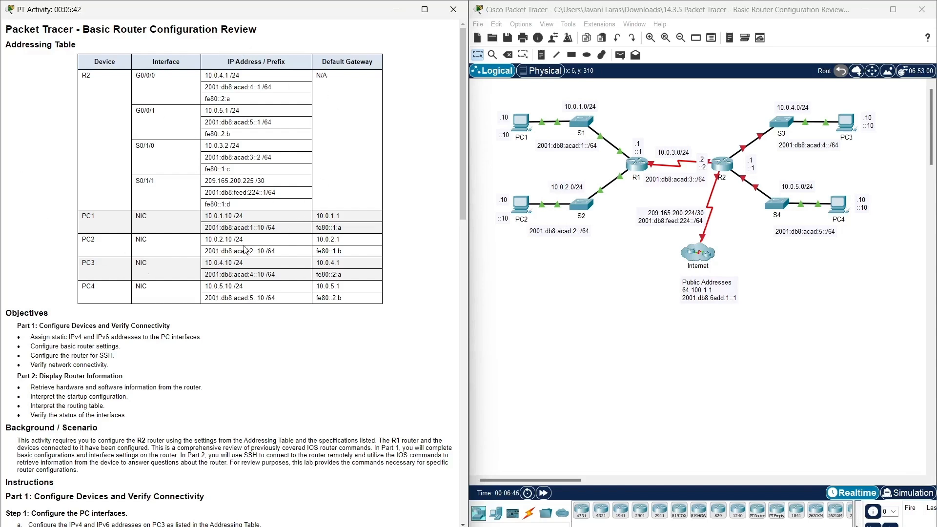
Highlight R2's G0/0/0 IPv4 and IPv6 addresses in the Addressing Table, then scroll toward Step 2.
left_click_drag(204, 75, 277, 74)
left_click_drag(204, 87, 323, 90)
left_click(252, 383)
scroll(226, 362, "down", 3)
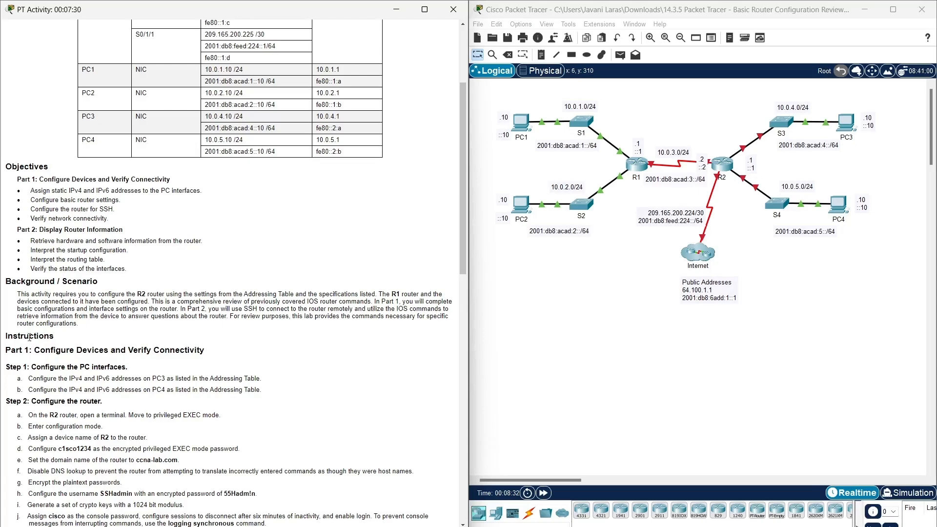
Scroll down through the activity steps, then back up to the title and Addressing Table.
scroll(68, 342, "down", 5)
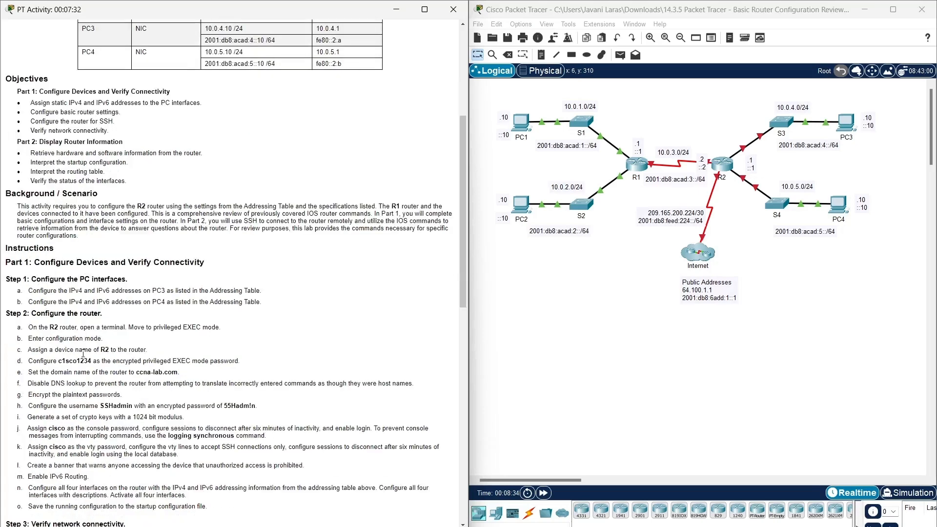
scroll(83, 354, "down", 6)
scroll(83, 354, "up", 1)
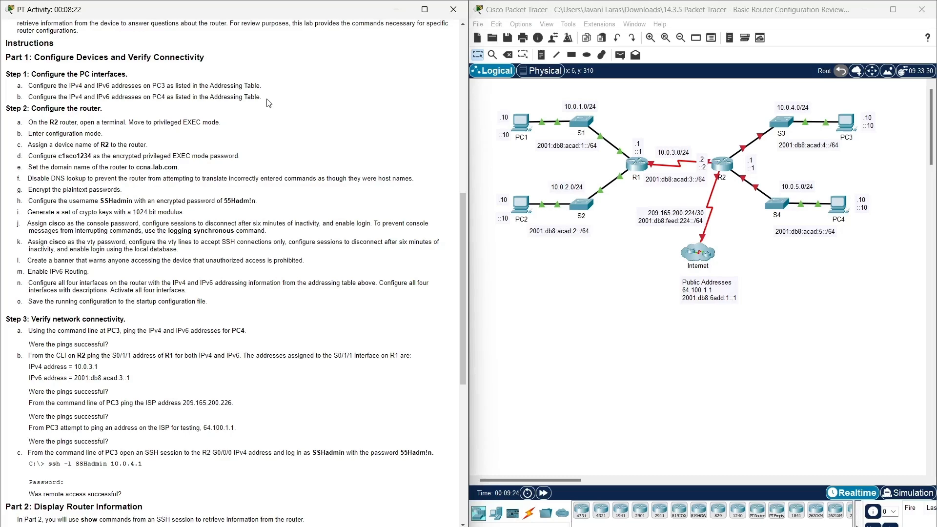
scroll(271, 209, "up", 10)
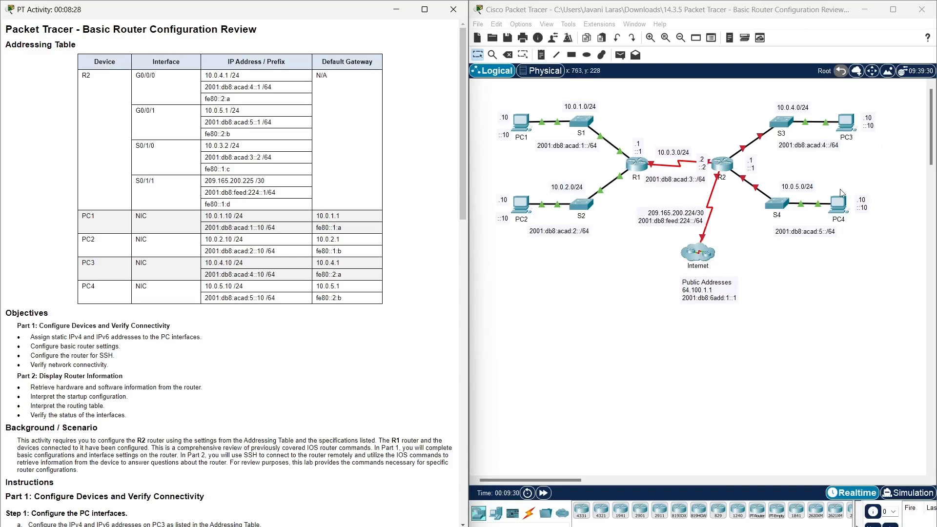
Open PC3's Desktop IP Configuration panel.
left_click(845, 125)
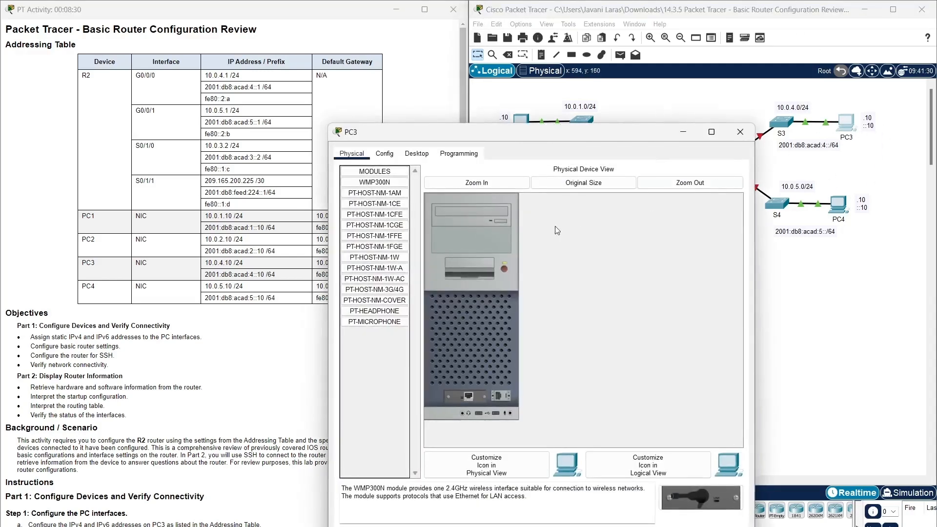
left_click(416, 154)
left_click_drag(513, 132, 603, 32)
left_click(460, 105)
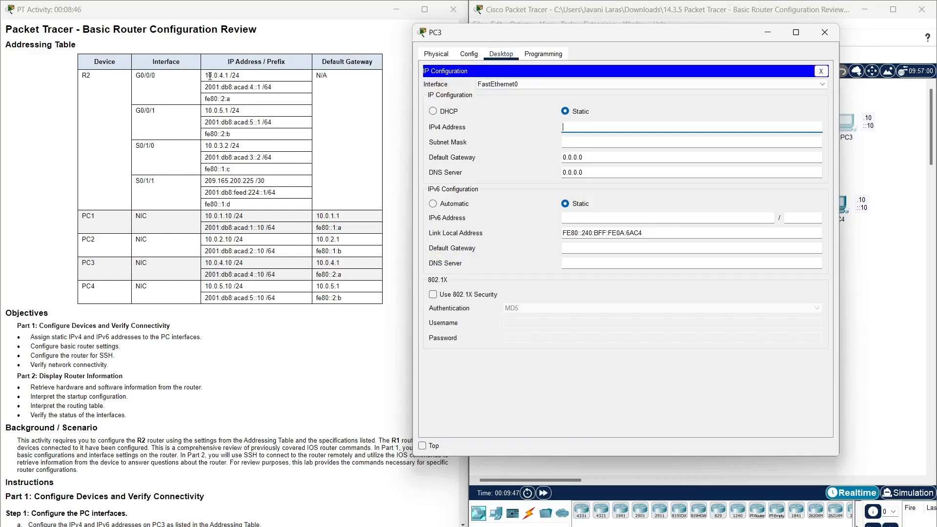
Enter 10.0.4.10 as PC3's IPv4 address and let the 255.0.0.0 mask fill in.
left_click(232, 264)
left_click_drag(232, 263, 203, 264)
right_click(216, 261)
left_click(235, 269)
left_click(554, 138)
left_click(565, 127)
key("ctrl+v")
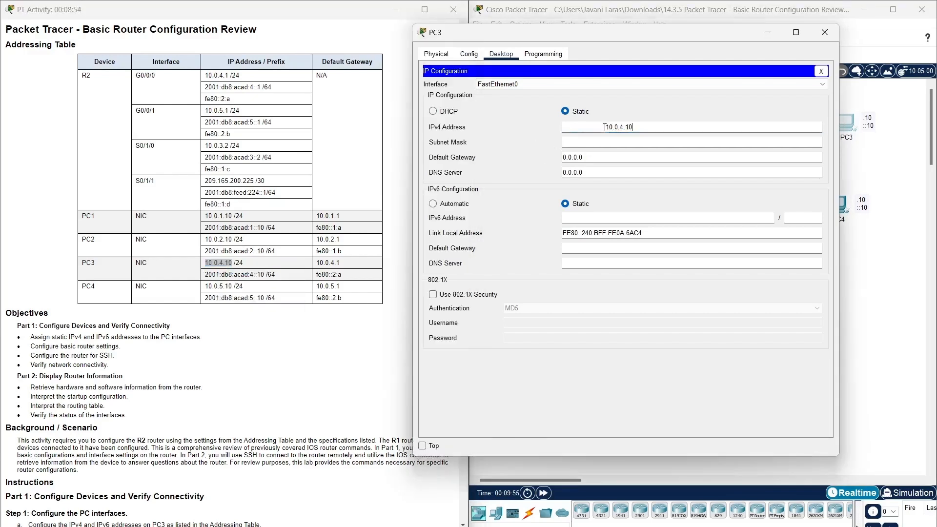
left_click_drag(606, 127, 529, 130)
key("BackSpace")
left_click(570, 142)
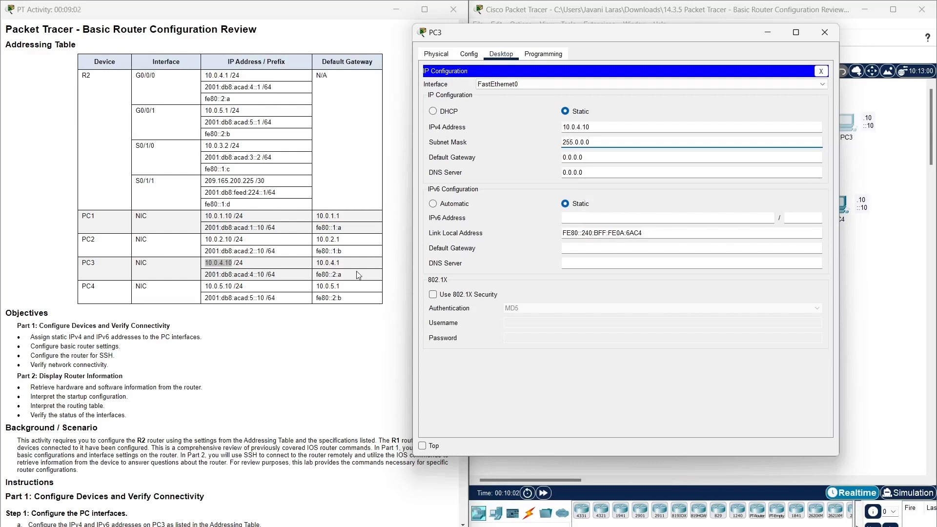
Replace PC3's default gateway 0.0.0.0 with 10.0.4.1 copied from the table.
left_click_drag(341, 264, 315, 264)
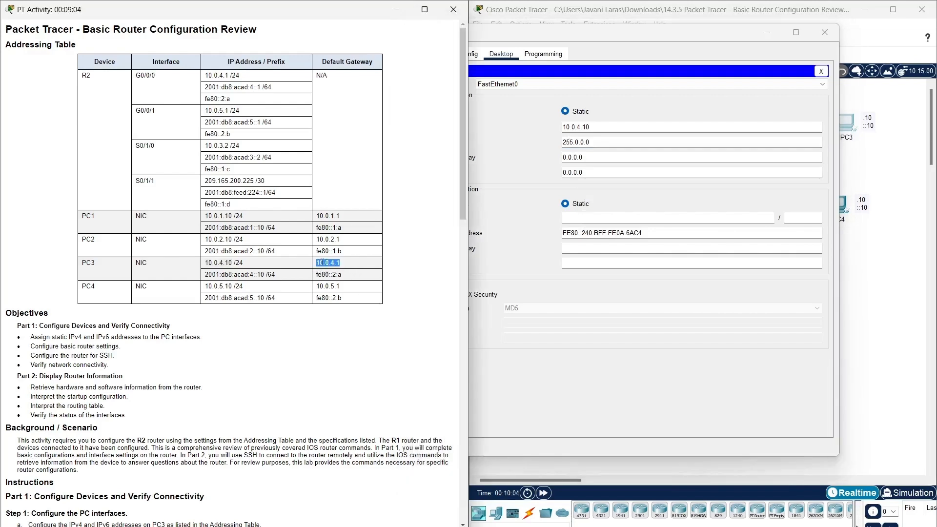
right_click(333, 260)
left_click(341, 266)
left_click_drag(586, 157, 560, 157)
key("ctrl+v")
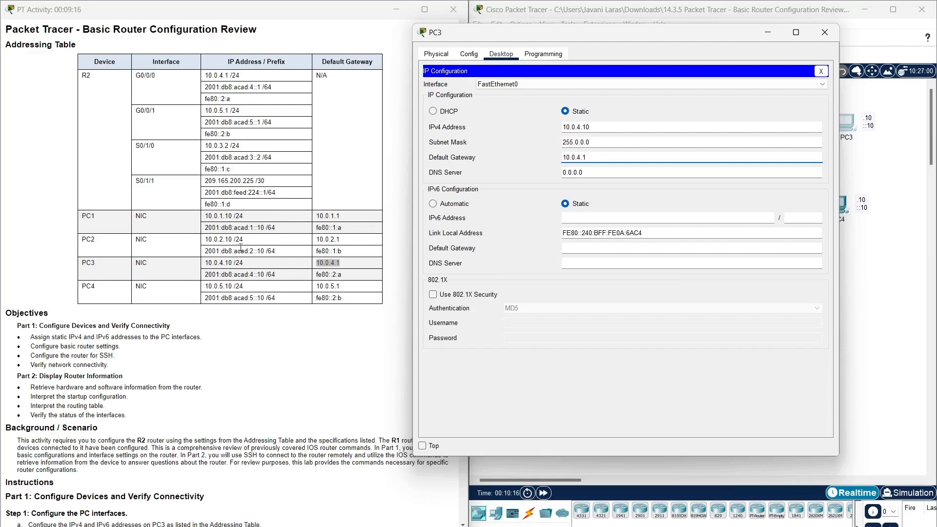
Enter 2001:db8:acad:4::10 as PC3's IPv6 address, removing the stray leading space.
left_click_drag(264, 275, 205, 276)
right_click(223, 276)
left_click(254, 310)
left_click(606, 218)
right_click(605, 218)
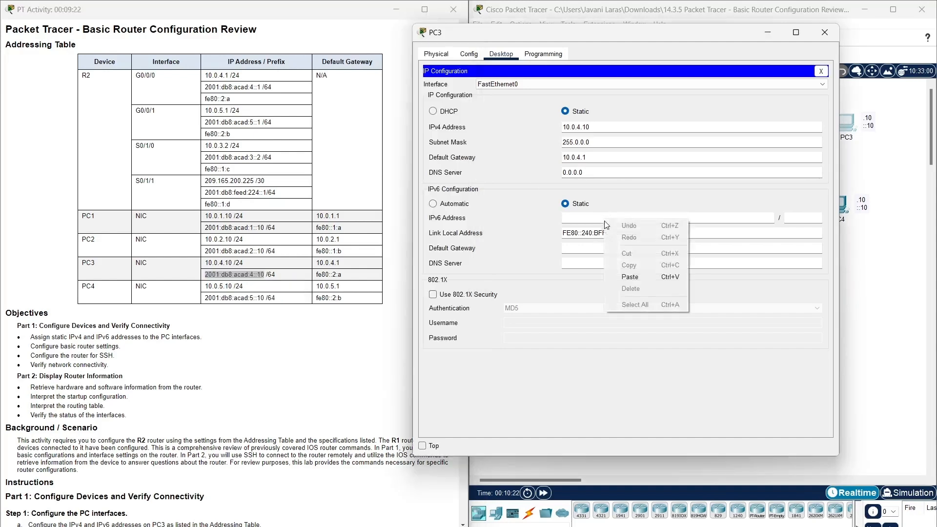
left_click(621, 276)
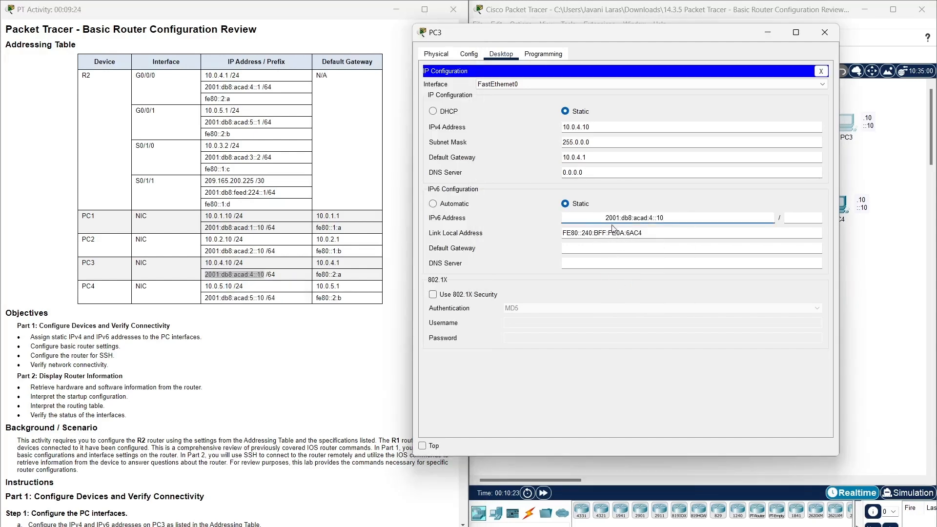
left_click_drag(606, 218, 562, 218)
key("BackSpace")
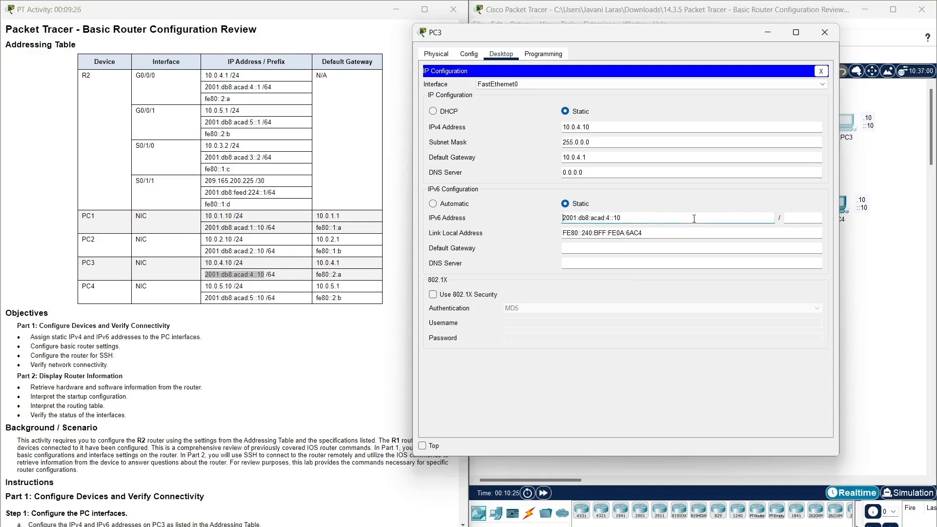
Set PC3's IPv6 prefix length to 64.
left_click(803, 222)
double_click(271, 275)
right_click(271, 274)
left_click(286, 282)
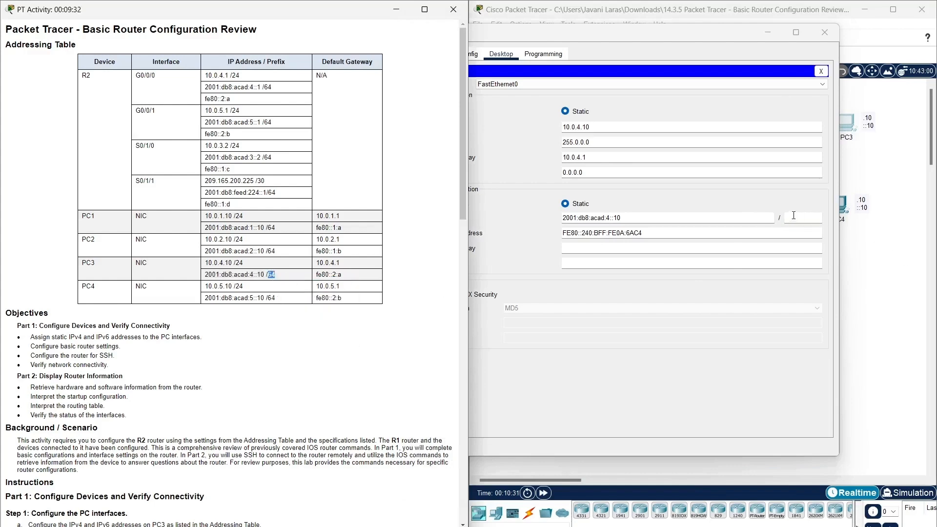
left_click(794, 218)
right_click(805, 219)
left_click(825, 275)
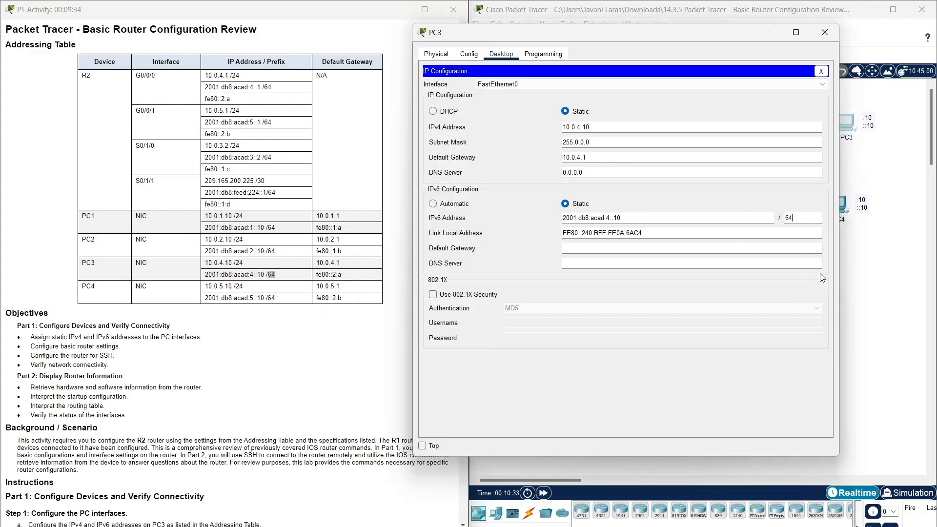
Set PC3's IPv6 default gateway to fe80::2:a.
left_click(570, 246)
left_click_drag(351, 278, 315, 275)
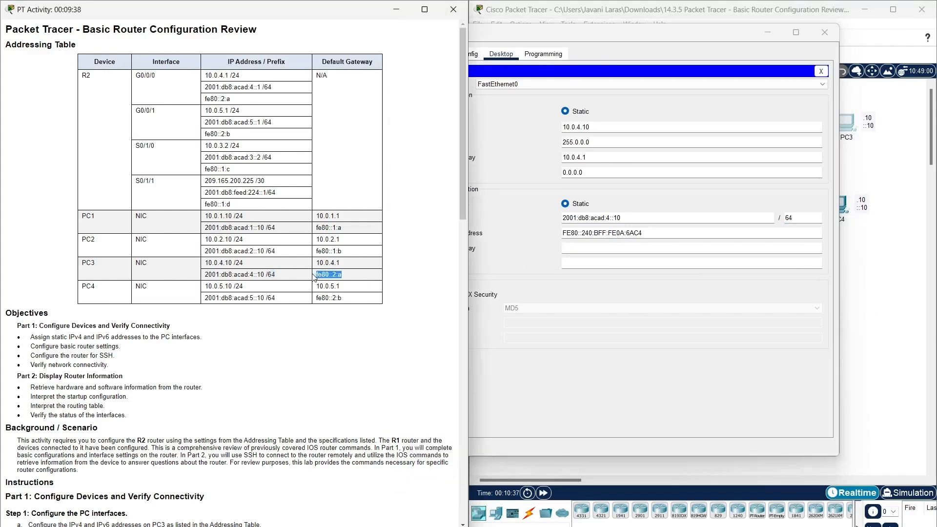
right_click(340, 278)
left_click(340, 279)
right_click(574, 249)
left_click(598, 306)
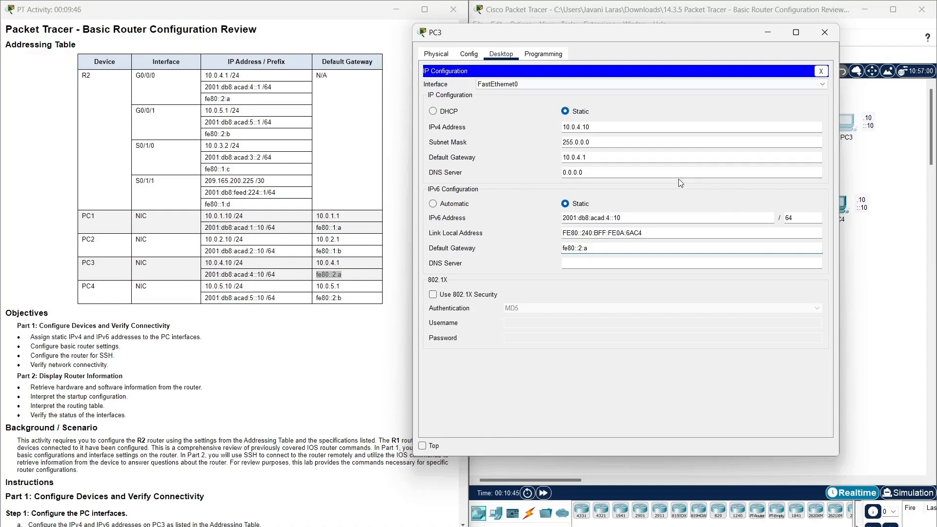
Close PC3's window and bring up R2's CLI at the Router> prompt.
left_click(820, 41)
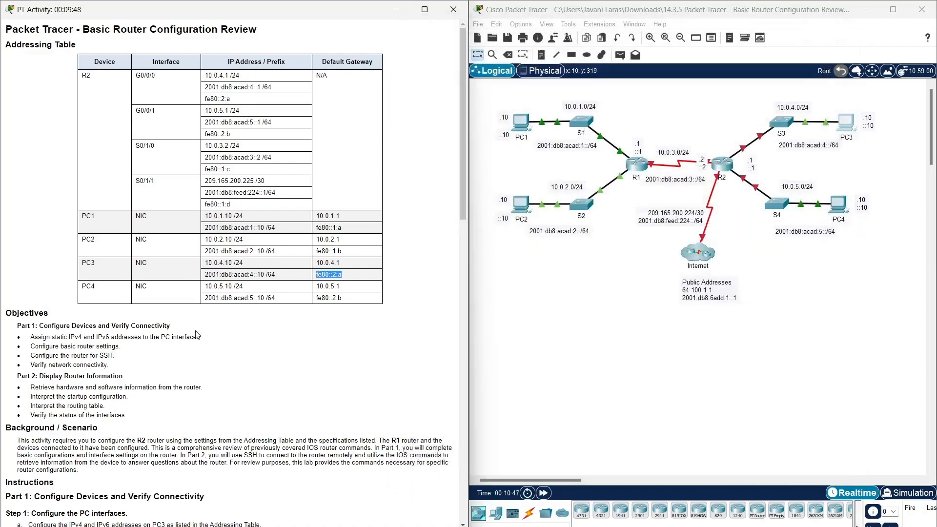
scroll(198, 331, "down", 10)
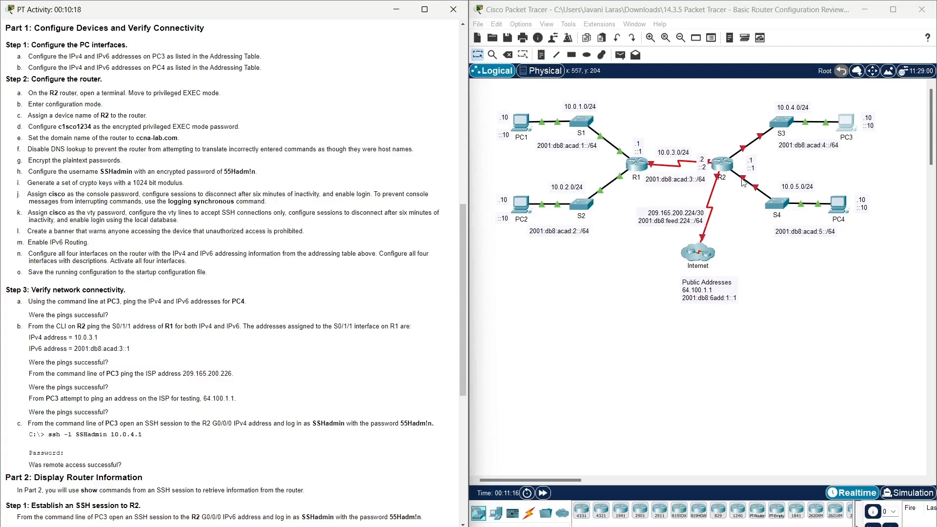
left_click(724, 161)
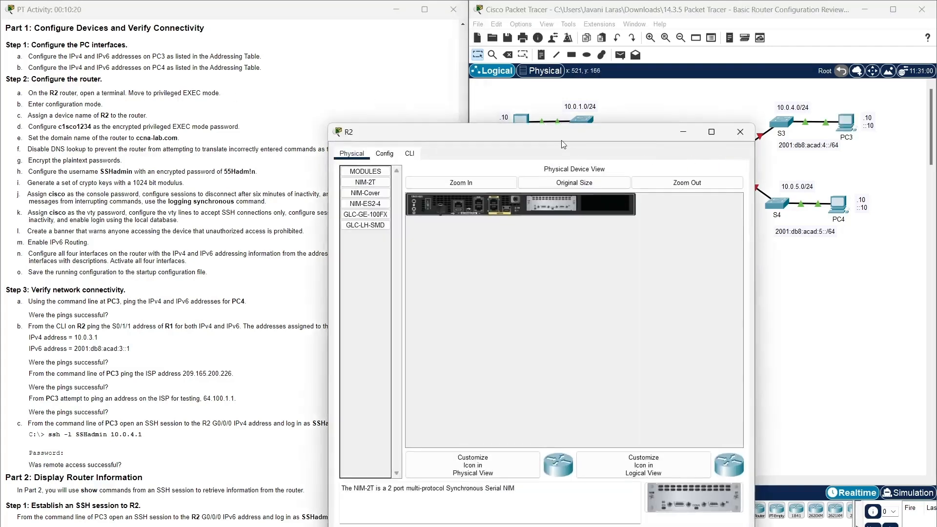
left_click_drag(497, 136, 497, 67)
left_click(385, 82)
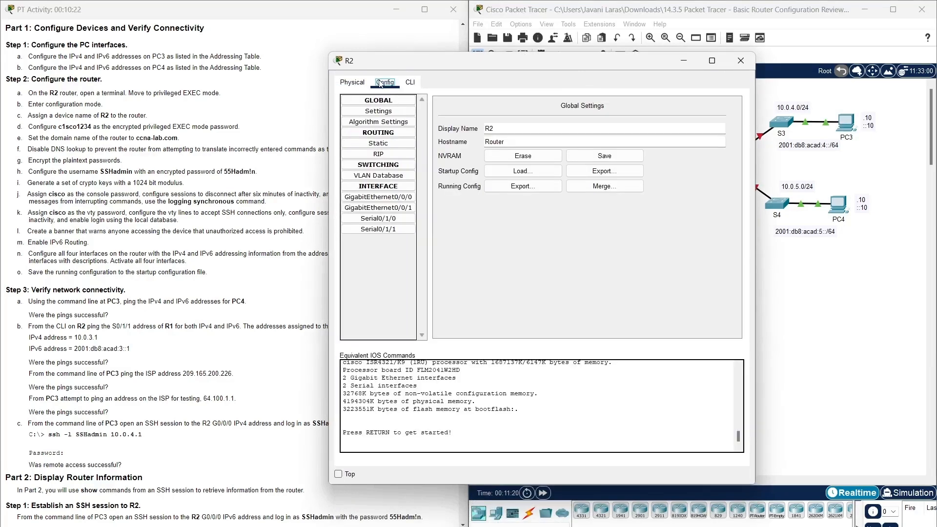
left_click(409, 83)
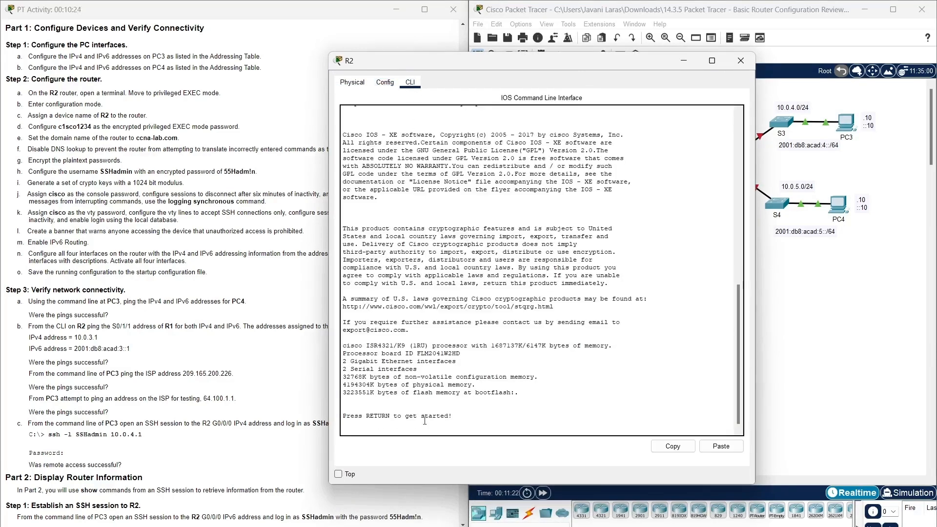
key("Return")
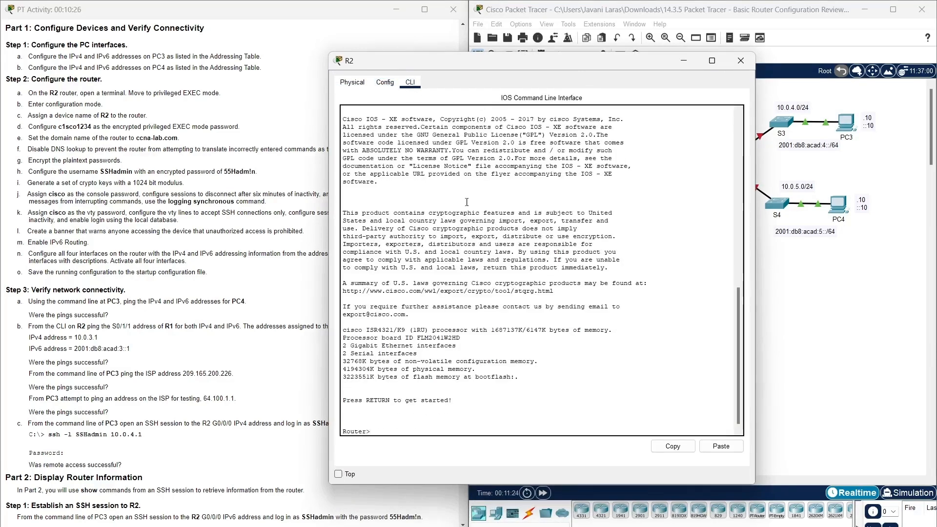
Run enable and conf t on R2, then apply hostname R2.
left_click_drag(516, 64, 555, 24)
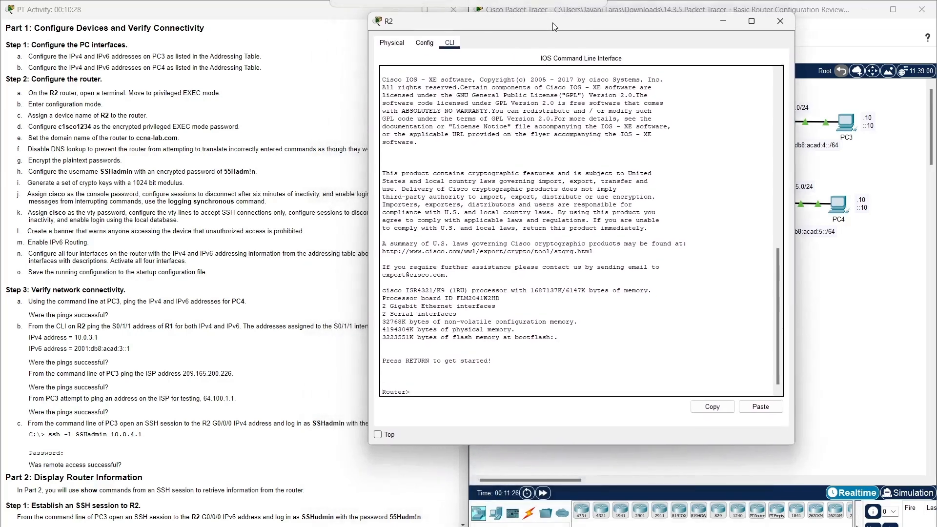
type("enab")
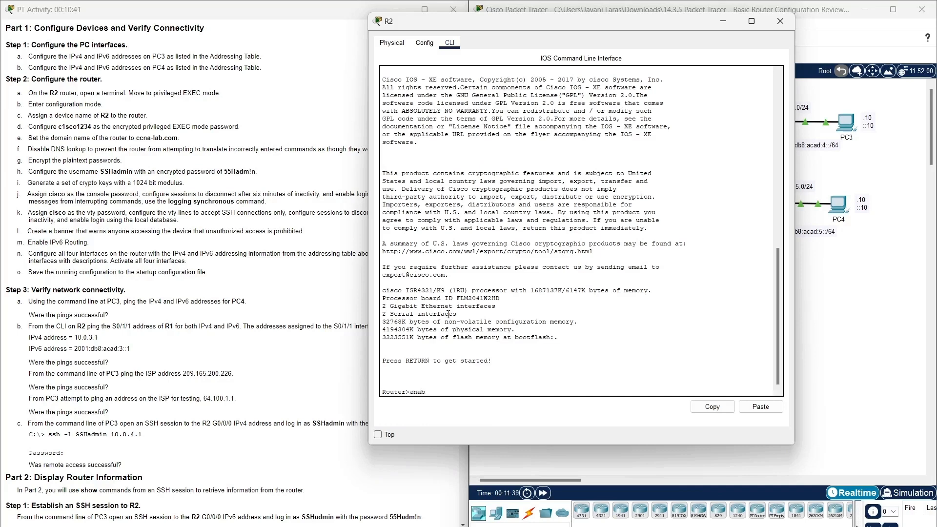
key("Tab")
key("Return")
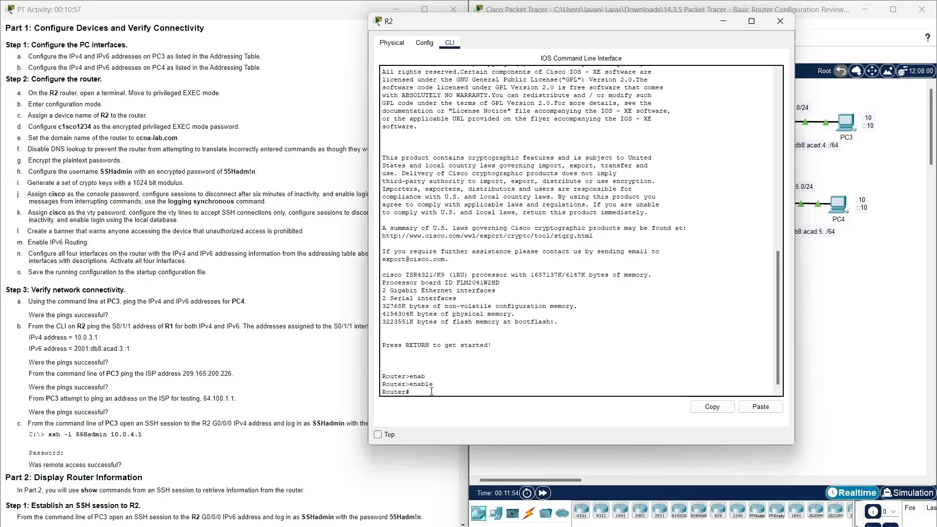
type("conf t")
key("Return")
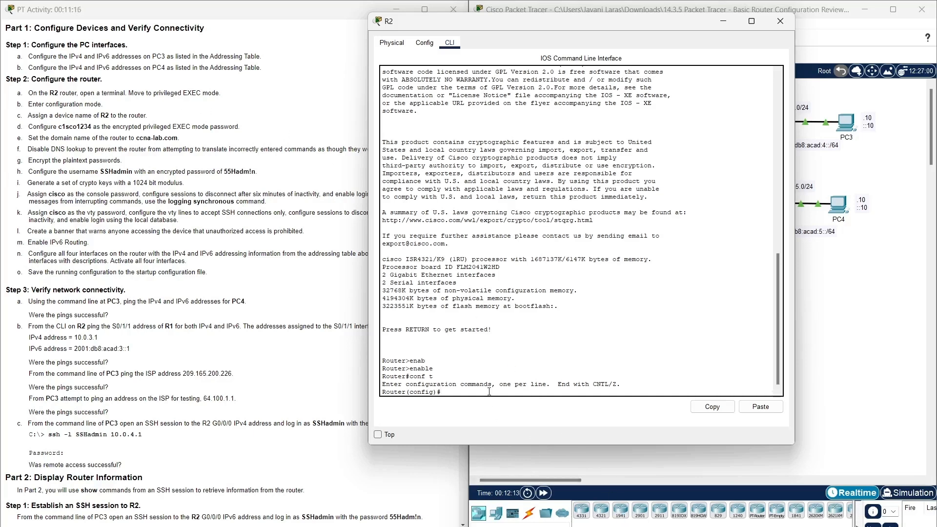
type("hostname R2")
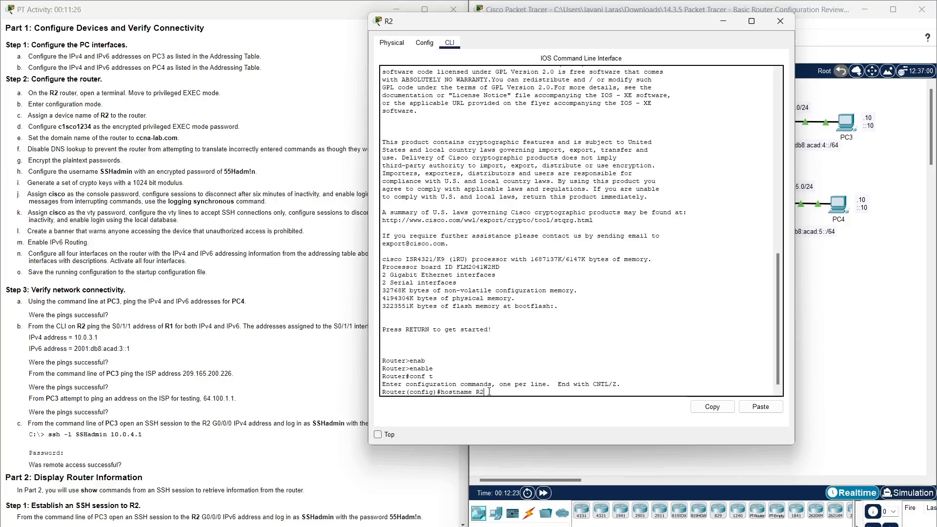
key("Return")
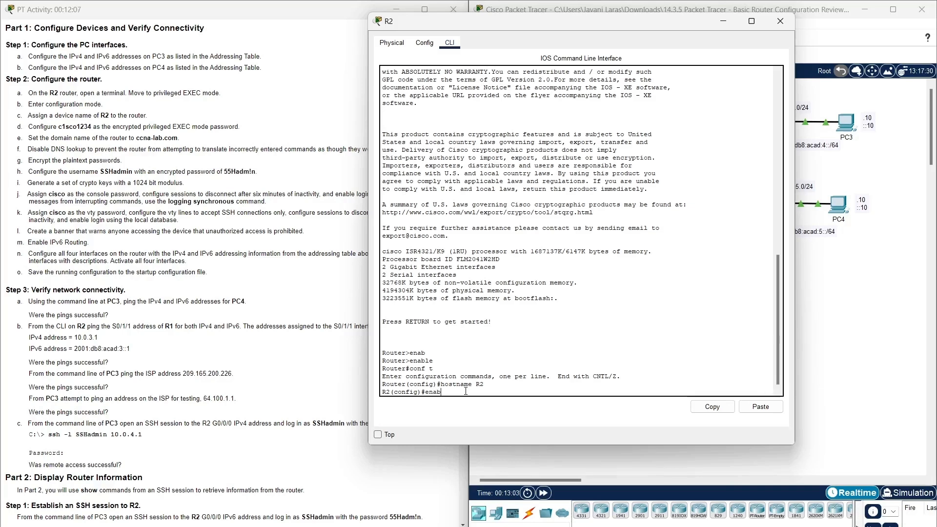
Set R2's enable secret to the privileged EXEC password from step d.
key("Tab")
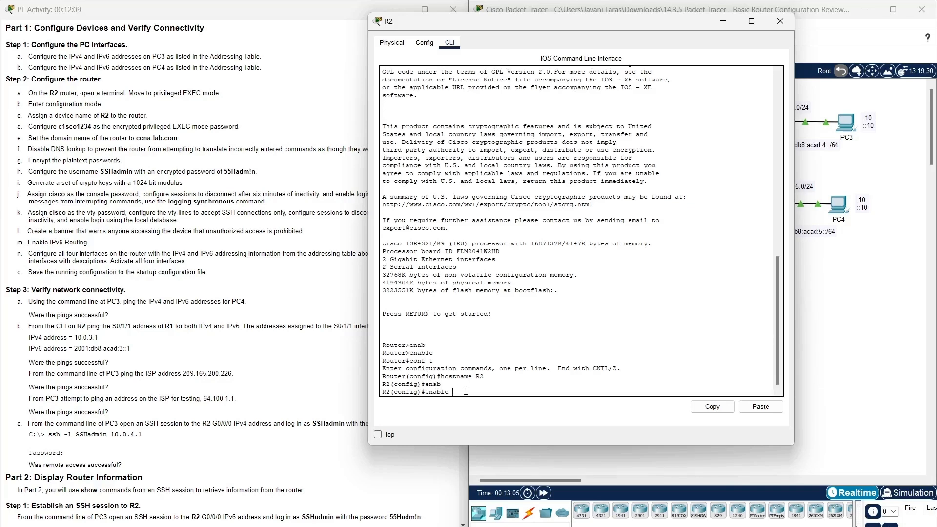
type("secrety")
left_click(77, 126)
double_click(77, 125)
right_click(77, 126)
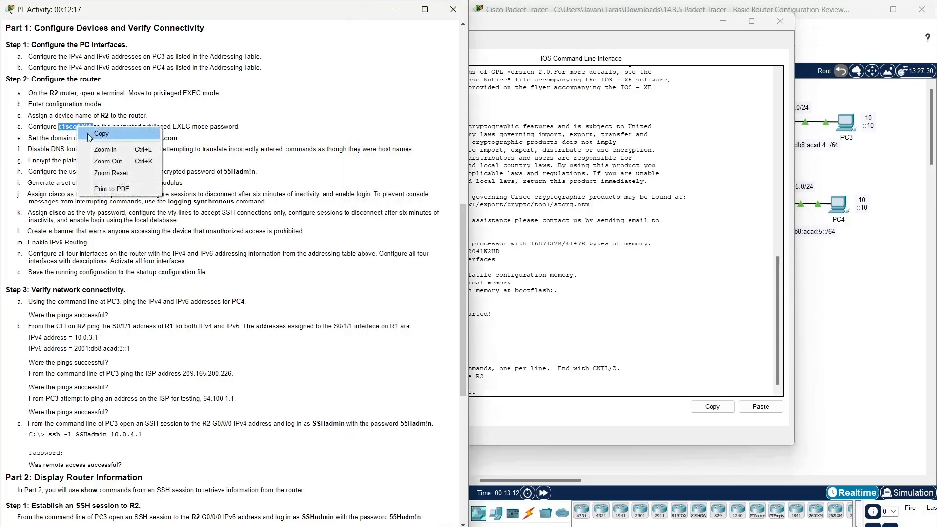
left_click(96, 142)
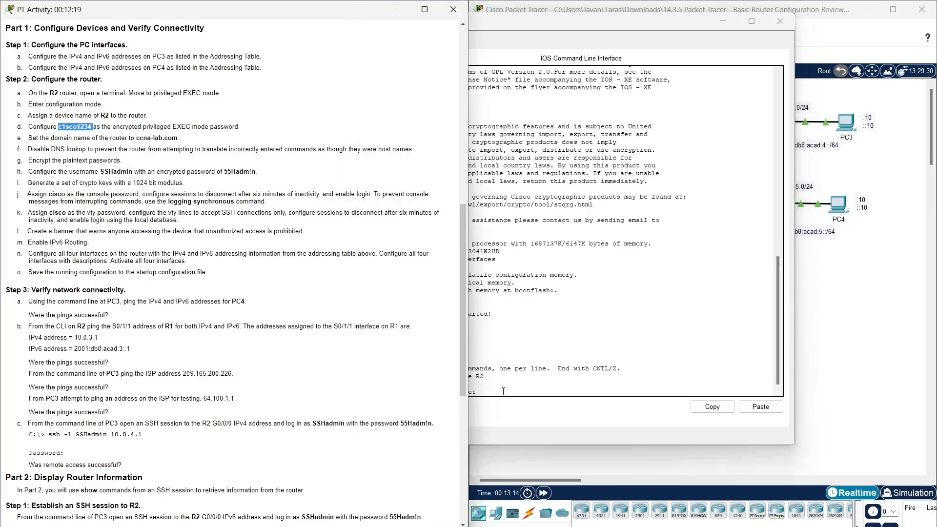
left_click(585, 413)
left_click(760, 406)
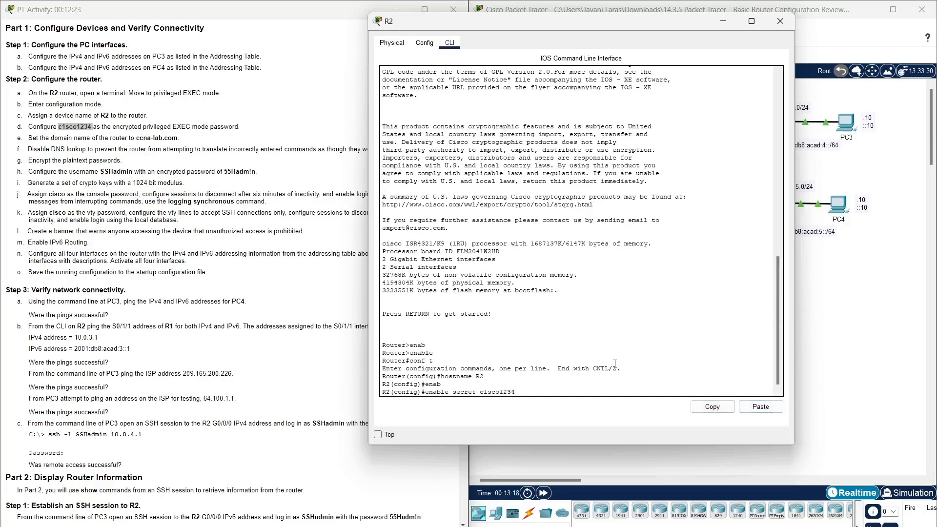
key("Return")
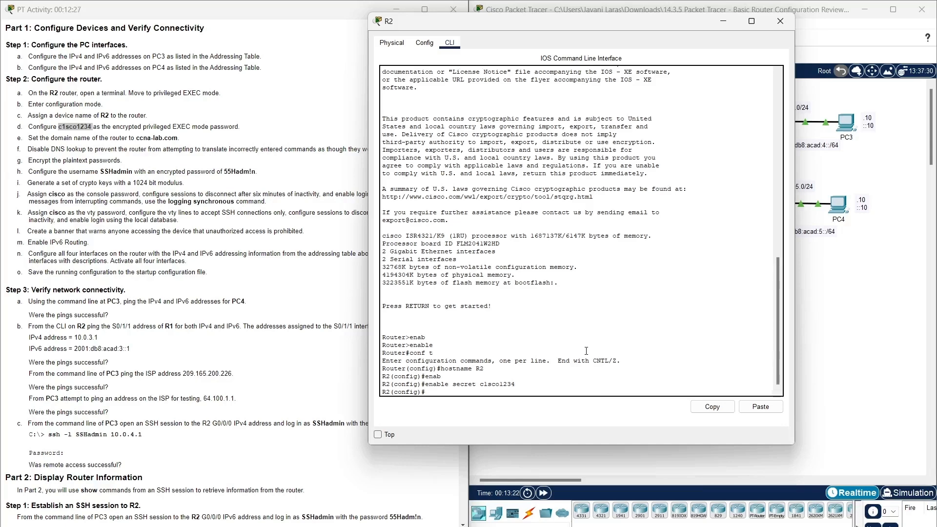
left_click_drag(585, 23, 687, 12)
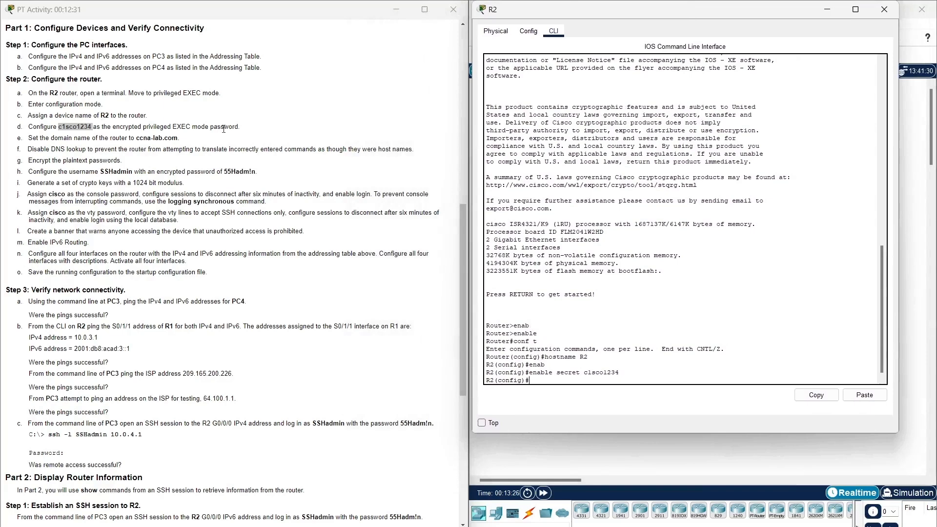
Set R2's domain name to ccna-lab.com with ip domain-name.
left_click(192, 141)
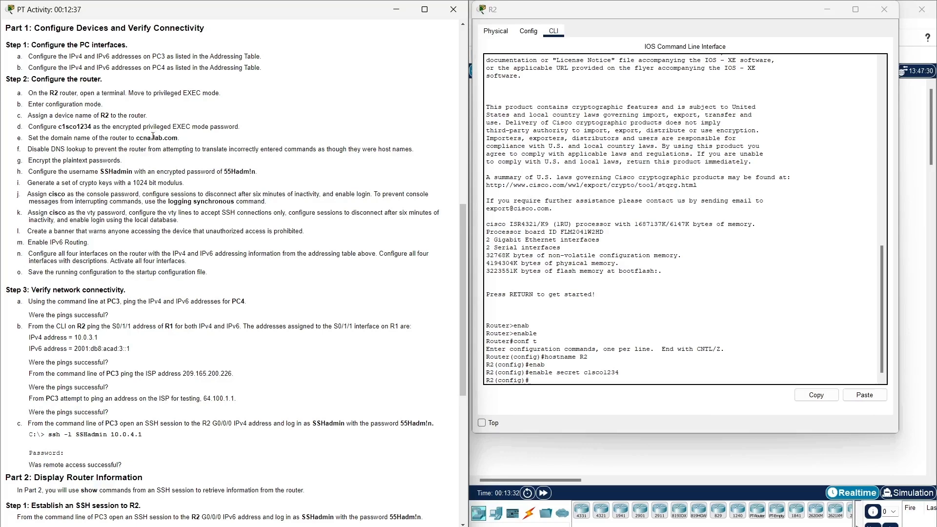
left_click_drag(136, 139, 177, 138)
right_click(172, 140)
left_click(190, 147)
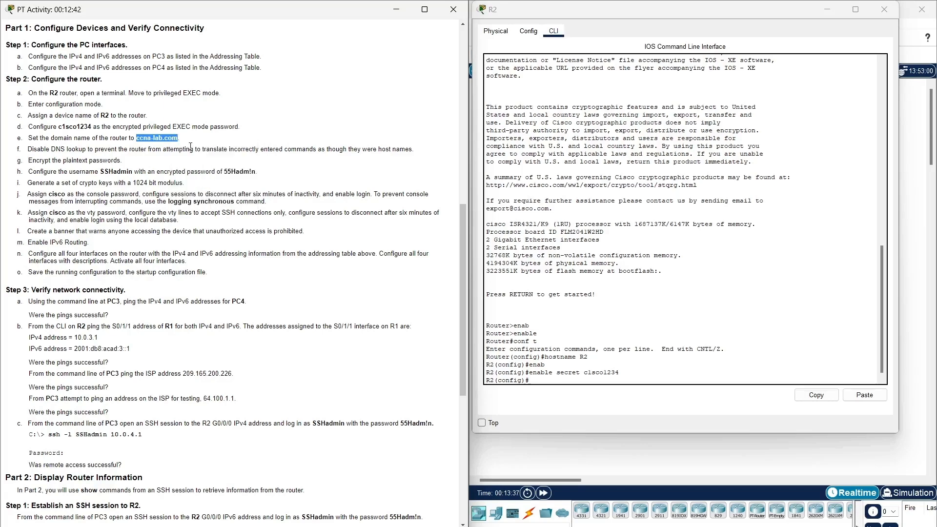
left_click(581, 385)
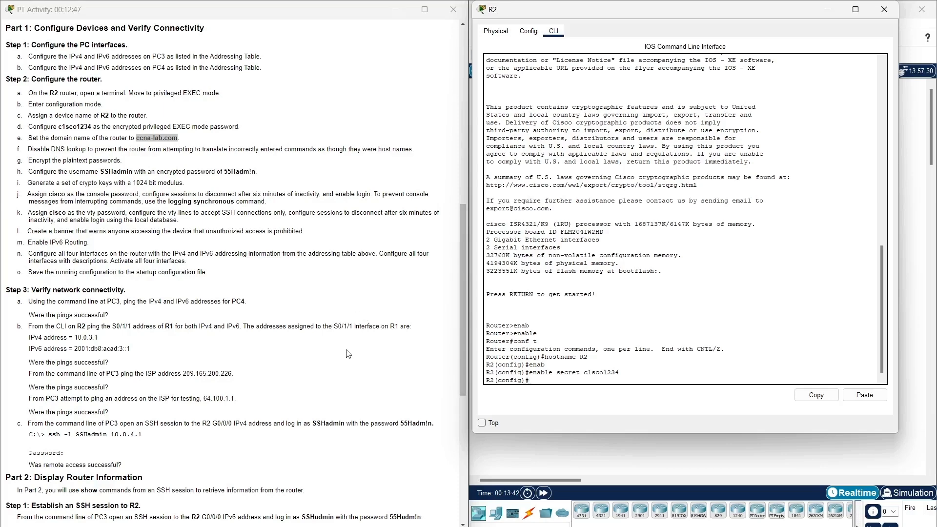
type("ip domain-name")
left_click(864, 394)
key("Return")
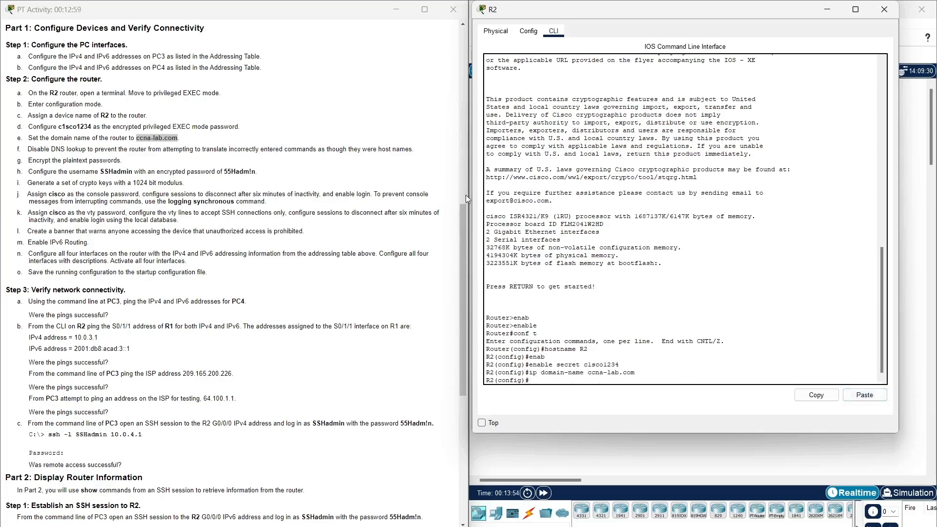
Disable DNS lookup on R2 with no ip domain lookup.
left_click(414, 150)
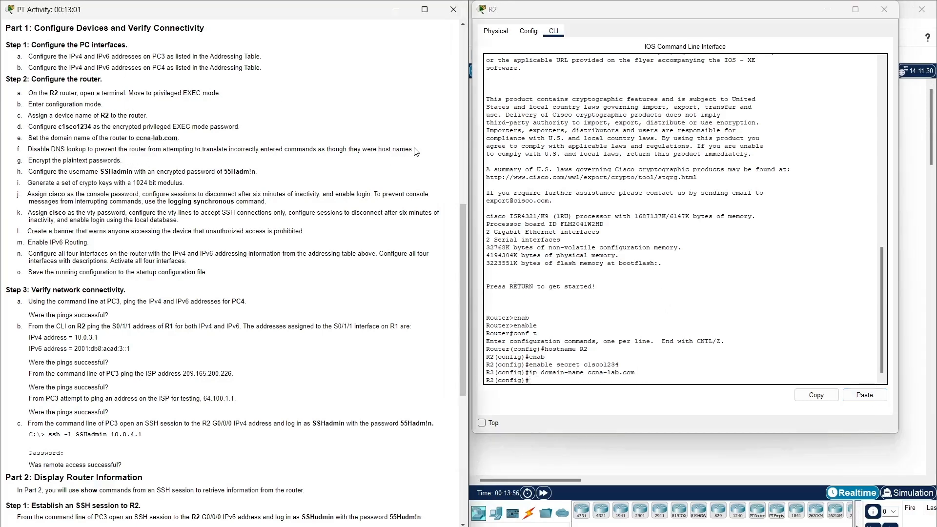
left_click_drag(10, 151, 22, 152)
left_click(570, 382)
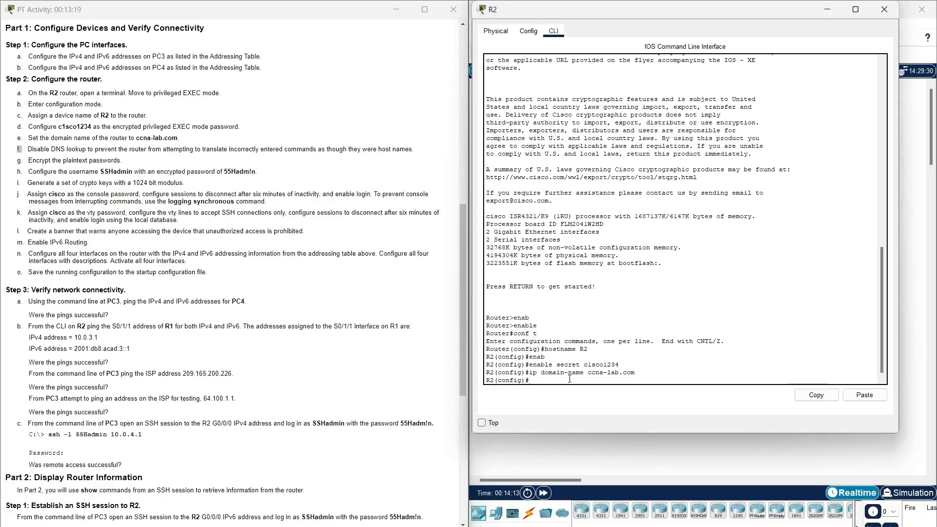
type("no ip domain lookup")
key("Return")
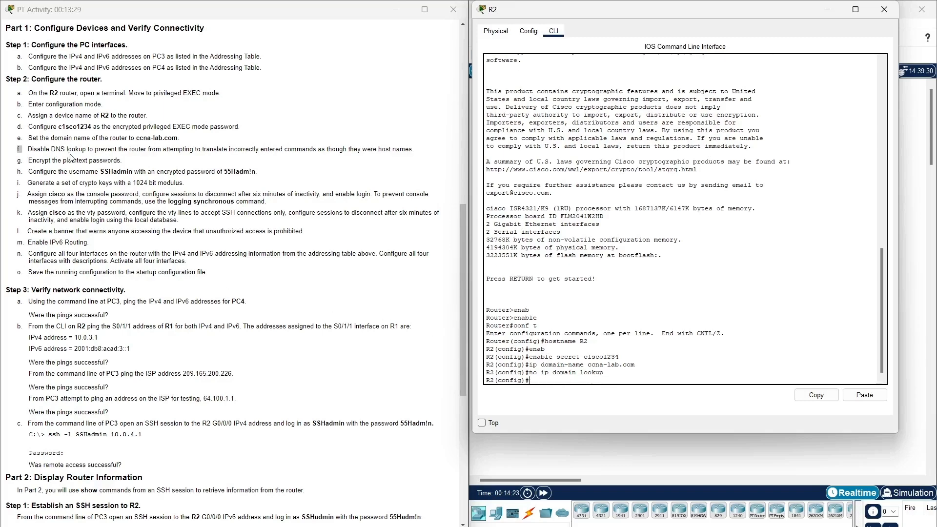
Turn on service password-encryption on R2.
left_click(26, 163)
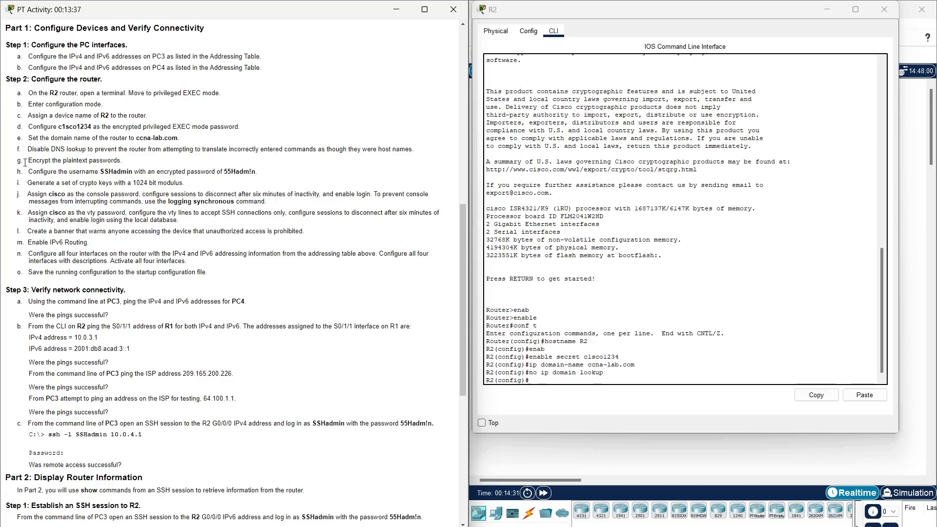
left_click(578, 379)
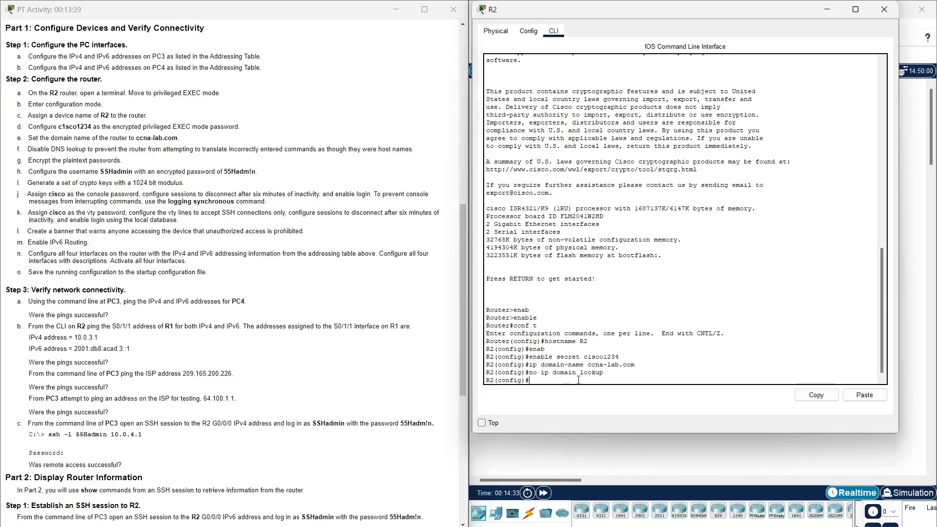
type("service passw")
key("Tab")
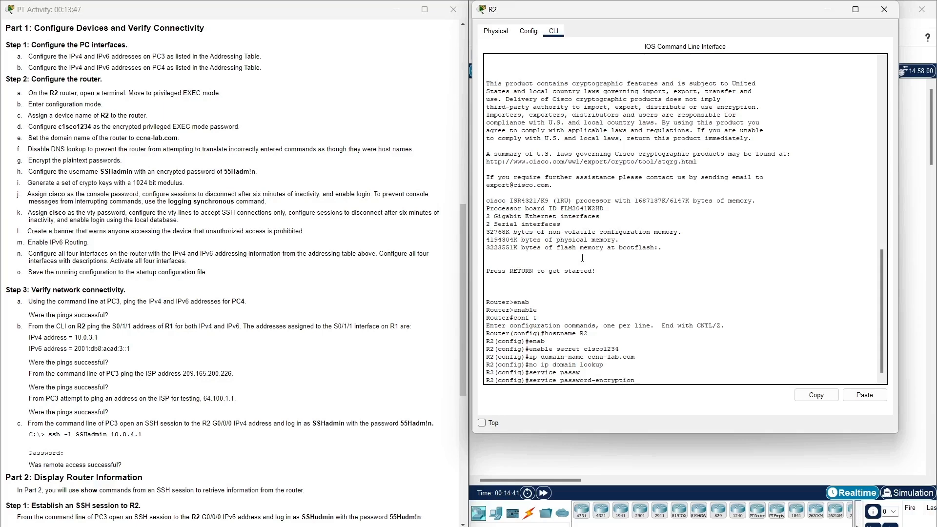
key("Return")
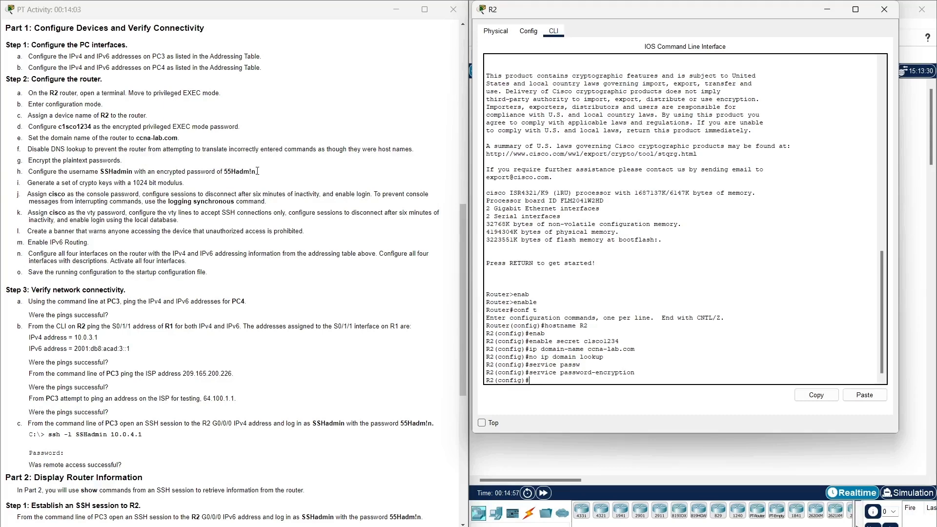
Begin R2's username command with the admin username copied from step h.
double_click(106, 172)
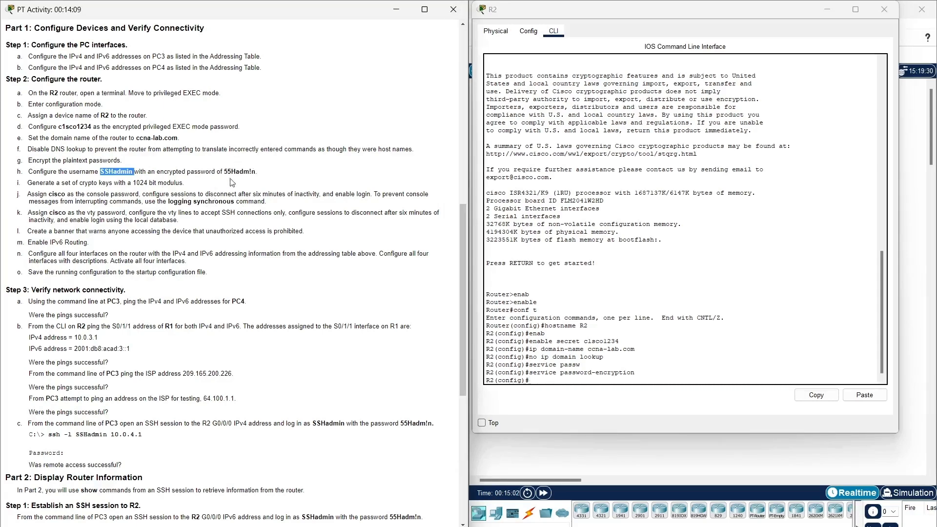
double_click(240, 172)
left_click(303, 172)
left_click_drag(101, 172, 133, 171)
left_click(546, 382)
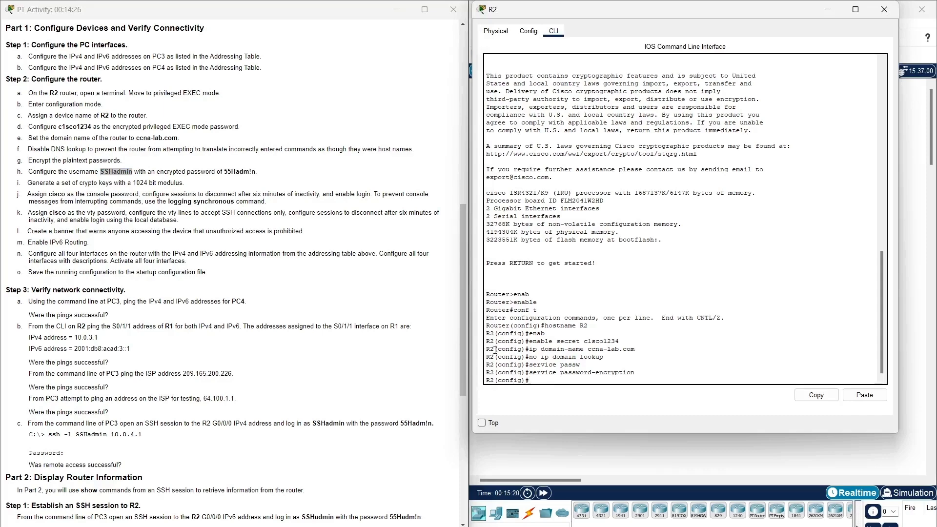
type("usern")
key("Tab")
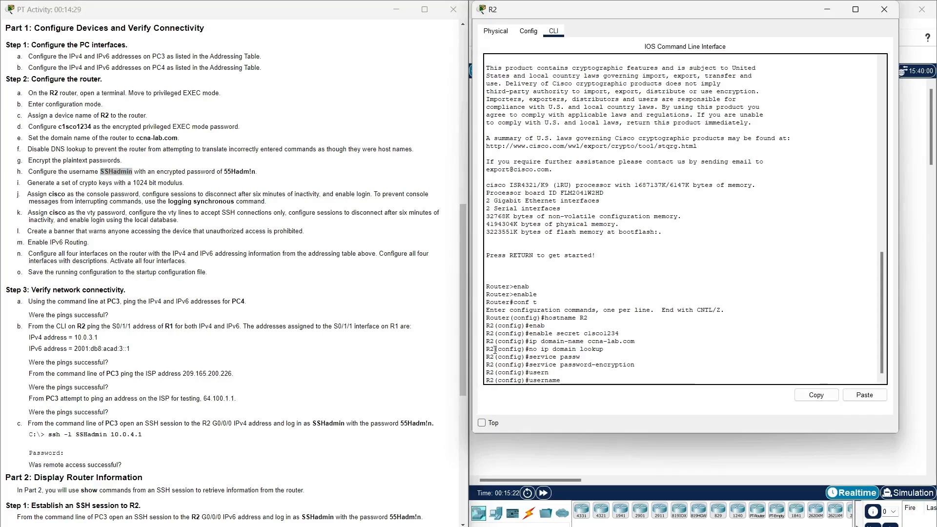
left_click(884, 397)
Add the step h password as the user's secret and create the local account.
type("secret")
left_click_drag(224, 172, 257, 169)
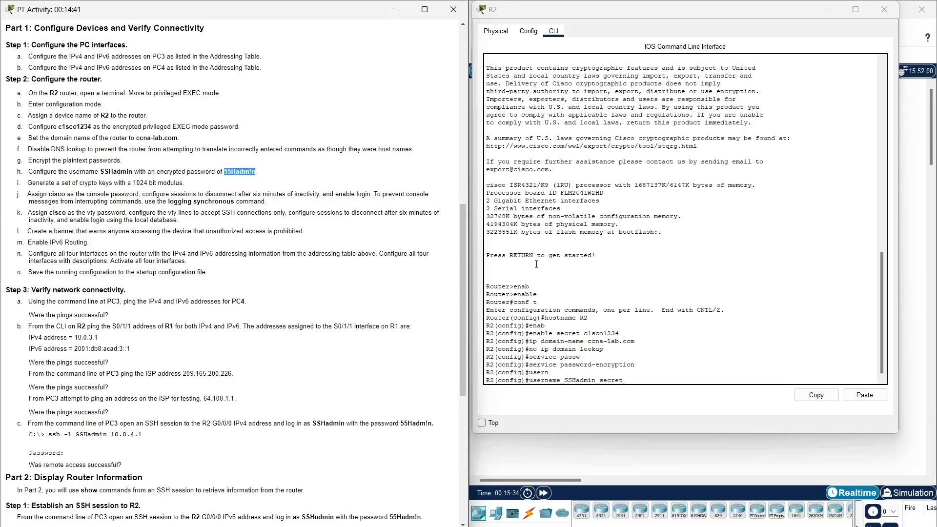
left_click(644, 379)
left_click(865, 395)
key("Return")
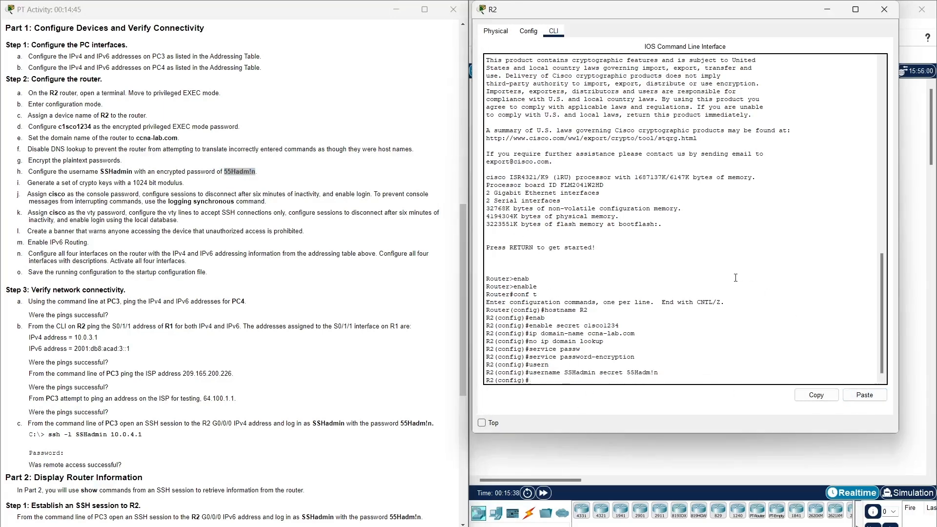
left_click(19, 183)
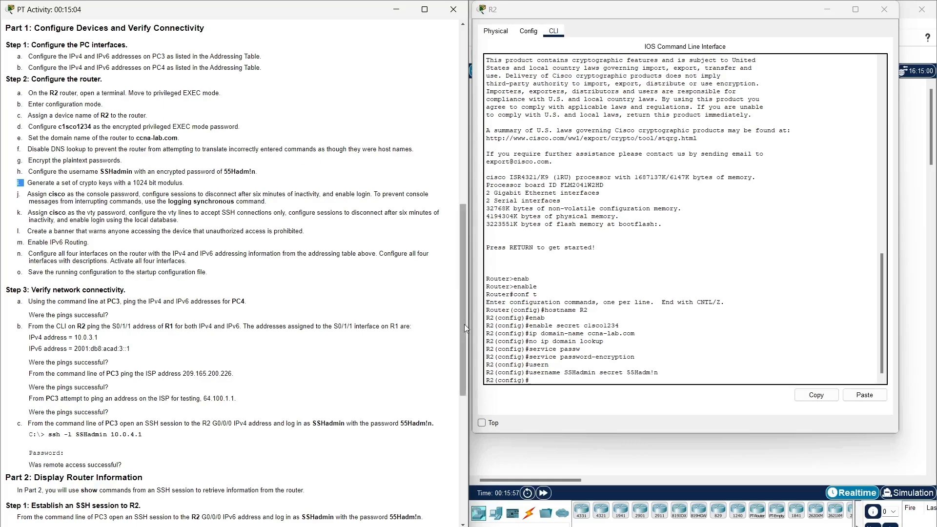
Start crypto key generate rsa on R2.
left_click(528, 394)
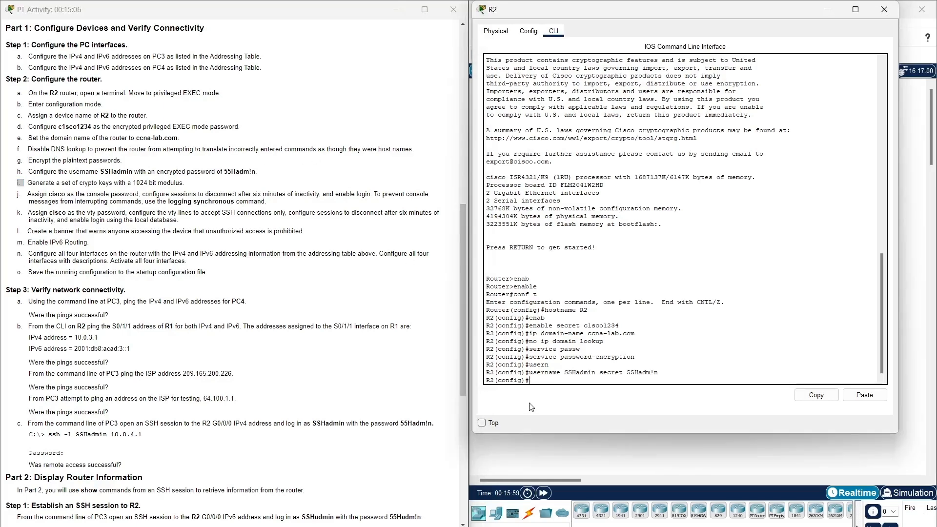
type("crypto ke gene")
key("Tab")
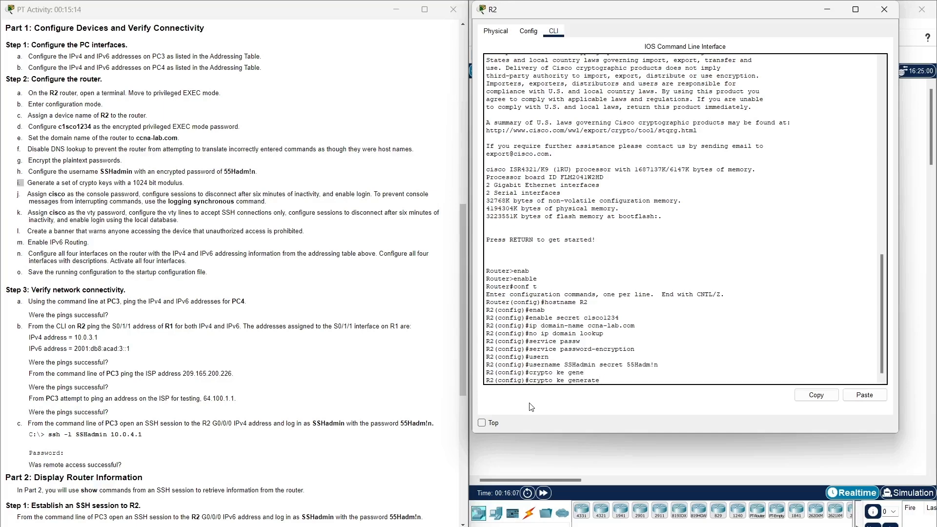
key("Left")
key("Left")
key("Left")
key("Left")
type("y")
type(" rsa")
key("Return")
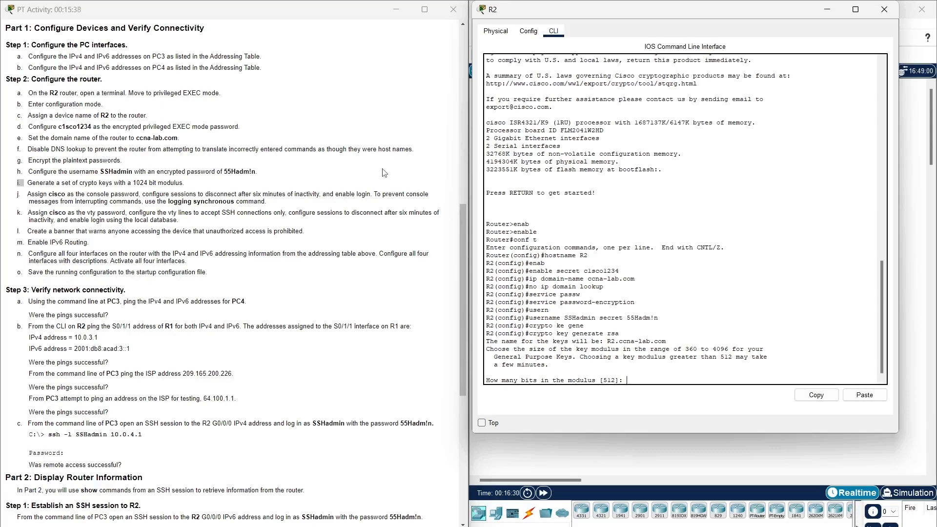
Generate the RSA keys with a 1024-bit modulus, then highlight step j's console requirements.
double_click(140, 183)
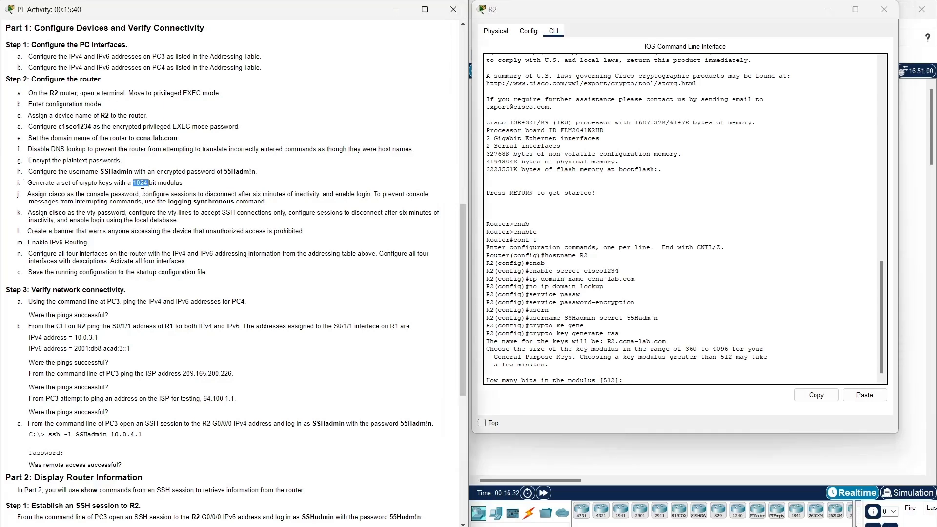
right_click(142, 186)
left_click(156, 192)
left_click(638, 380)
left_click(864, 395)
key("Return")
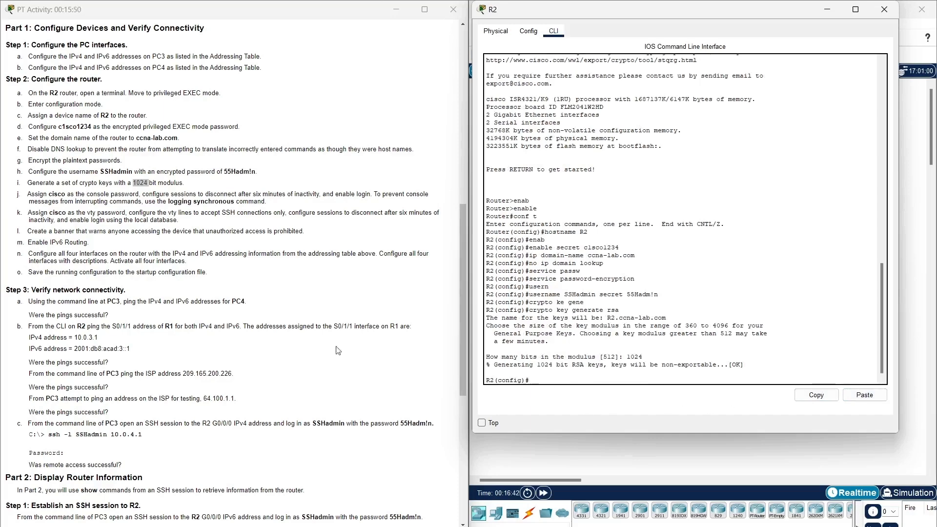
left_click(23, 196)
left_click_drag(23, 196, 293, 202)
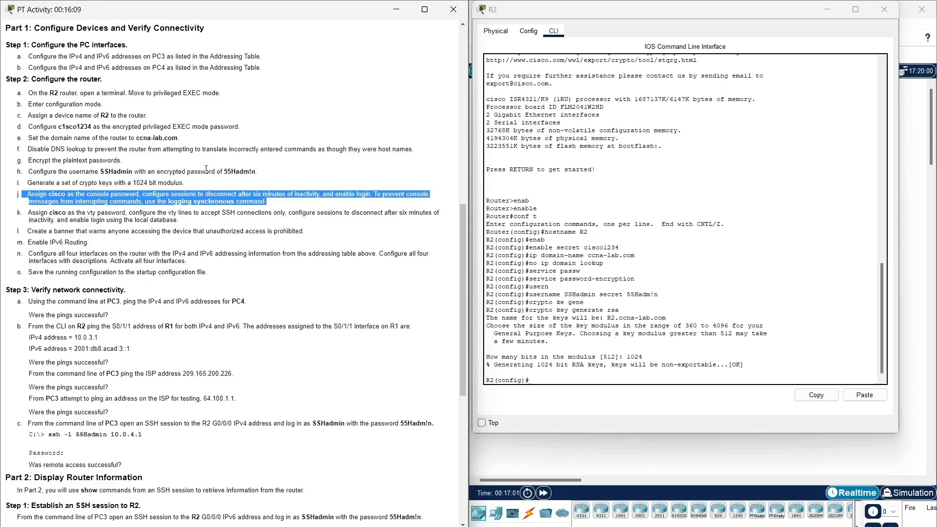
left_click(217, 201)
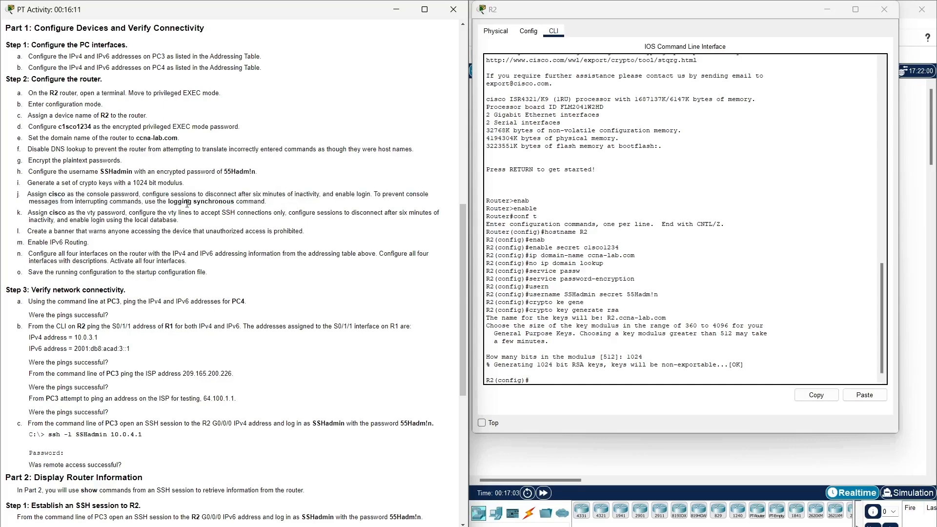
left_click_drag(167, 202, 237, 202)
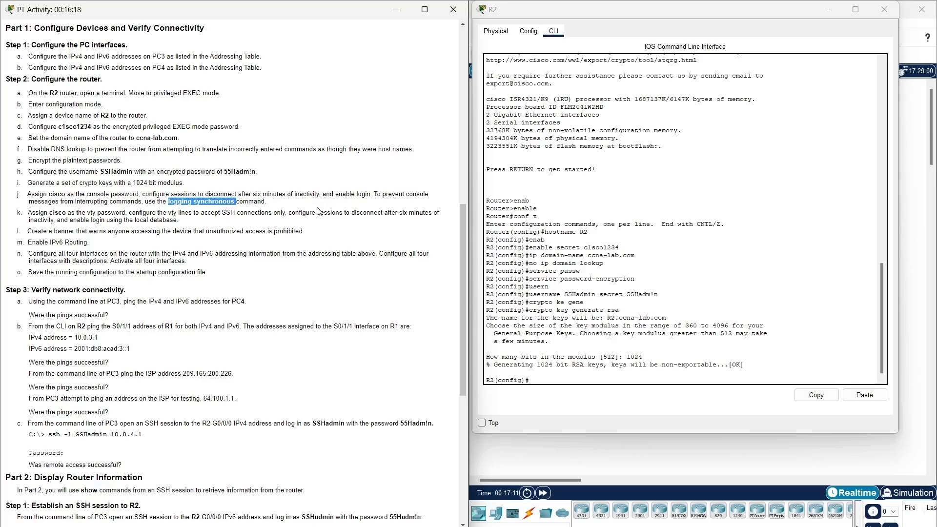
left_click(567, 381)
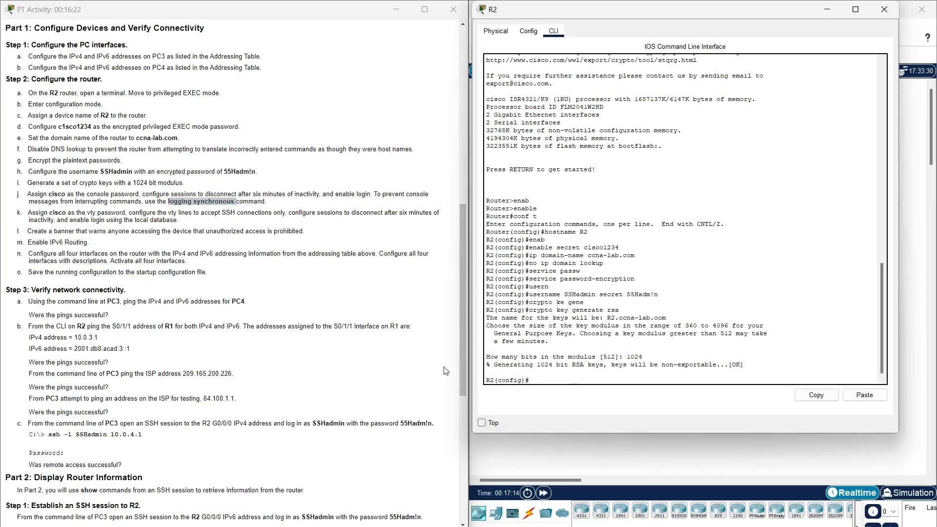
type("line console 0")
key("Return")
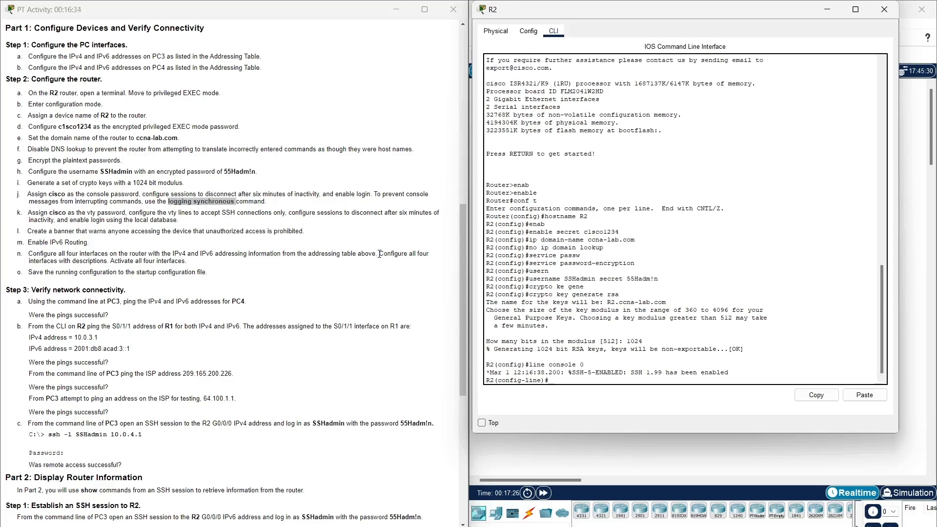
type("password")
key("Tab")
type("c")
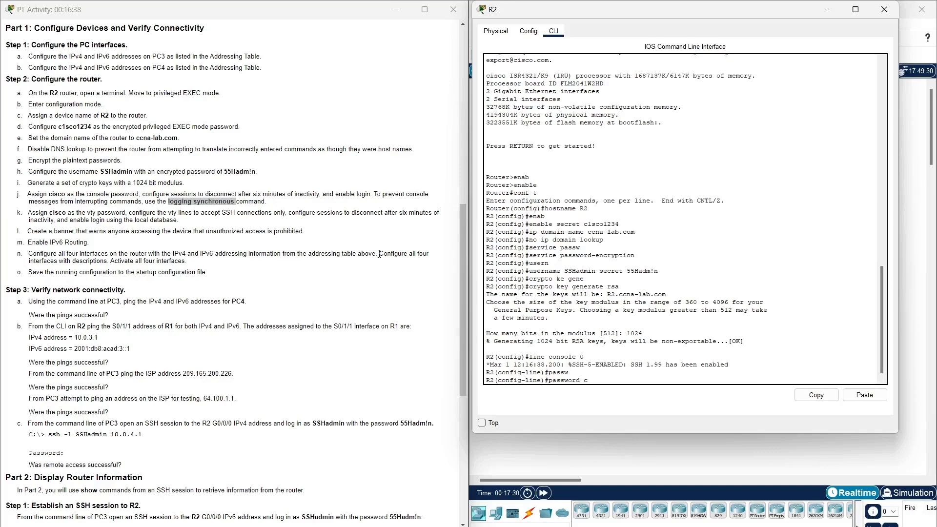
type("isco")
key("Return")
Enable logging synchronous on the console line.
type("lolgg")
key("Tab")
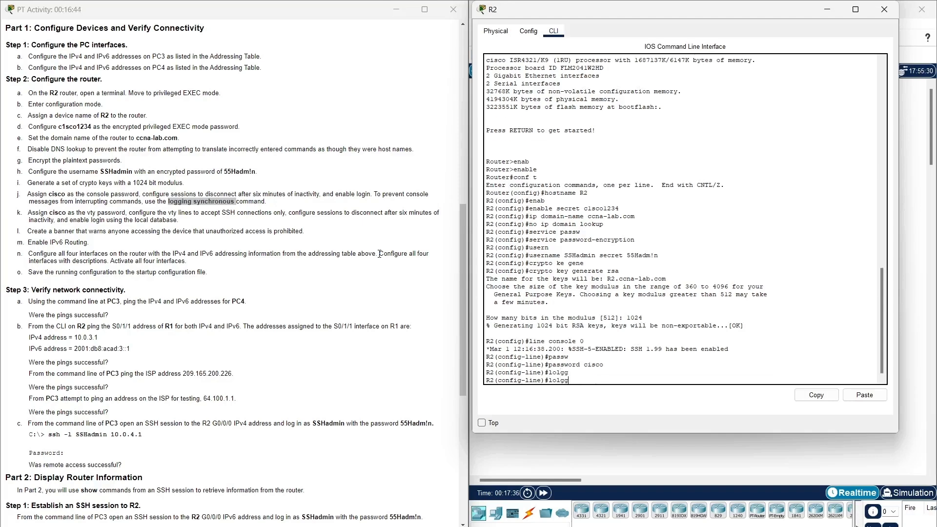
key("BackSpace")
key("BackSpace")
type("g")
key("Tab")
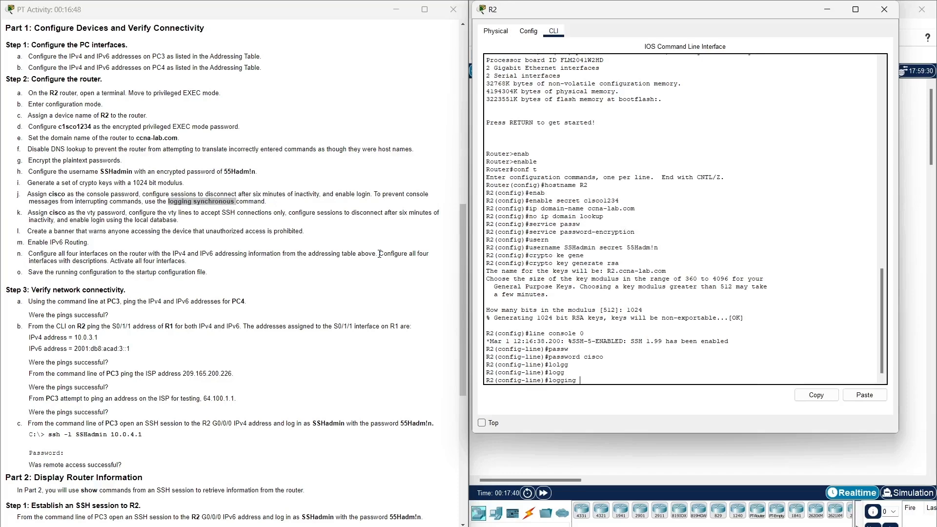
type("sync")
key("Tab")
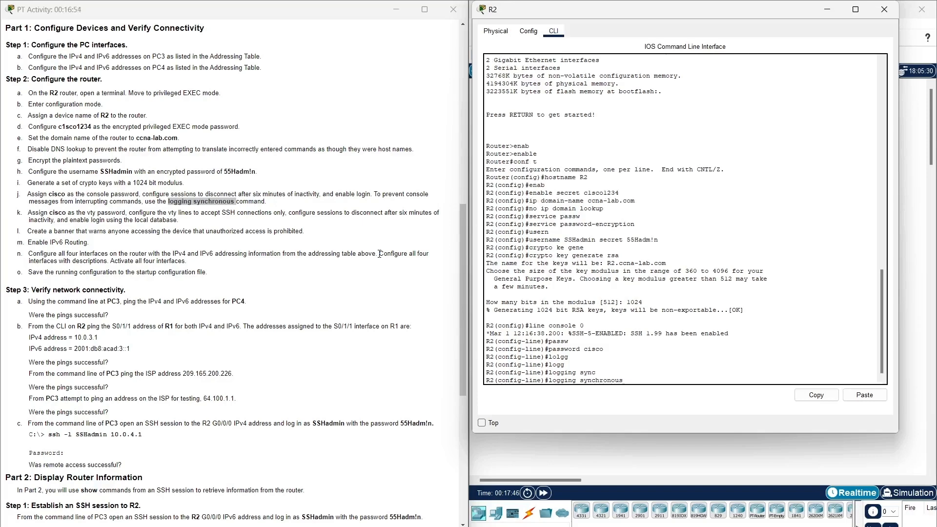
key("Return")
Set a 6-minute exec-timeout and enable login on the console line.
type("exe")
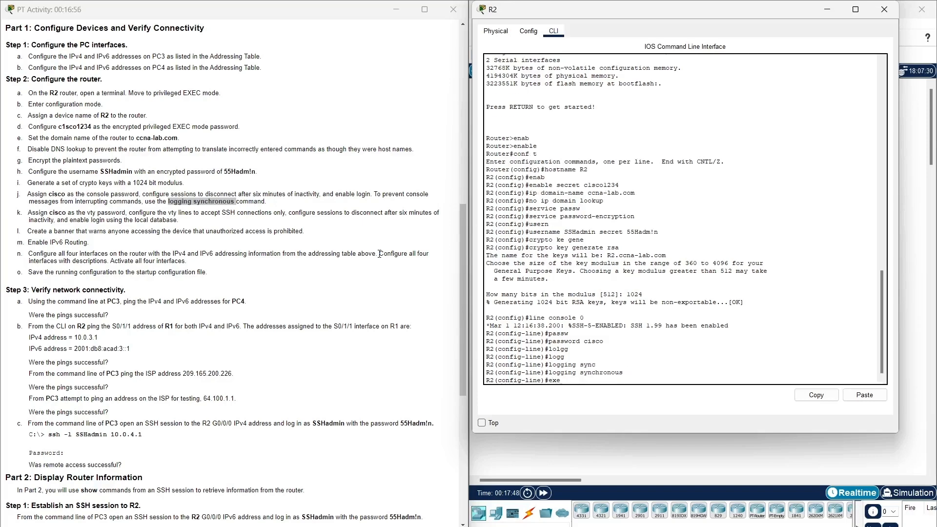
type("c-time")
key("Tab")
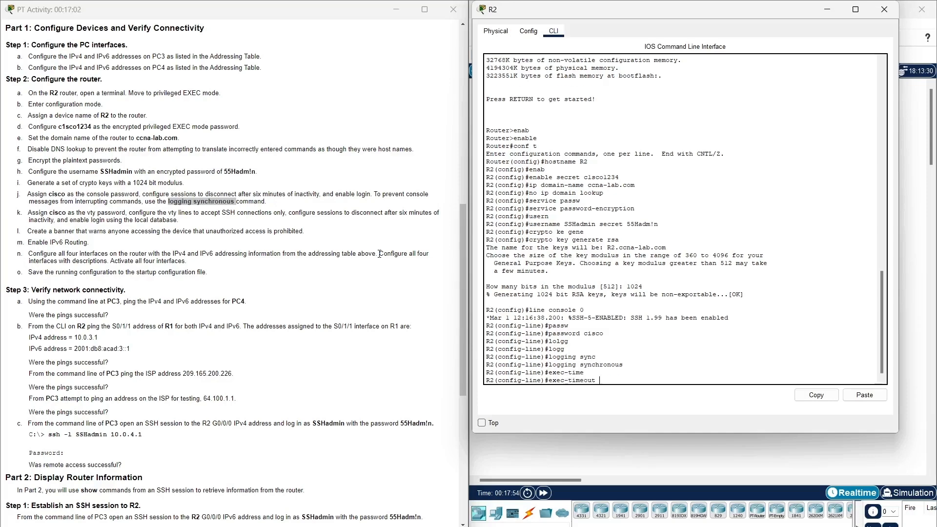
type("6")
key("Return")
type("login")
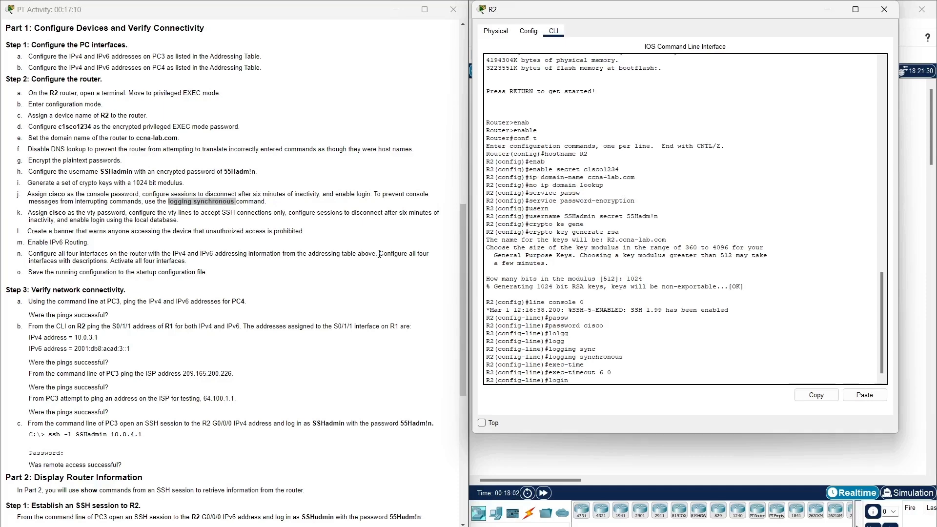
key("Return")
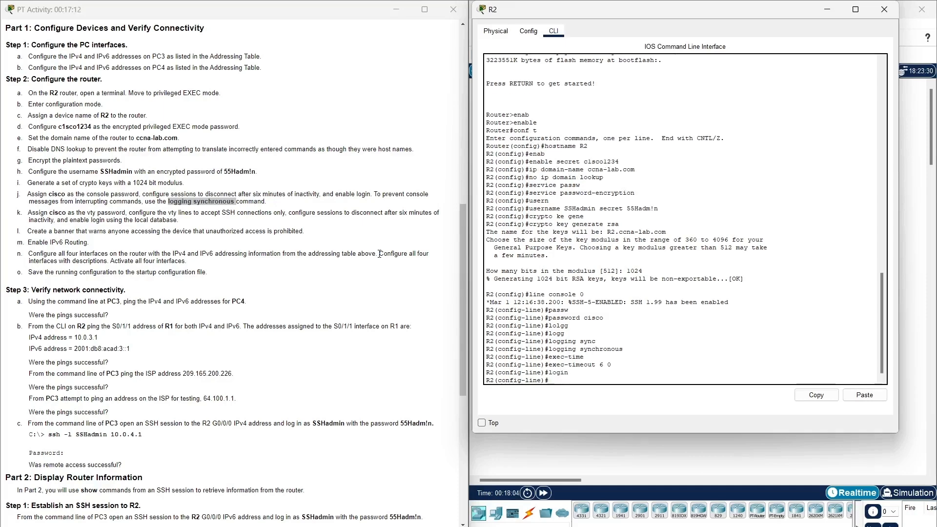
left_click(185, 225)
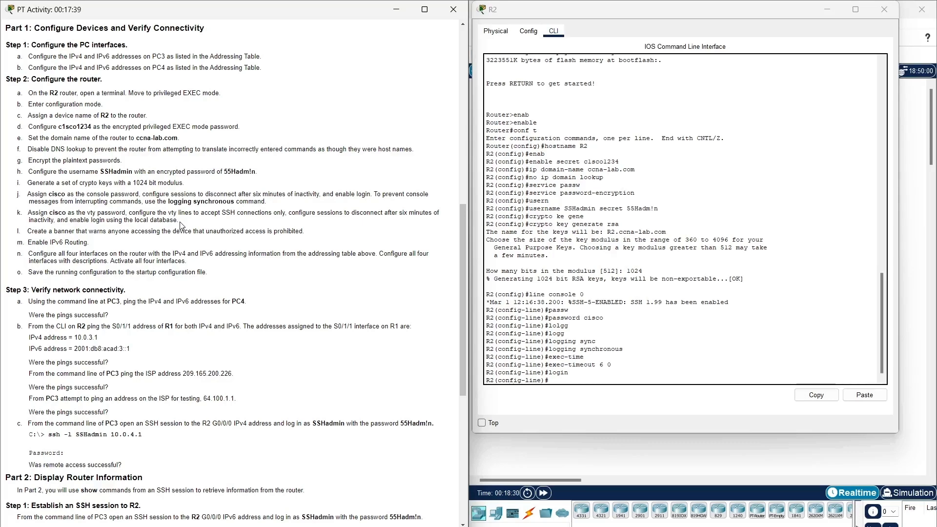
Move to line vty 0 4 and set the VTY password to cisco.
left_click(568, 390)
type("exit")
key("Return")
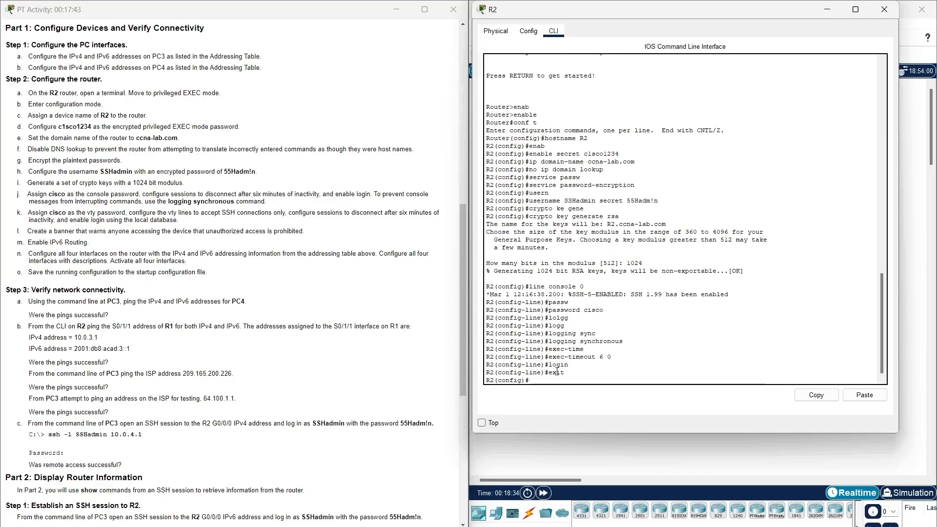
type("line vty 0 4")
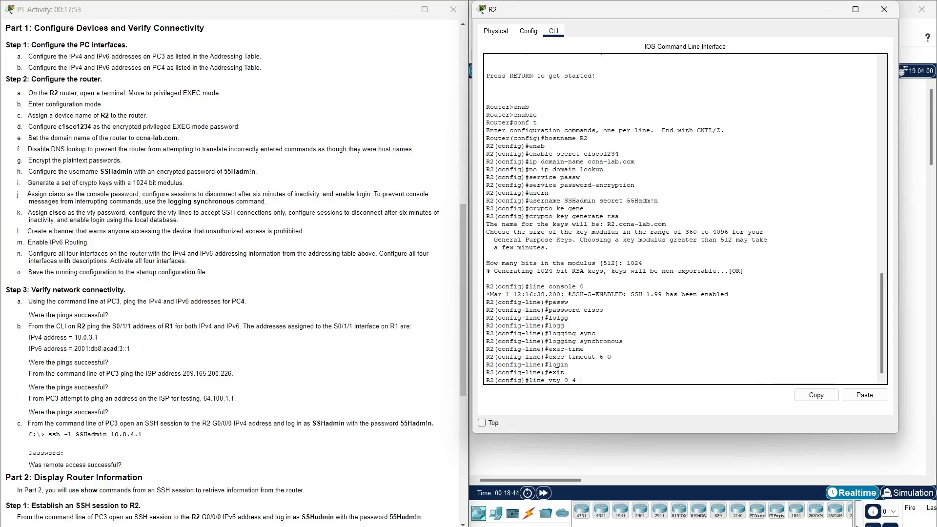
key("Return")
type("pas")
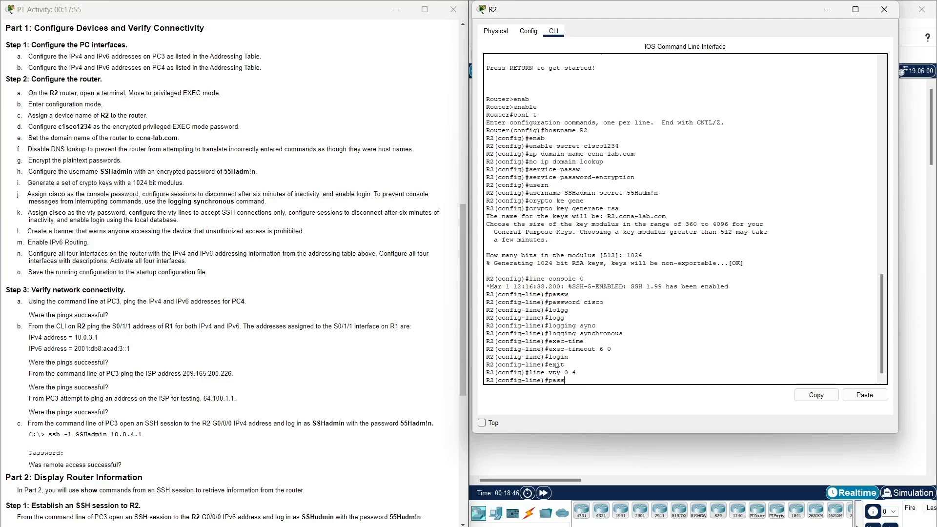
type("s")
key("Tab")
type("cisco")
key("Return")
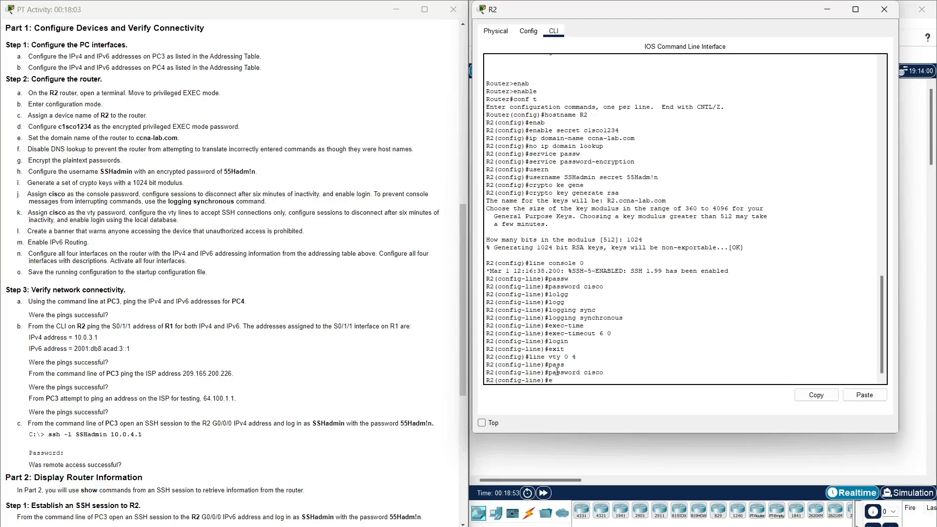
Give the VTY lines exec-timeout 6 0 and transport input ssh.
type("exec-time")
key("Tab")
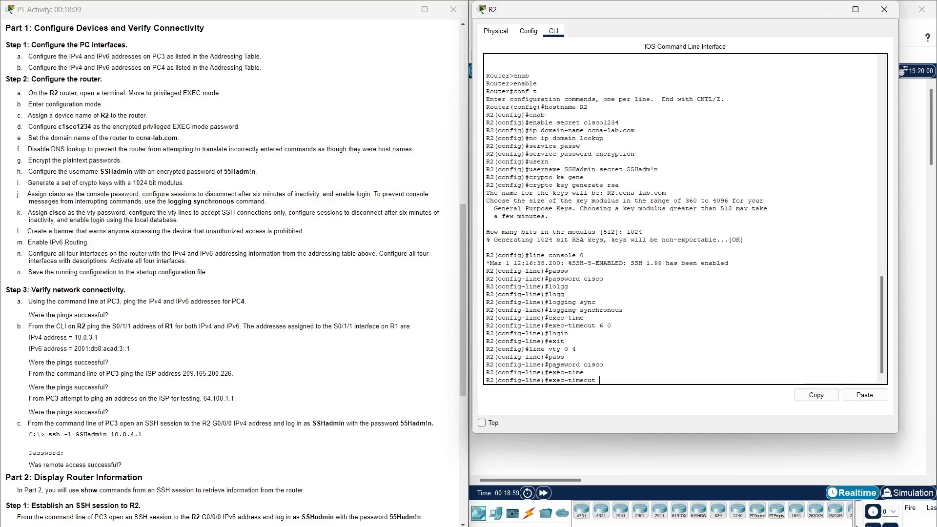
type("6 0")
key("Return")
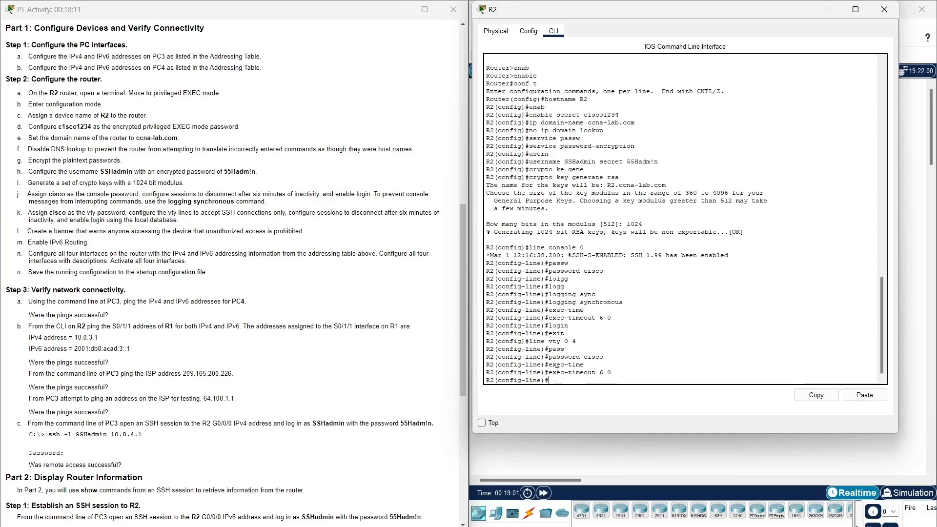
type("transpo")
key("Tab")
type("inp")
key("Tab")
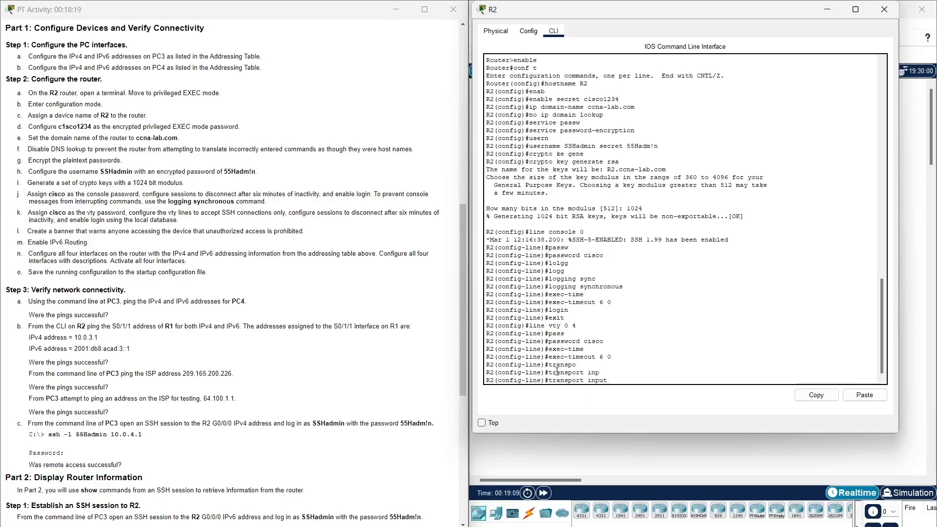
type("ssh")
key("Return")
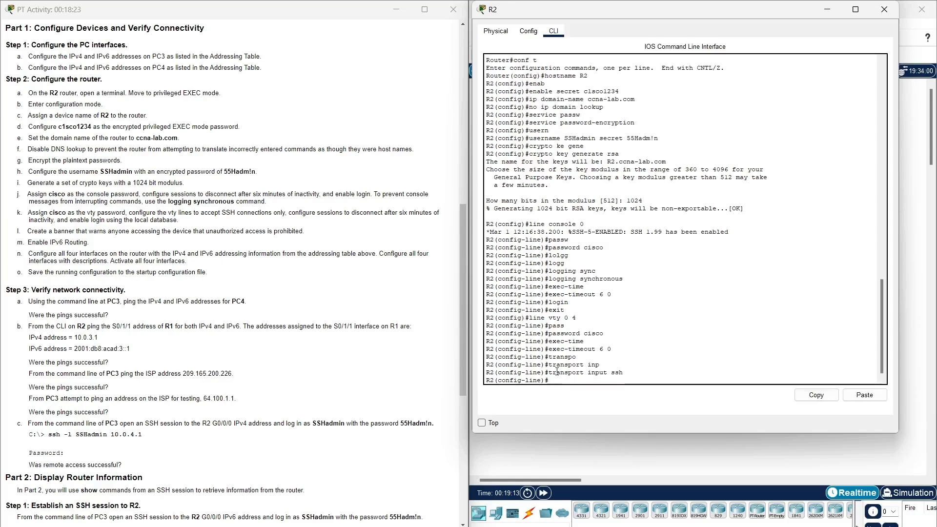
Require login local on the VTY lines and exit line configuration.
type("login local")
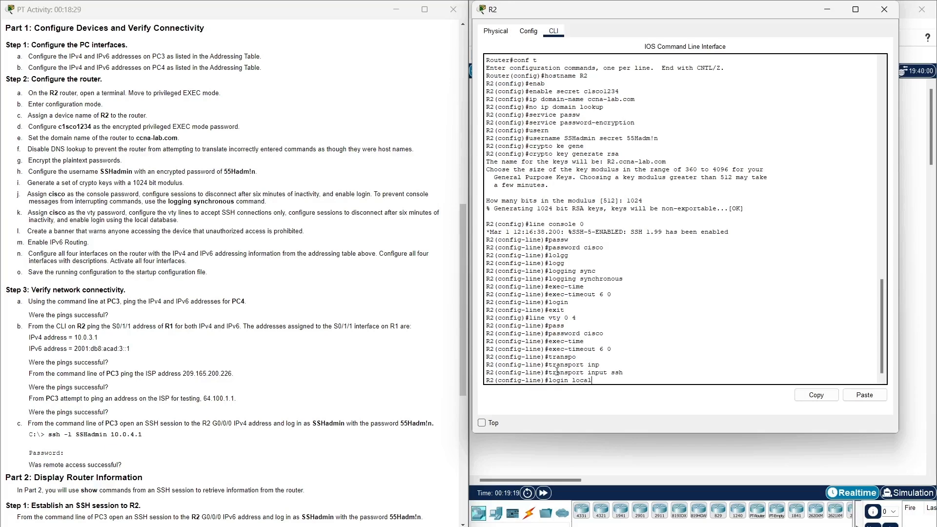
key("Return")
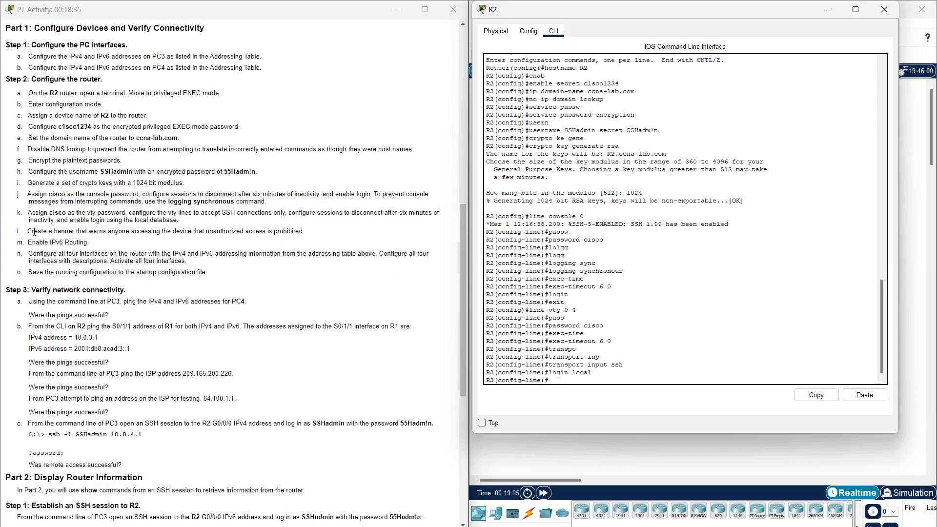
left_click_drag(26, 231, 314, 236)
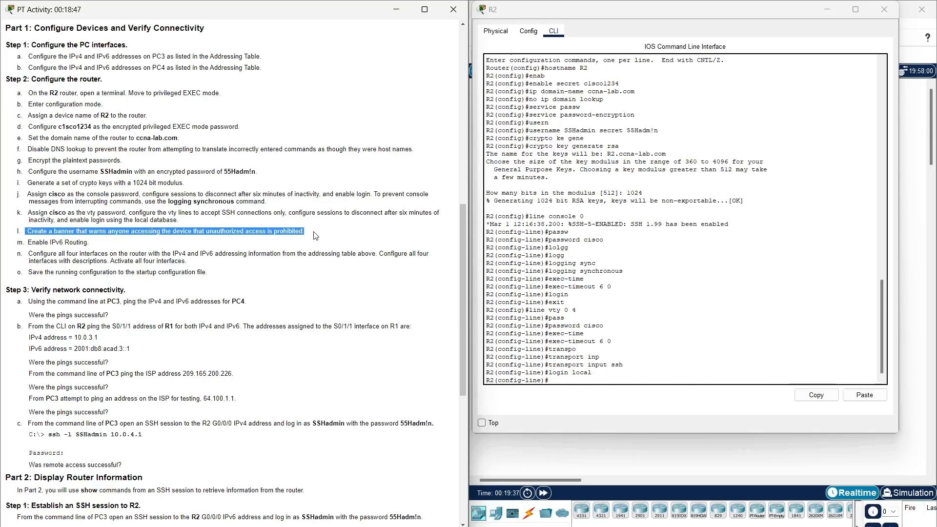
left_click(331, 247)
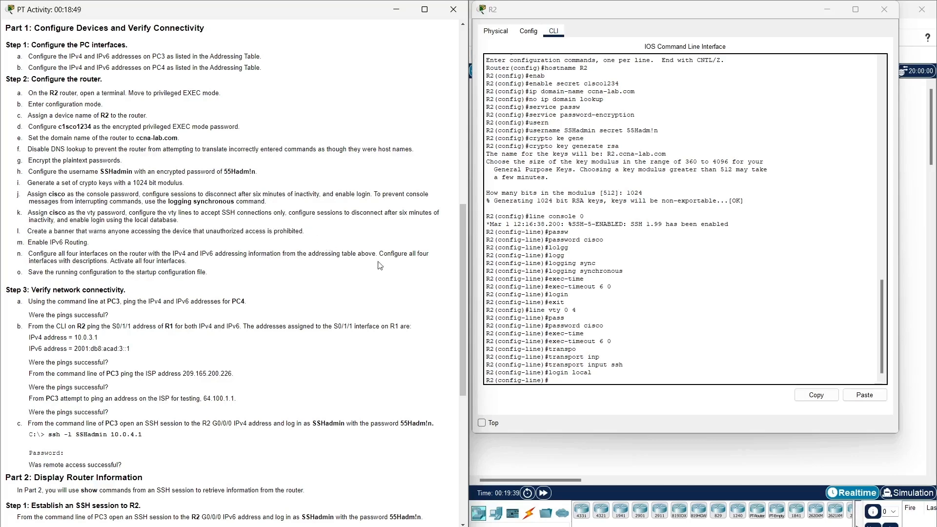
left_click(575, 382)
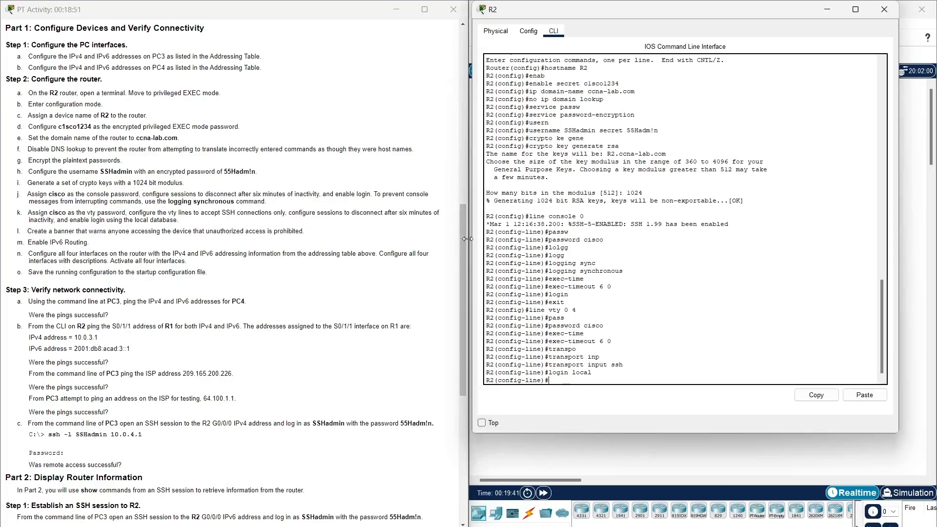
type("exit")
key("Return")
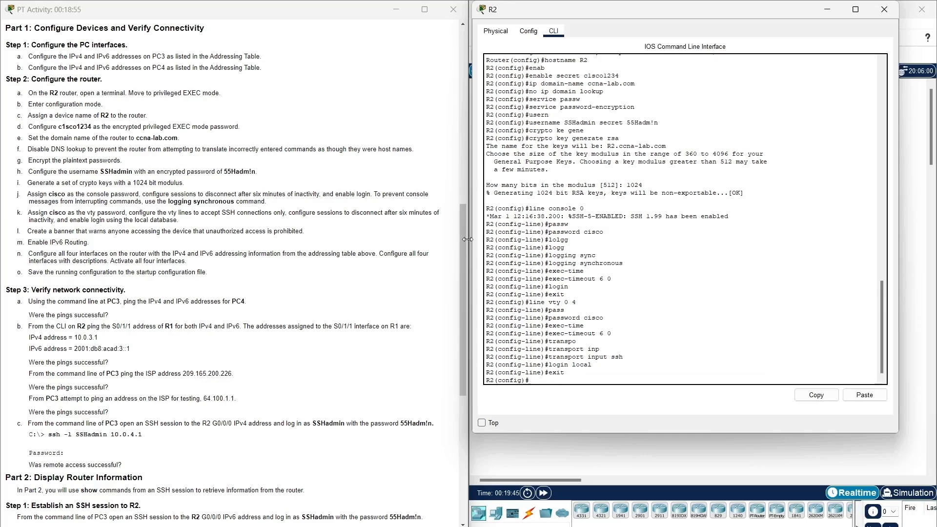
Enter banner motd $ WARNING Authorized Users only! $ in R2's global config.
type("benn")
key("Tab")
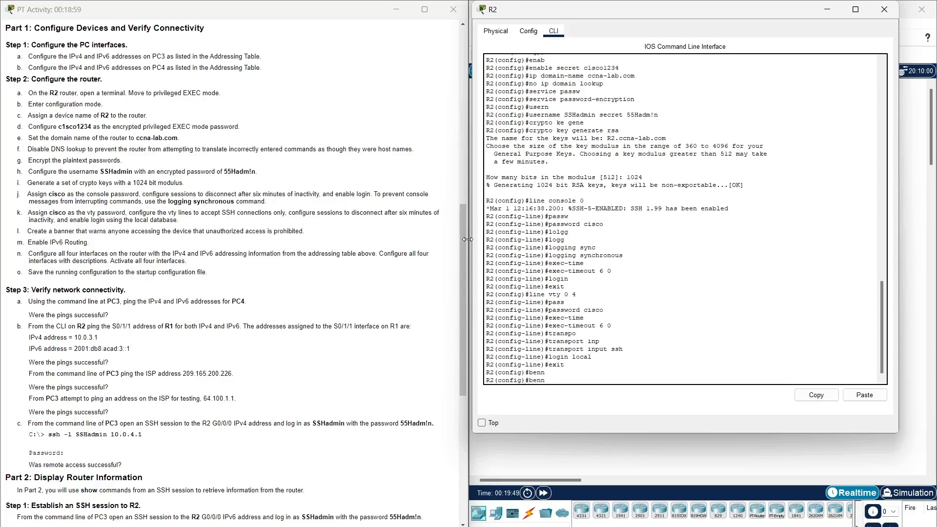
type("er")
key("BackSpace")
key("BackSpace")
key("BackSpace")
key("BackSpace")
key("BackSpace")
type("bann")
key("Tab")
key("BackSpace")
key("BackSpace")
key("BackSpace")
type("ann")
key("Tab")
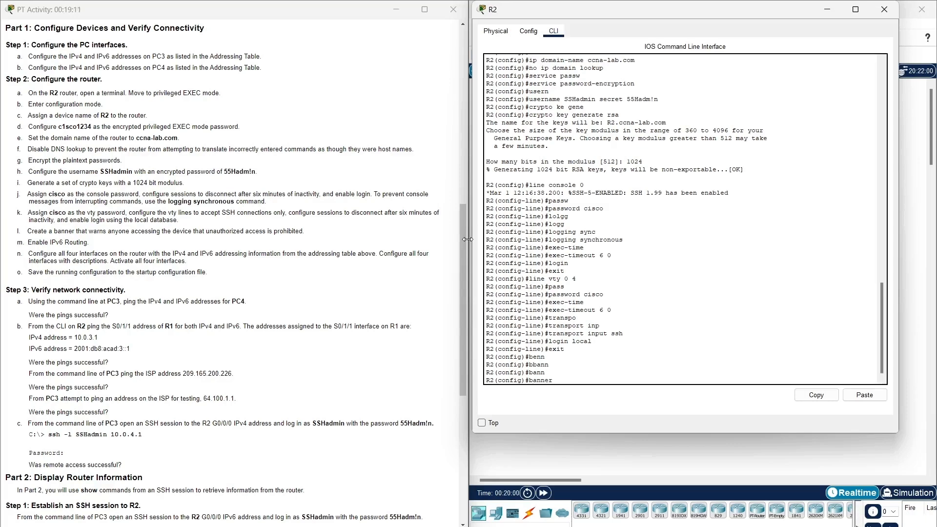
type("motd $ WARNING Authorized Users only")
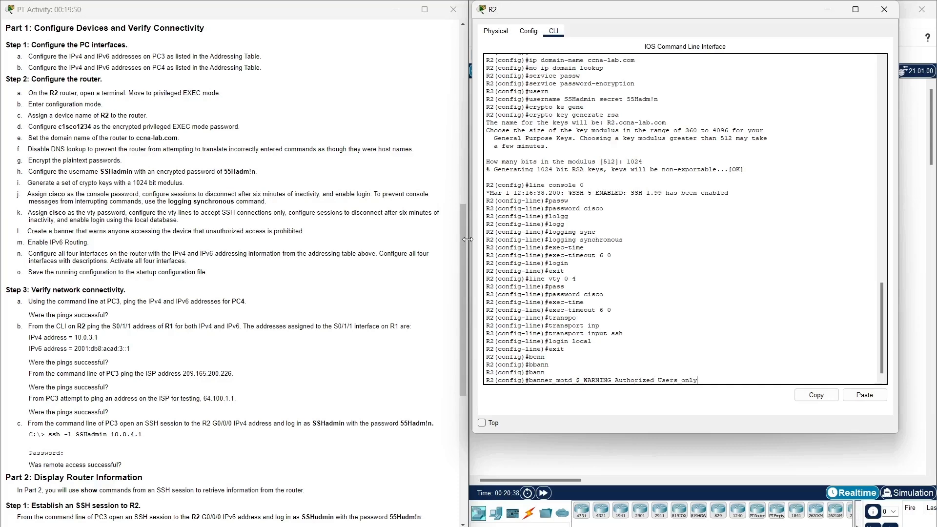
type("! $")
key("Return")
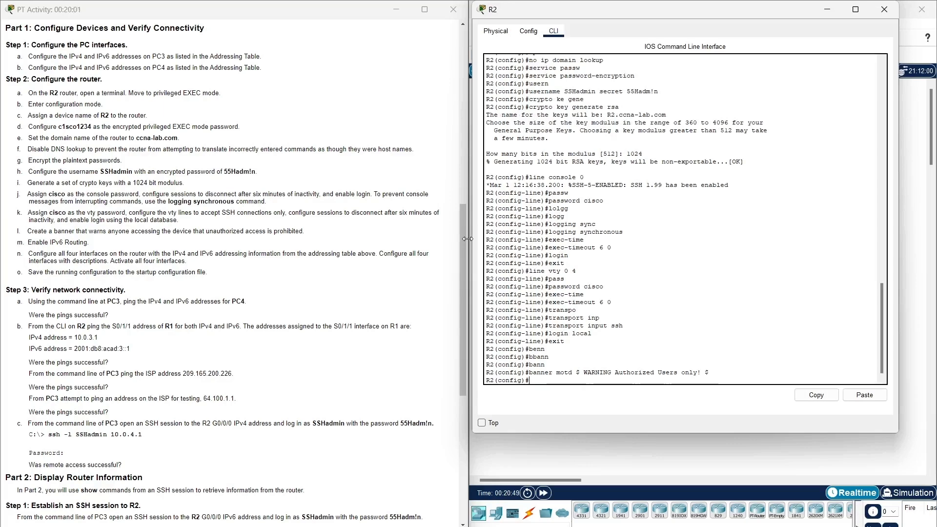
left_click(111, 249)
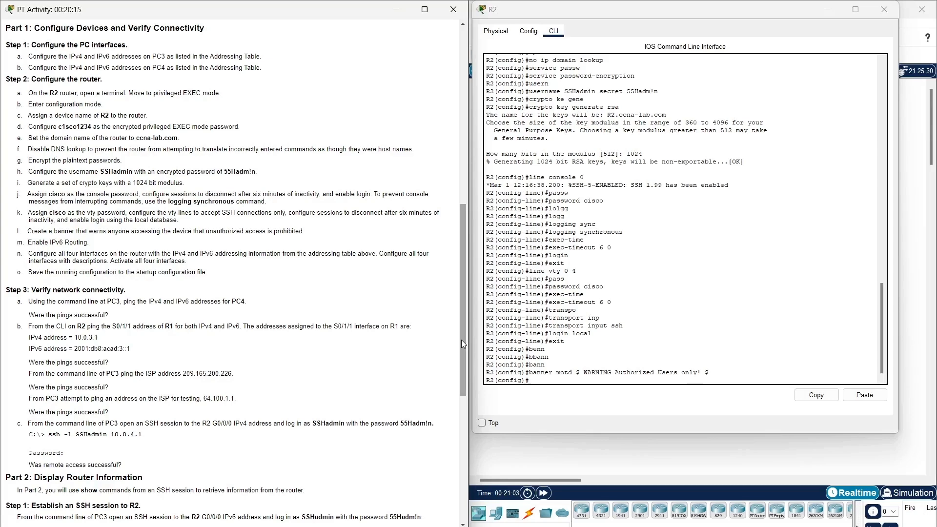
left_click(557, 381)
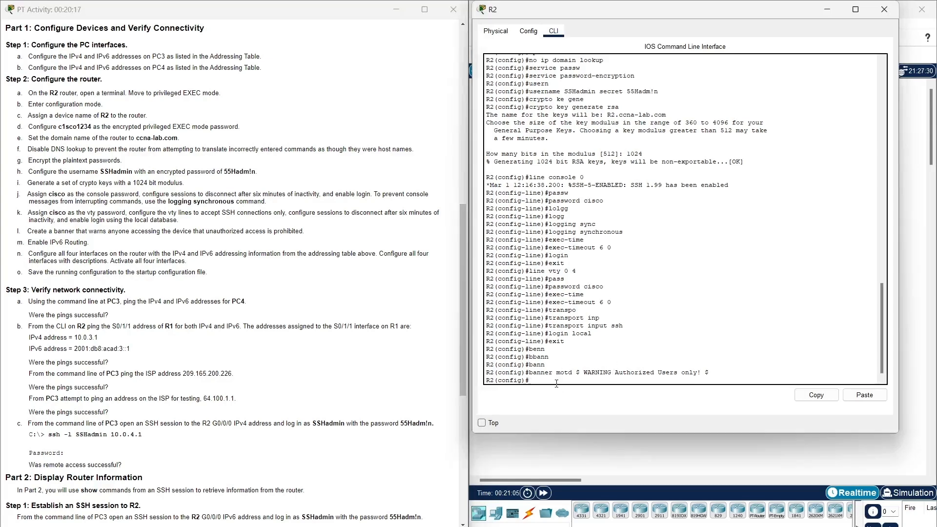
Enable IPv6 routing on R2 with ipv6 unicast-routing.
type("ipv6 unic")
key("Tab")
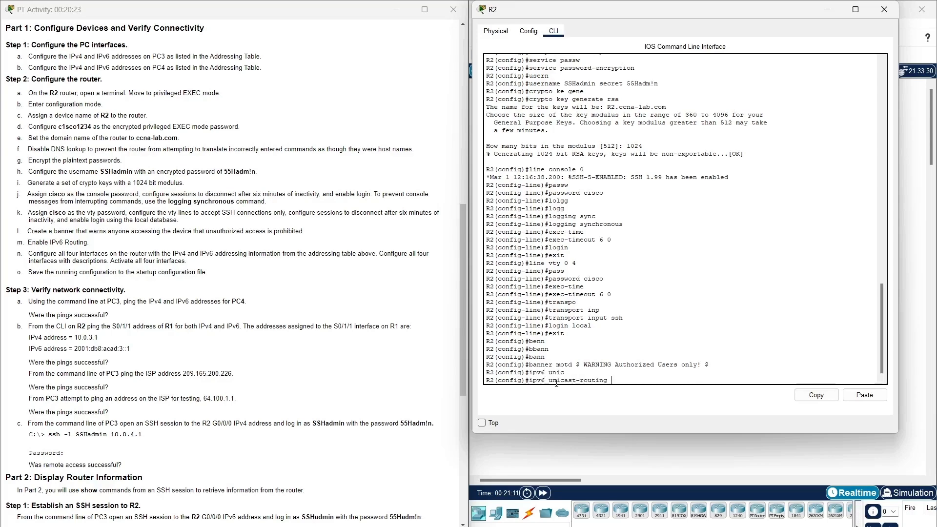
key("Return")
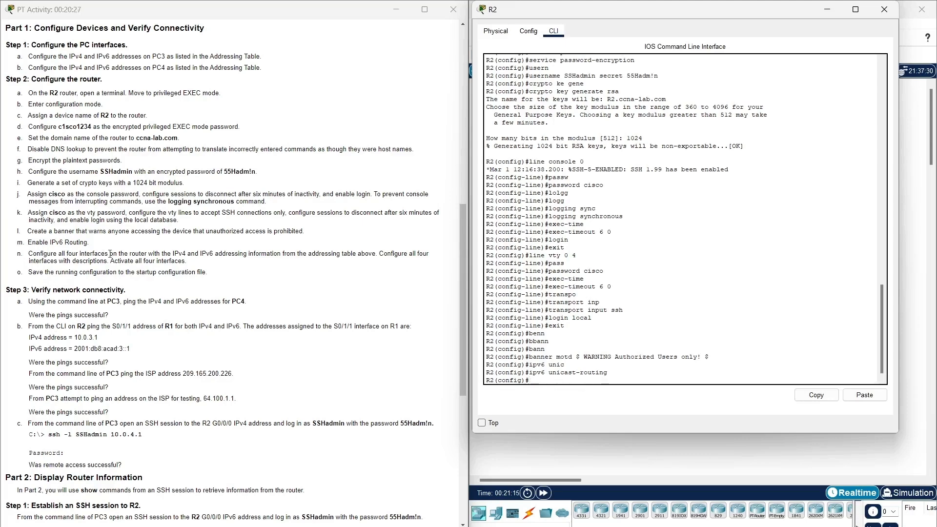
left_click_drag(188, 262, 27, 253)
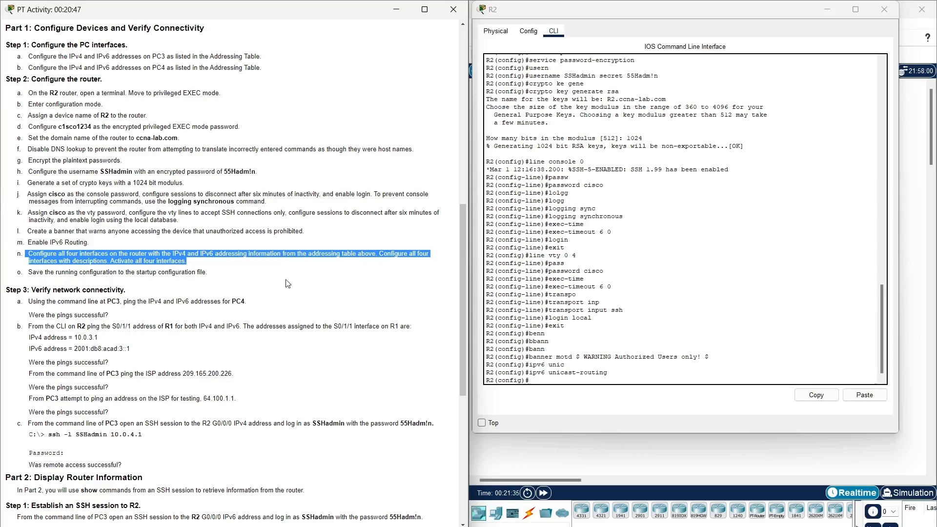
left_click(388, 282)
Begin the interface command in R2's CLI.
left_click(566, 377)
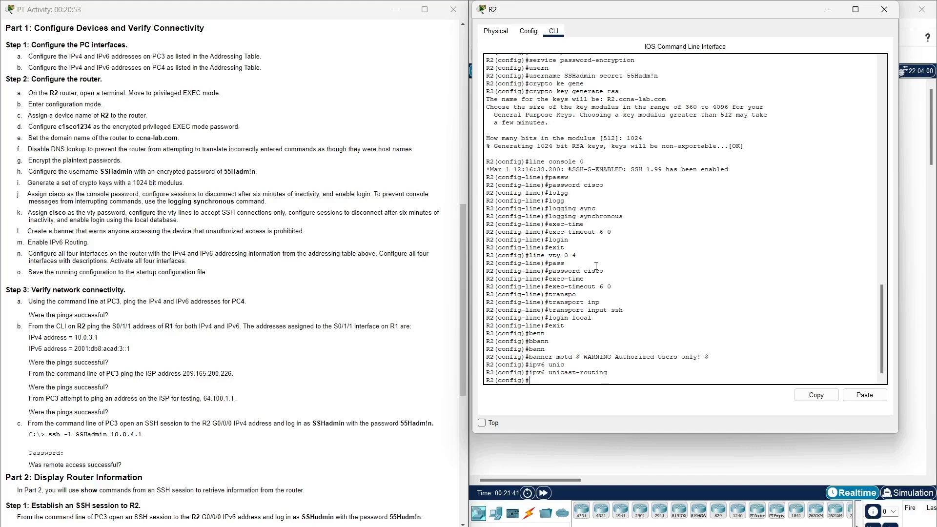
type("interfa")
key("Tab")
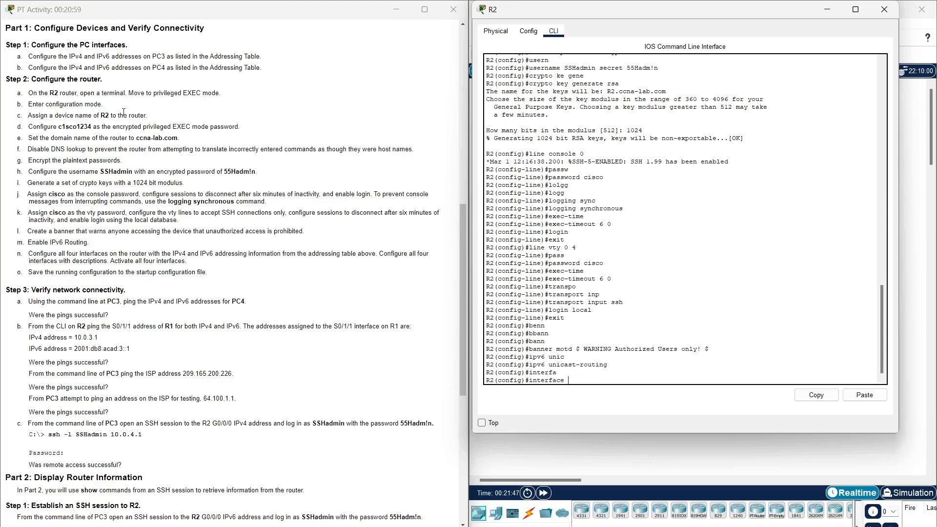
Enter interface G0/0/0, copying the name from the addressing table.
scroll(177, 158, "up", 10)
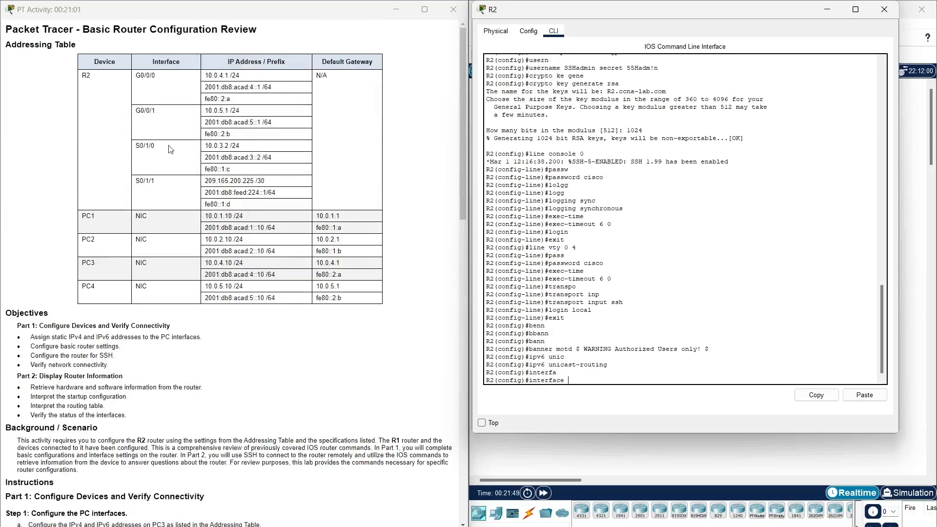
left_click_drag(136, 75, 162, 75)
key("ctrl+c")
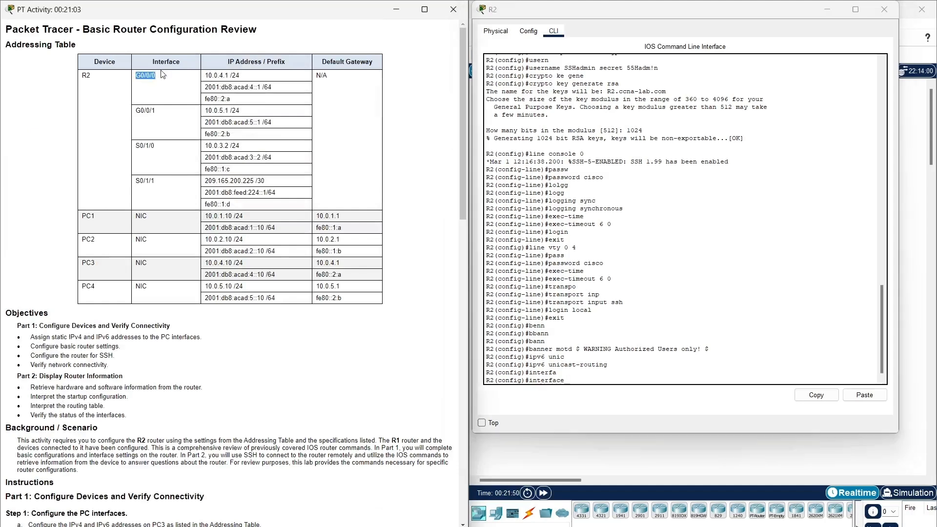
right_click(155, 84)
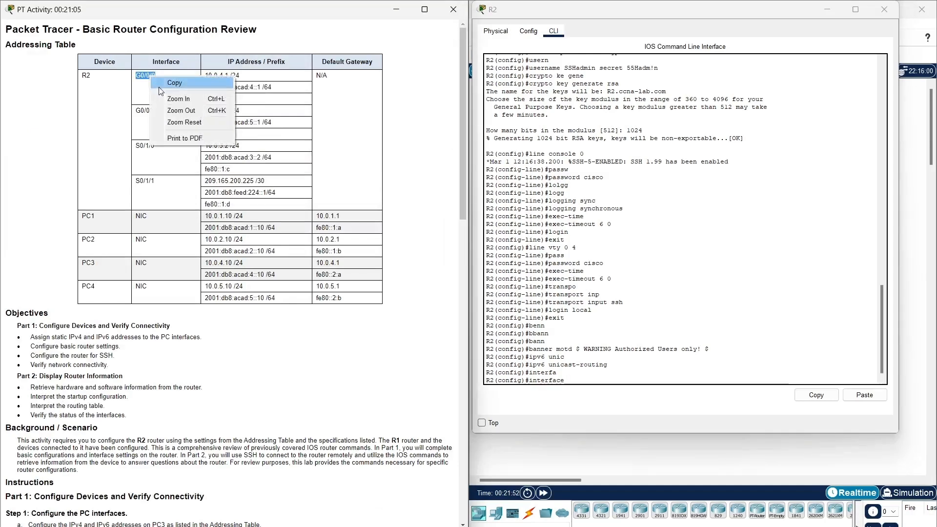
left_click(196, 86)
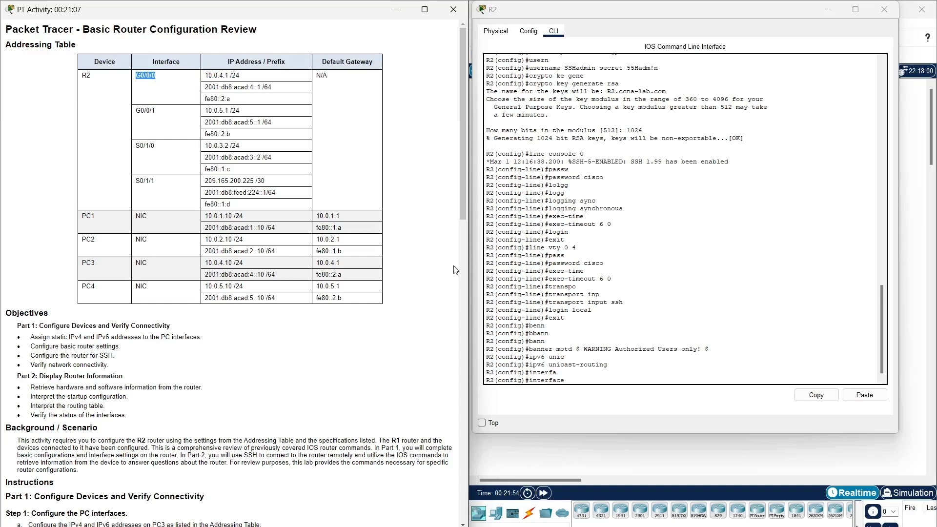
left_click(593, 381)
left_click(866, 396)
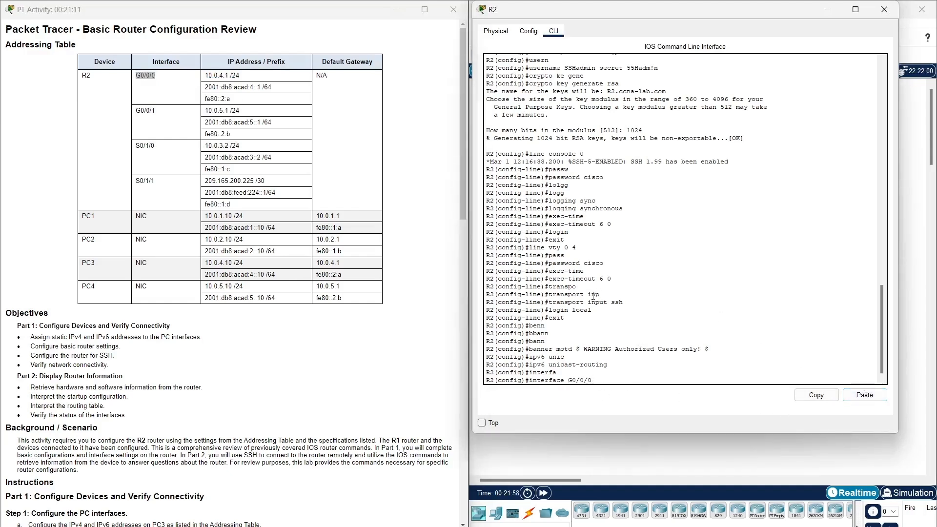
key("Return")
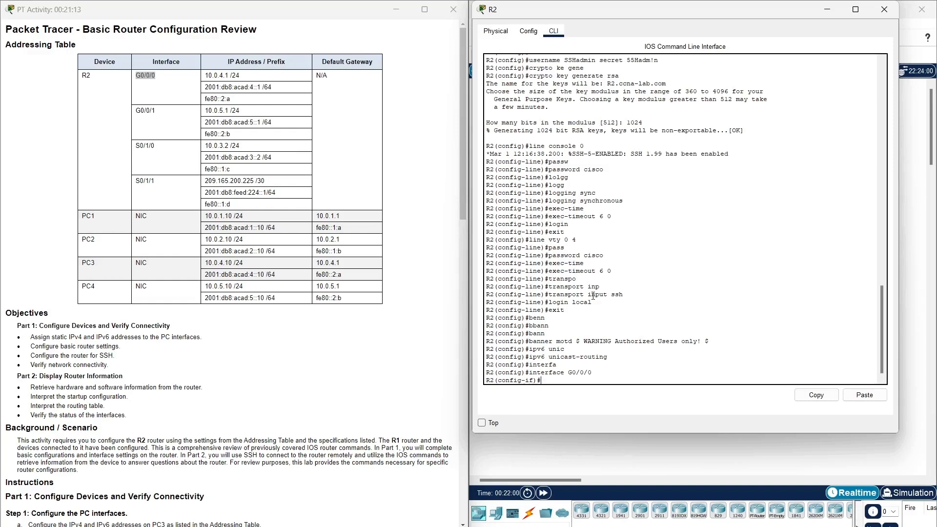
Set the G0/0/0 description to 'connection to s3'.
type("des")
key("Tab")
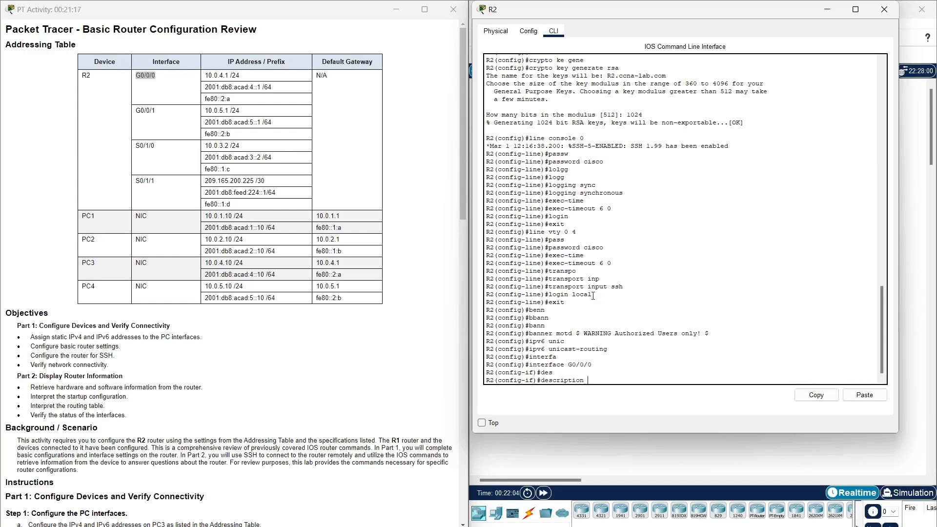
type("conn")
key("Tab")
key("BackSpace")
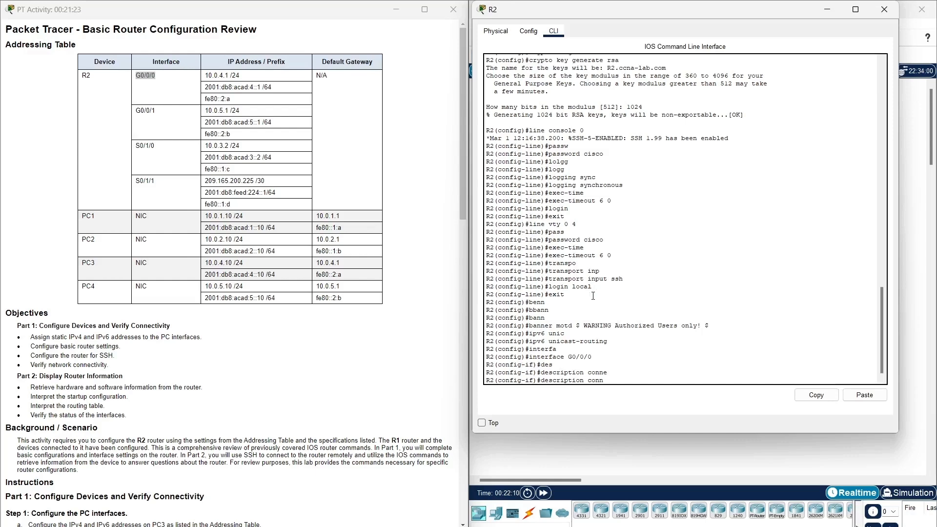
type("ec")
key("Tab")
type("tion")
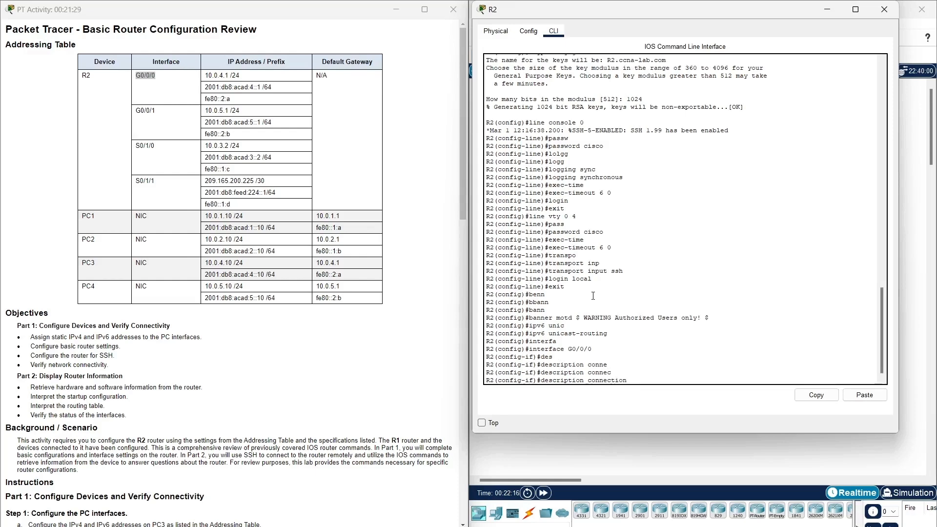
type(" to s3")
key("Return")
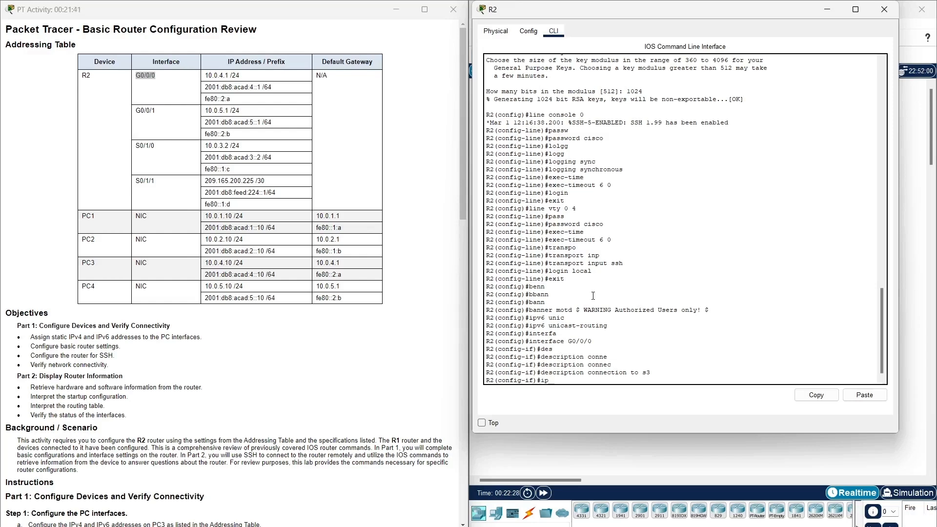
Assign G0/0/0 IPv4 address 10.0.4.1 255.255.255.0, copying it from the addressing table.
type("ip address")
left_click_drag(204, 75, 230, 78)
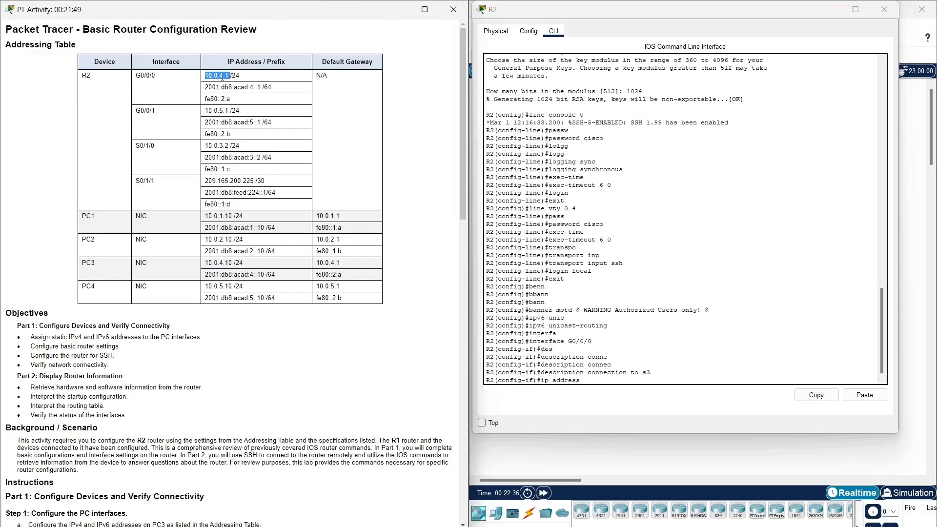
right_click(220, 71)
left_click(238, 80)
left_click(667, 380)
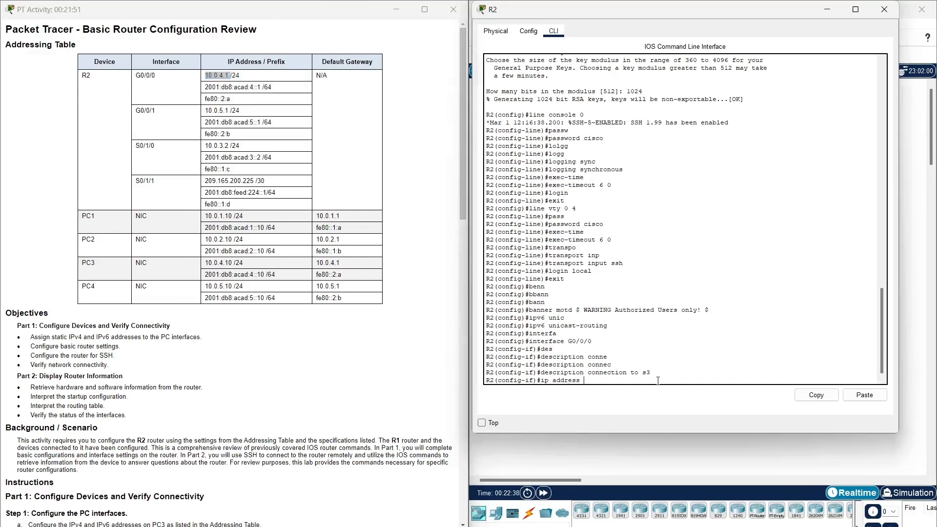
left_click(865, 396)
type("255.255.255.0")
key("Return")
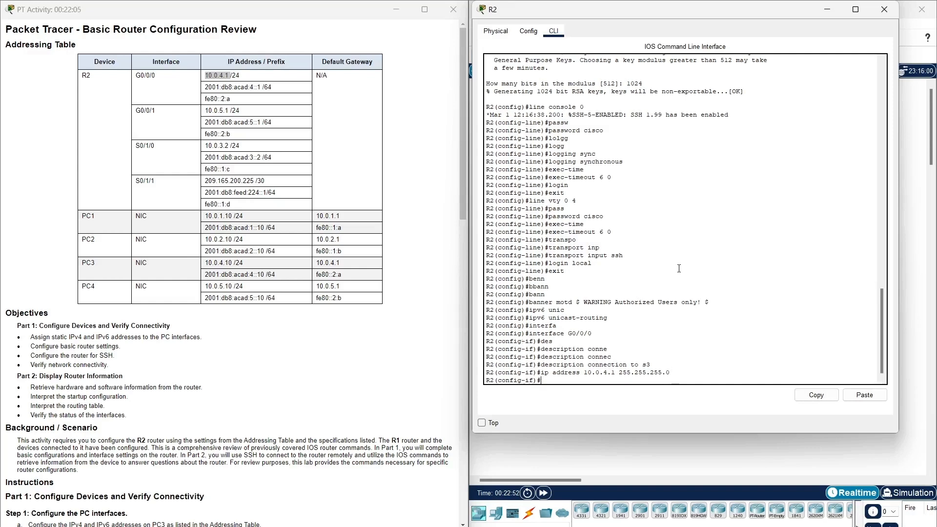
type("ipv6 add")
key("Tab")
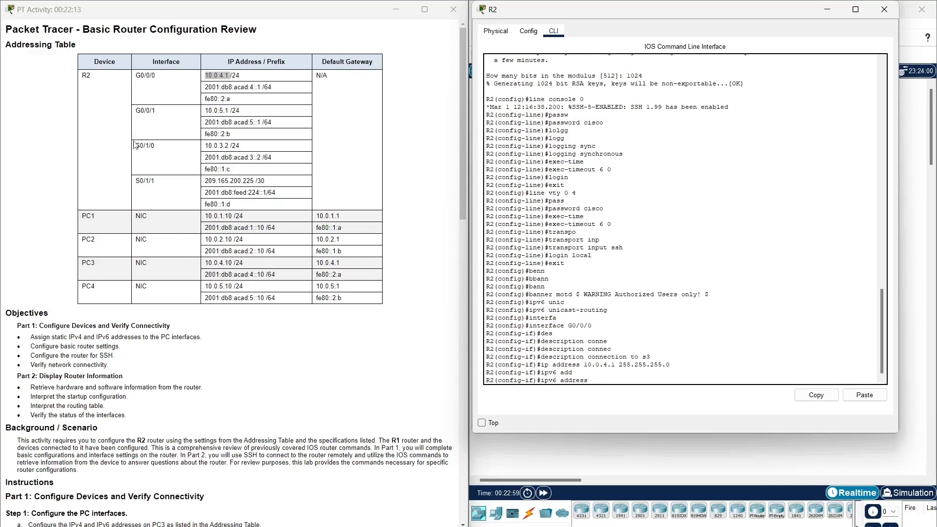
Assign G0/0/0 IPv6 address 2001:db8:acad:4::1/64, fixing the rejected prefix length.
left_click_drag(205, 87, 273, 89)
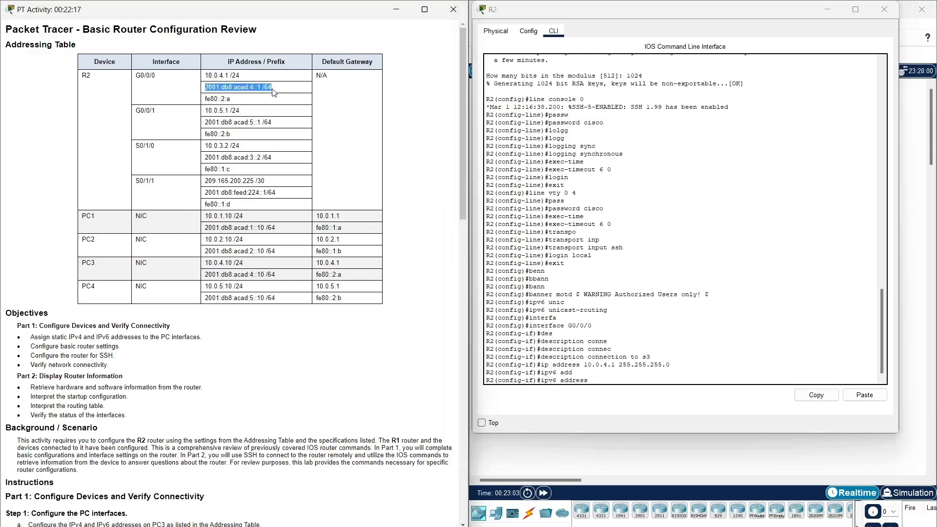
right_click(263, 86)
left_click(278, 95)
left_click(652, 382)
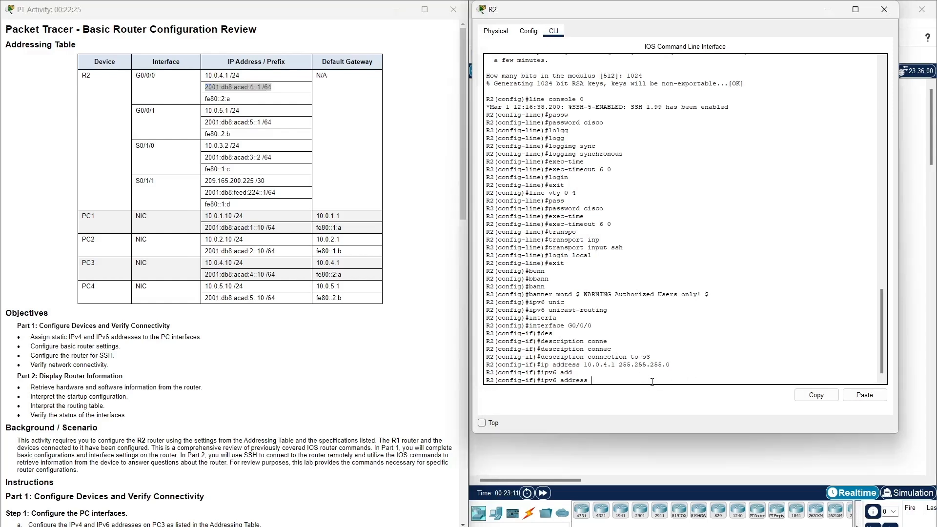
left_click(865, 395)
key("Return")
key("Up")
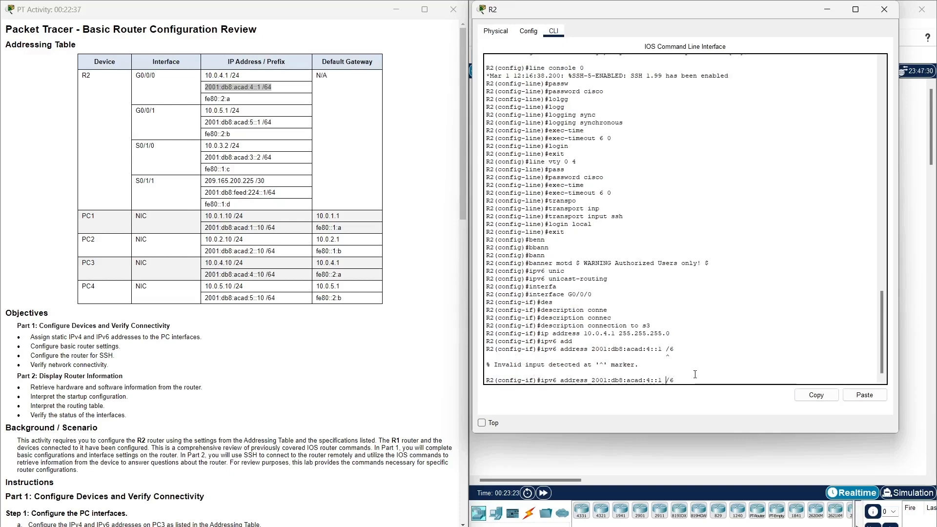
key("BackSpace")
type("4")
key("Return")
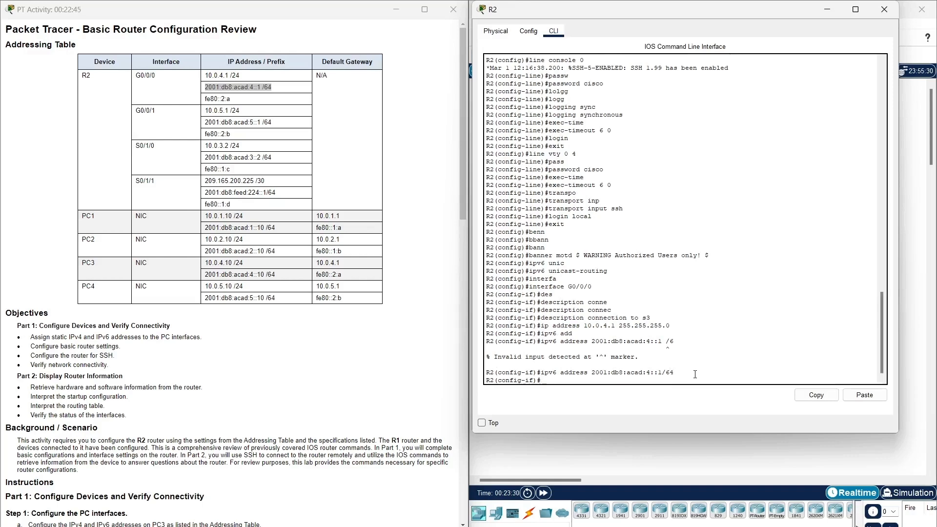
Add link-local address fe80::2:a to G0/0/0.
key("Up")
key("BackSpace")
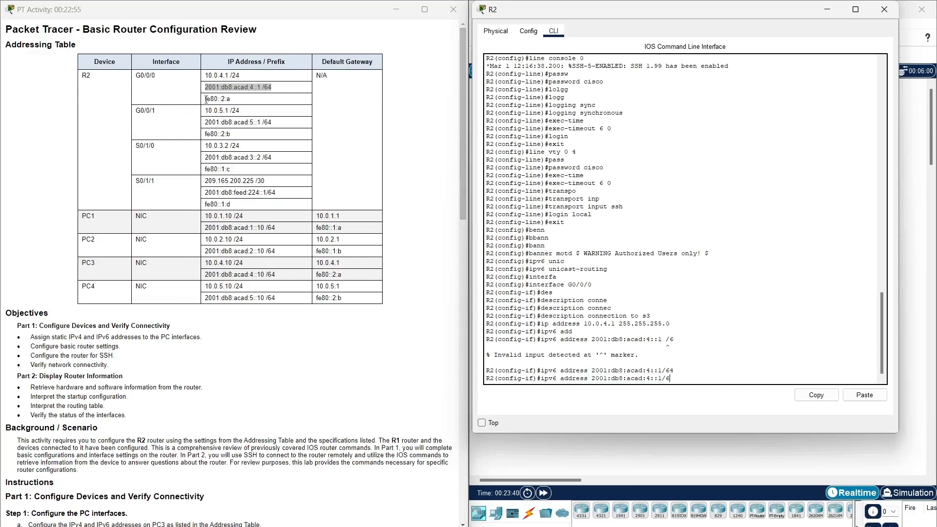
left_click_drag(206, 99, 226, 101)
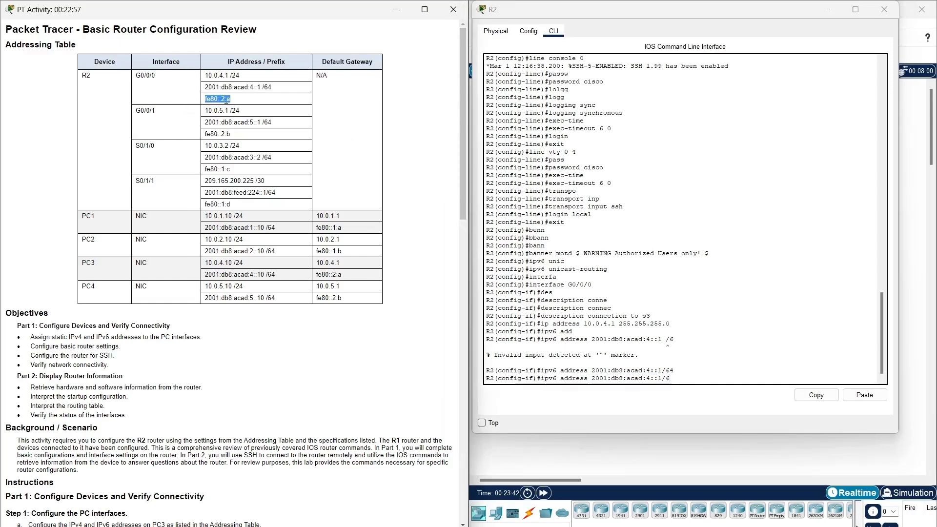
right_click(226, 101)
left_click(234, 106)
left_click(751, 365)
key("BackSpace")
key("BackSpace")
key("BackSpace")
key("BackSpace")
key("BackSpace")
key("BackSpace")
key("BackSpace")
key("BackSpace")
key("BackSpace")
key("BackSpace")
key("BackSpace")
key("BackSpace")
key("BackSpace")
key("BackSpace")
key("BackSpace")
key("BackSpace")
key("BackSpace")
key("BackSpace")
key("BackSpace")
key("BackSpace")
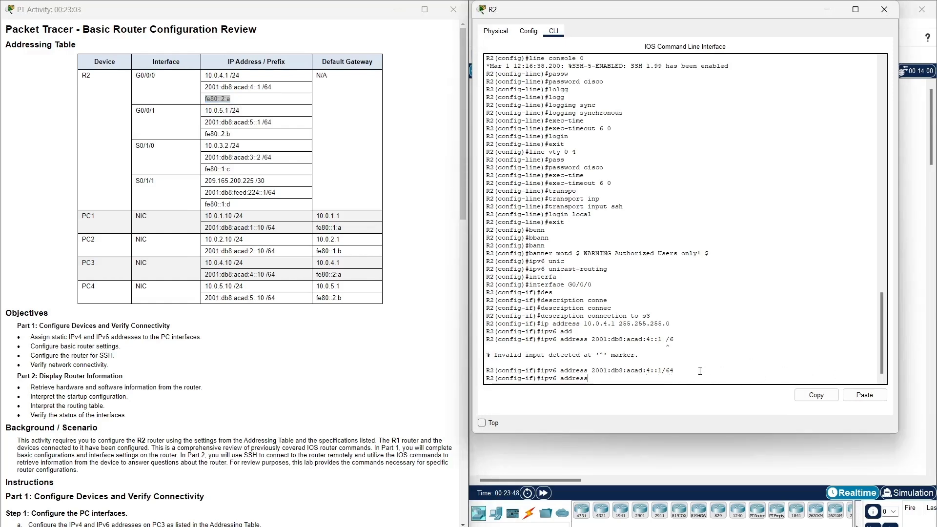
left_click(874, 397)
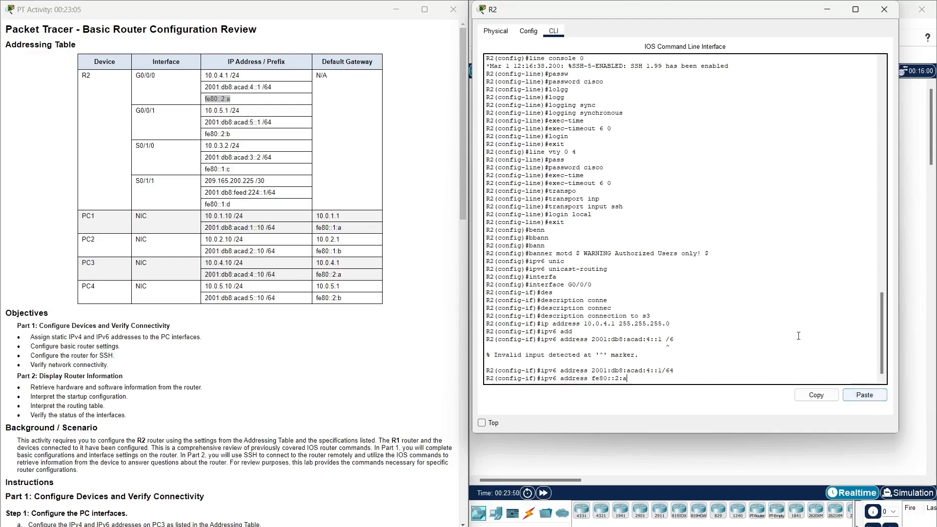
type("link-local")
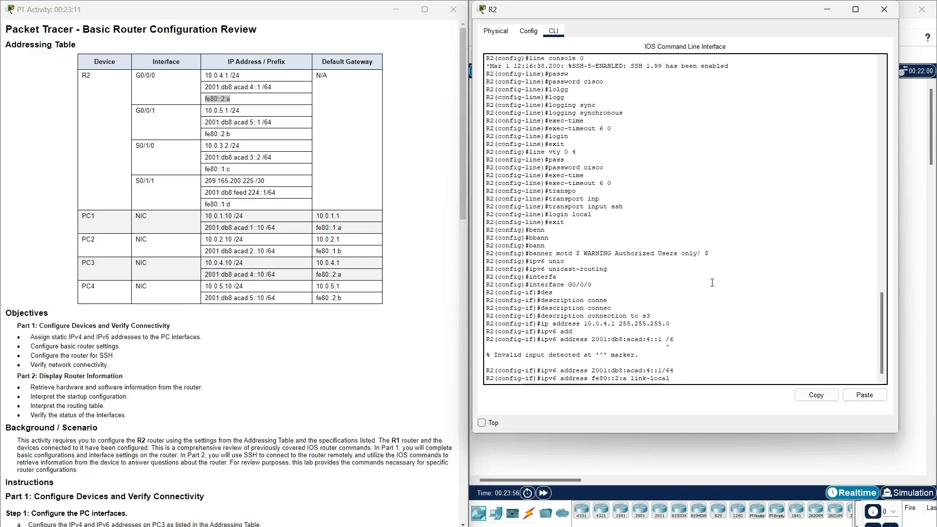
key("Return")
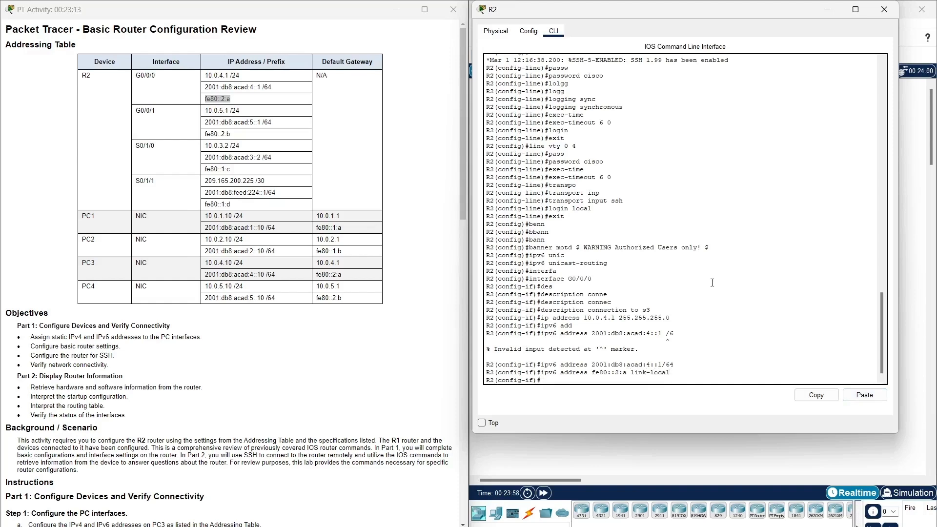
Bring G0/0/0 up with no shutdown.
type("no shut")
key("Tab")
key("Return")
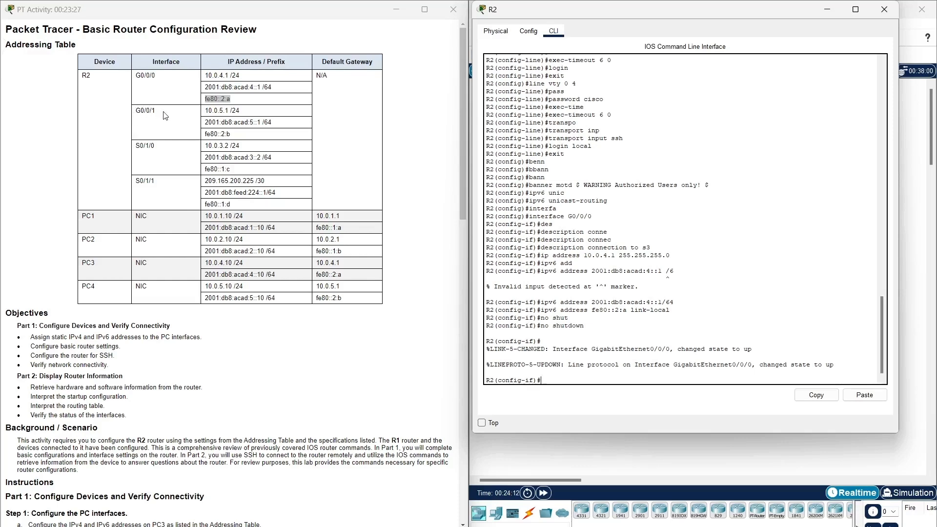
key("Up")
key("Up")
key("Up")
key("Up")
key("Up")
key("Up")
key("Up")
key("Up")
key("Up")
key("Up")
key("Up")
key("Up")
key("BackSpace")
Enter interface G0/0/1 and give it the description 'connection to s4'.
type("1")
key("Return")
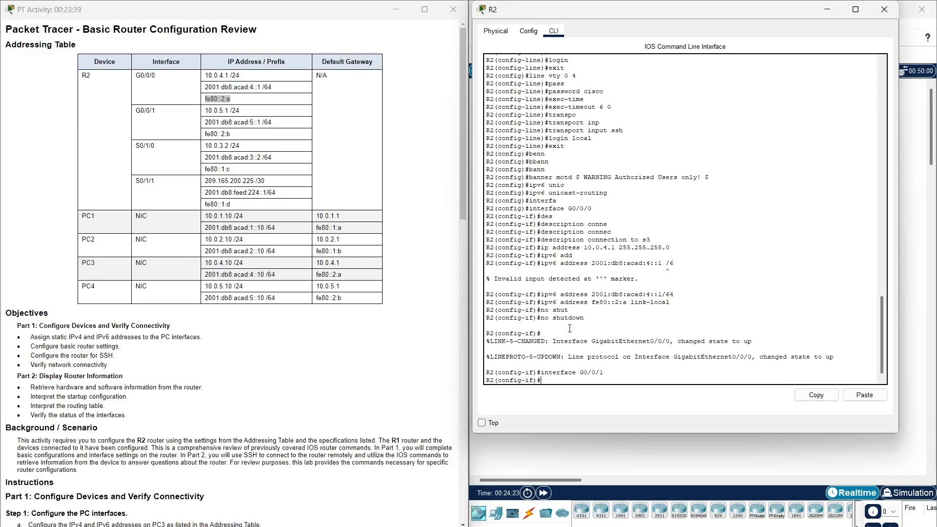
key("Up")
key("Up")
key("Up")
key("Up")
key("Up")
key("Up")
key("Up")
key("Up")
key("Down")
key("BackSpace")
type("4")
key("Return")
Assign G0/0/1 the IPv4 address 10.0.5.1 255.255.255.0.
key("Up")
key("Up")
key("Up")
key("Up")
key("Up")
key("Up")
key("Up")
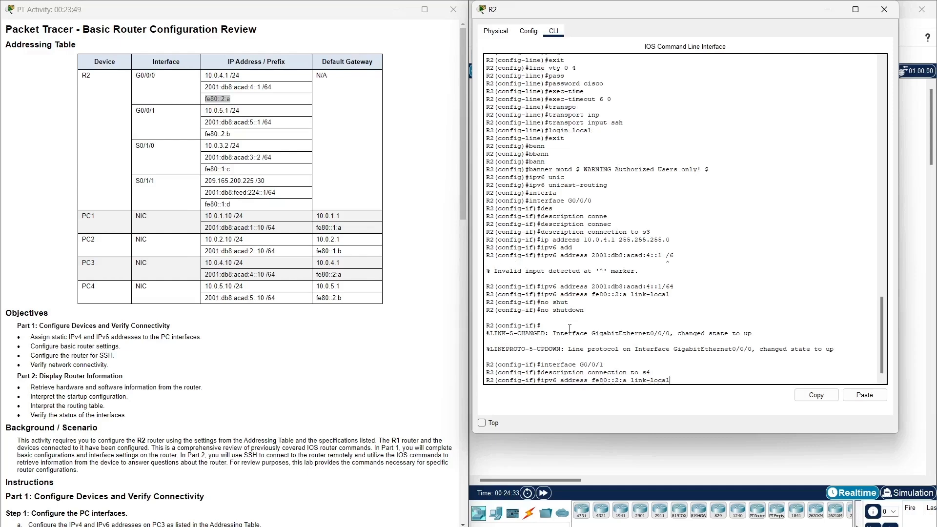
key("Up")
key("Up")
key("BackSpace")
key("BackSpace")
key("BackSpace")
key("BackSpace")
key("BackSpace")
key("BackSpace")
key("BackSpace")
key("BackSpace")
key("BackSpace")
key("BackSpace")
key("BackSpace")
key("BackSpace")
key("BackSpace")
key("BackSpace")
key("BackSpace")
key("BackSpace")
key("BackSpace")
key("BackSpace")
left_click_drag(225, 111, 207, 111)
right_click(208, 112)
left_click(220, 117)
left_click(585, 369)
key("ctrl+v")
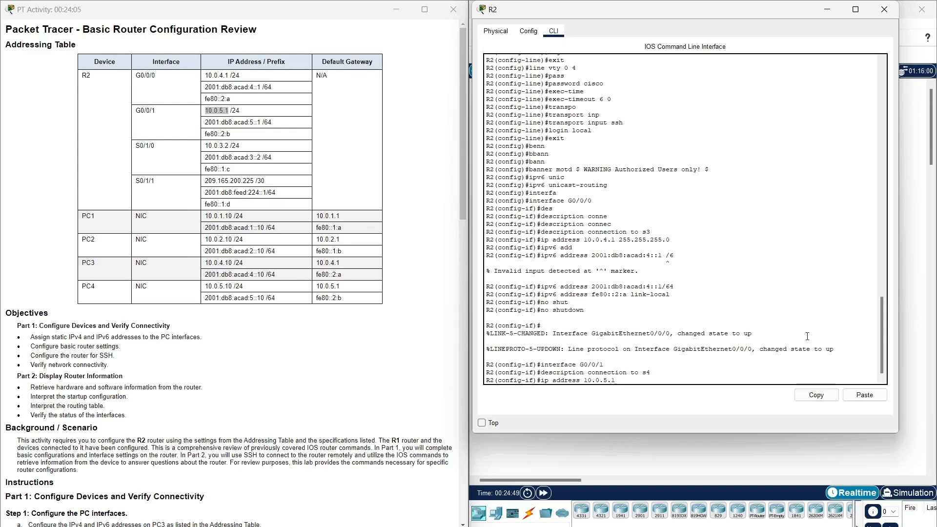
type("255.255.255.0")
key("Return")
Assign G0/0/1 the IPv6 address 2001:db8:acad:5::1/64.
type("no shutdown")
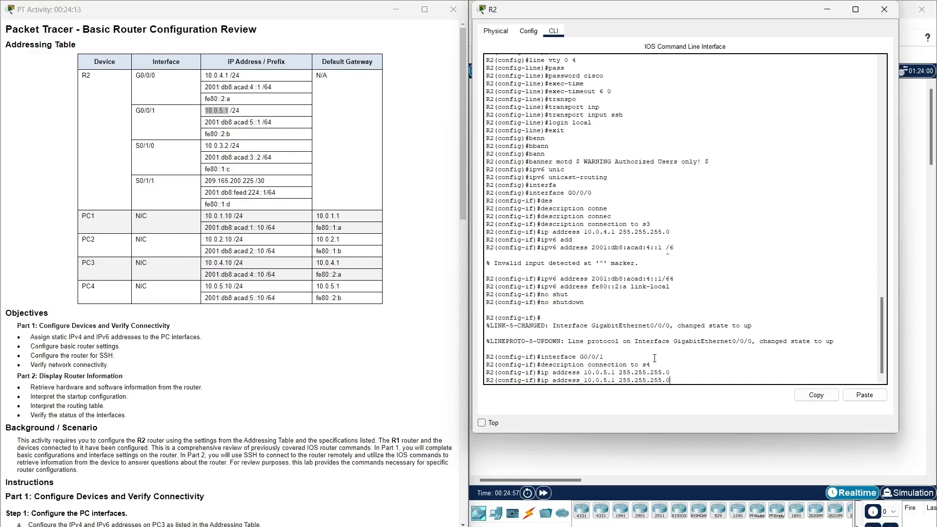
key("Up")
key("Up")
key("Up")
key("Up")
key("Up")
key("Up")
key("Up")
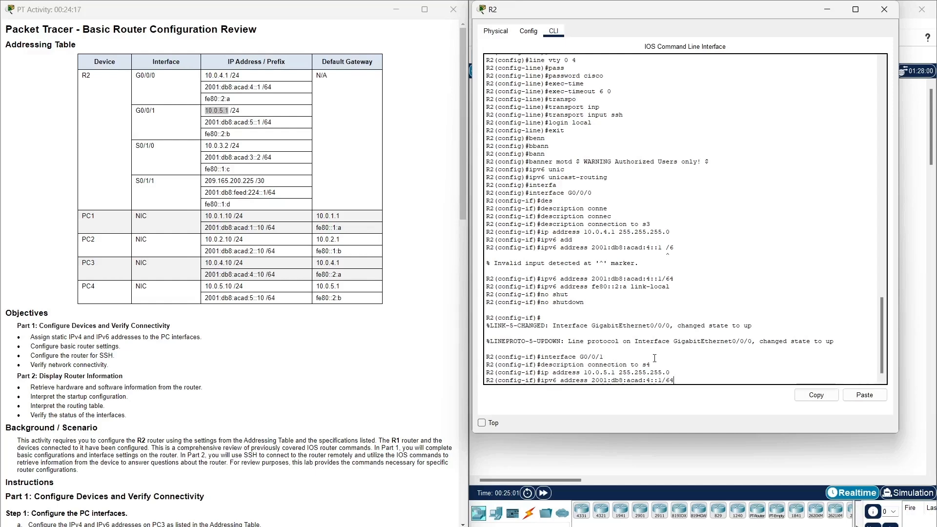
key("BackSpace")
key("BackSpace")
key("BackSpace")
key("BackSpace")
key("BackSpace")
key("BackSpace")
key("BackSpace")
key("BackSpace")
key("BackSpace")
key("BackSpace")
key("BackSpace")
key("BackSpace")
key("BackSpace")
key("BackSpace")
key("BackSpace")
key("BackSpace")
key("BackSpace")
key("BackSpace")
key("BackSpace")
key("BackSpace")
key("BackSpace")
left_click_drag(205, 123, 272, 122)
right_click(266, 120)
left_click(288, 127)
left_click(648, 381)
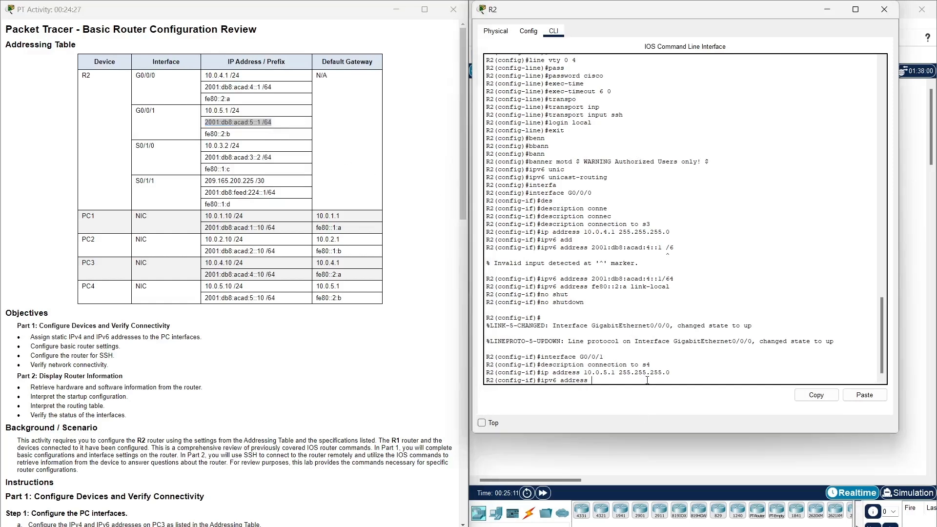
left_click(870, 400)
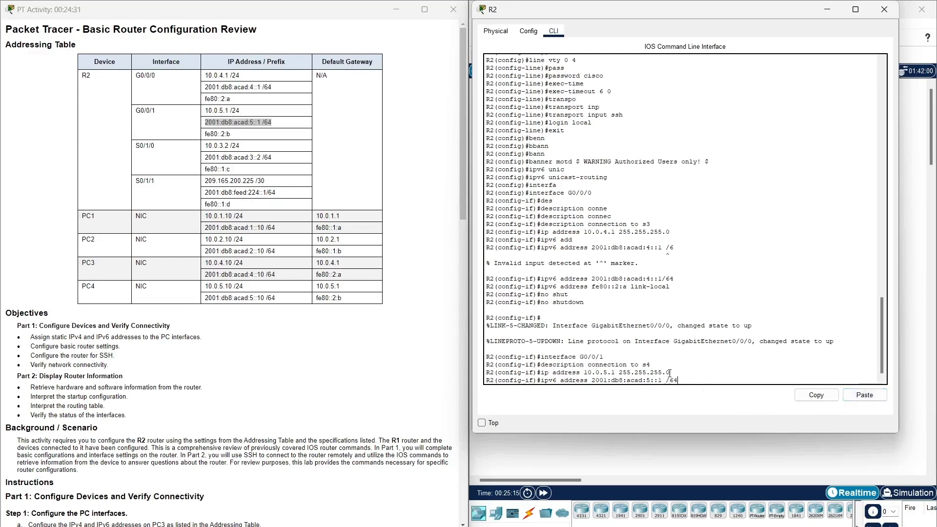
key("Left")
key("Left")
key("Left")
key("BackSpace")
key("Return")
Set G0/0/1's link-local address to fe80::2:b and enable it with no shutdown.
key("Up")
key("Up")
key("Up")
key("Up")
key("Up")
key("Up")
key("Up")
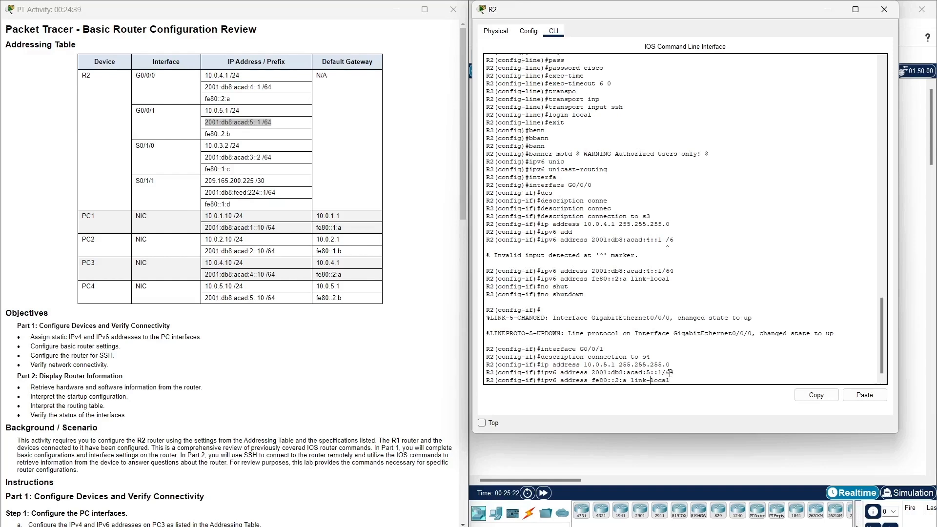
key("Left")
key("Left")
key("BackSpace")
key("BackSpace")
key("BackSpace")
key("BackSpace")
key("BackSpace")
key("BackSpace")
key("BackSpace")
key("BackSpace")
key("BackSpace")
left_click_drag(245, 135, 206, 137)
left_click(229, 143)
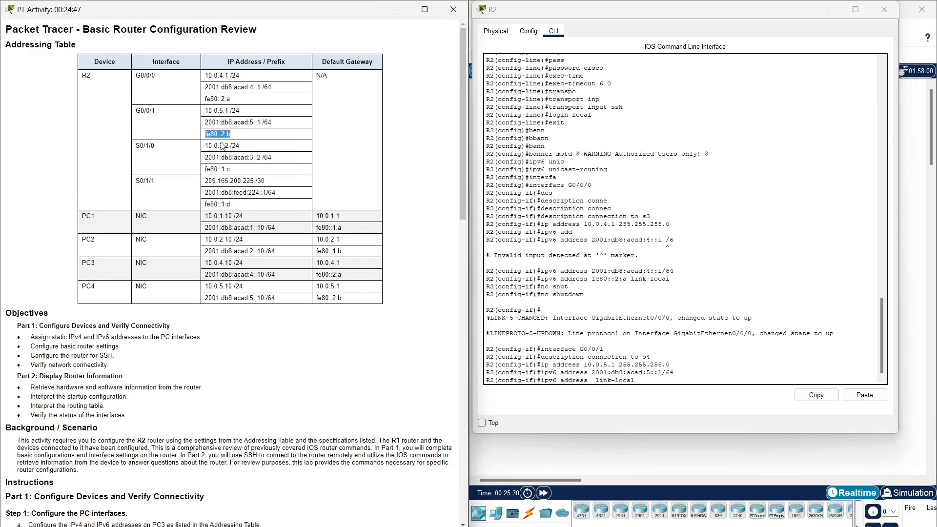
left_click(864, 394)
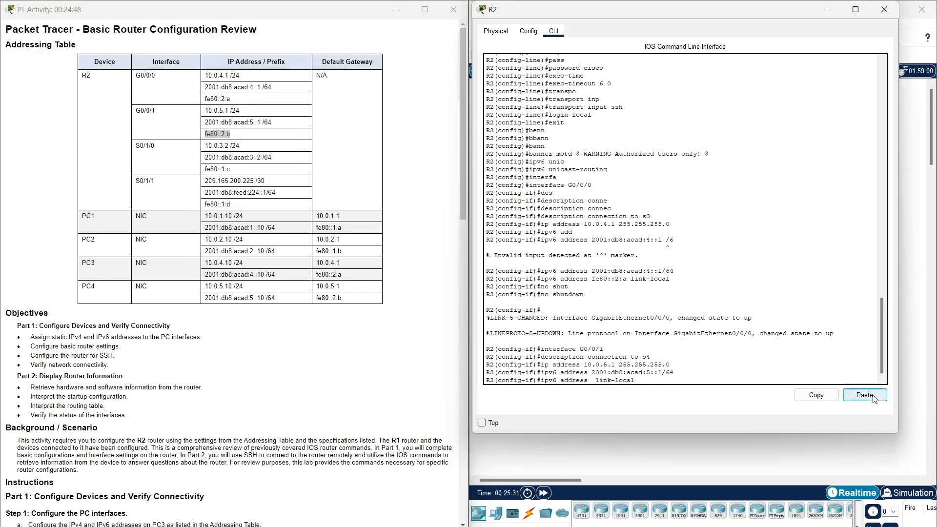
left_click(763, 367)
key("Return")
key("Up")
key("Up")
key("Up")
key("Up")
key("Up")
key("Up")
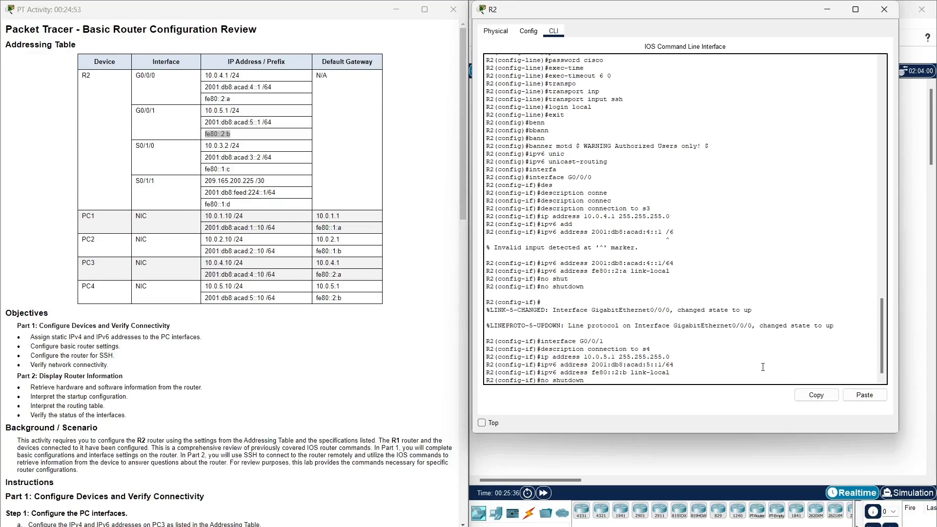
key("Return")
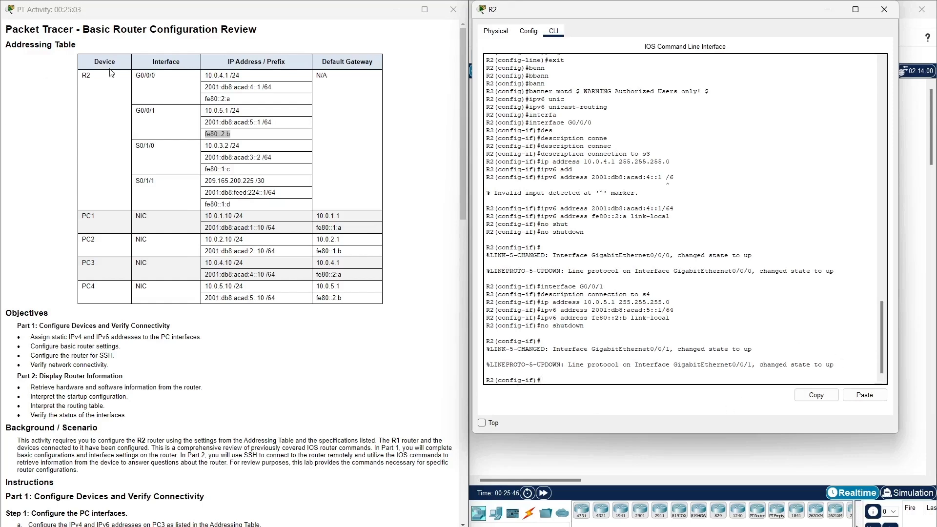
left_click_drag(156, 146, 136, 147)
Enter interface S0/1/0 and give it the description 'link to R1'.
right_click(145, 146)
left_click(180, 157)
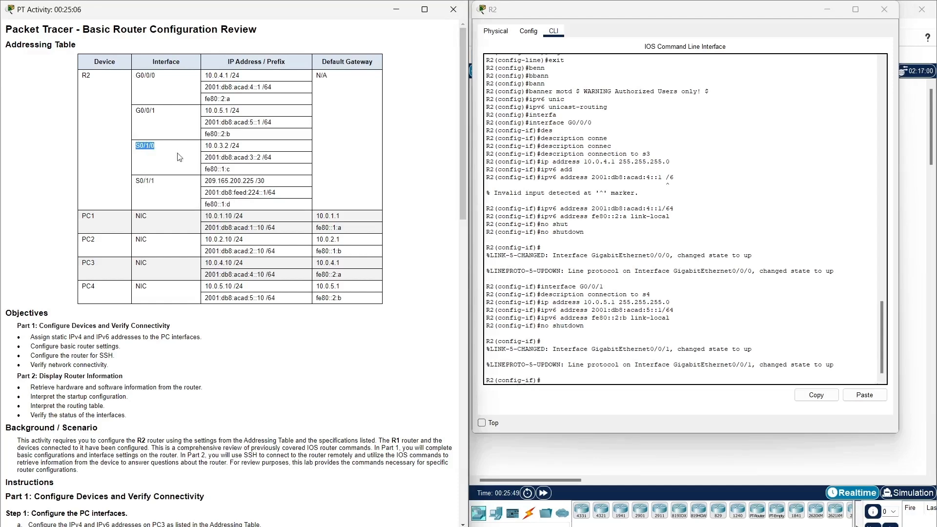
left_click(598, 383)
key("Up")
key("Up")
key("Up")
key("Up")
key("Up")
key("Up")
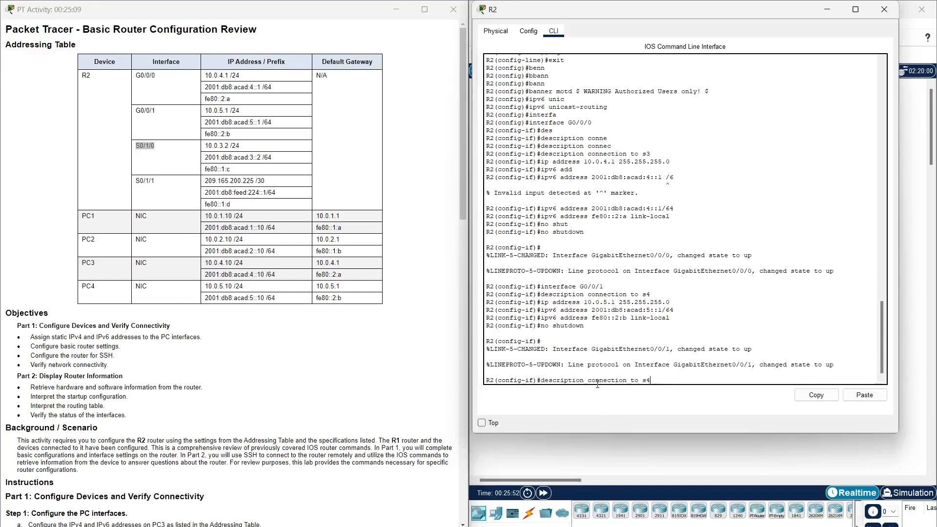
key("BackSpace")
key("BackSpace")
key("BackSpace")
key("BackSpace")
type("S0/1/0")
key("Return")
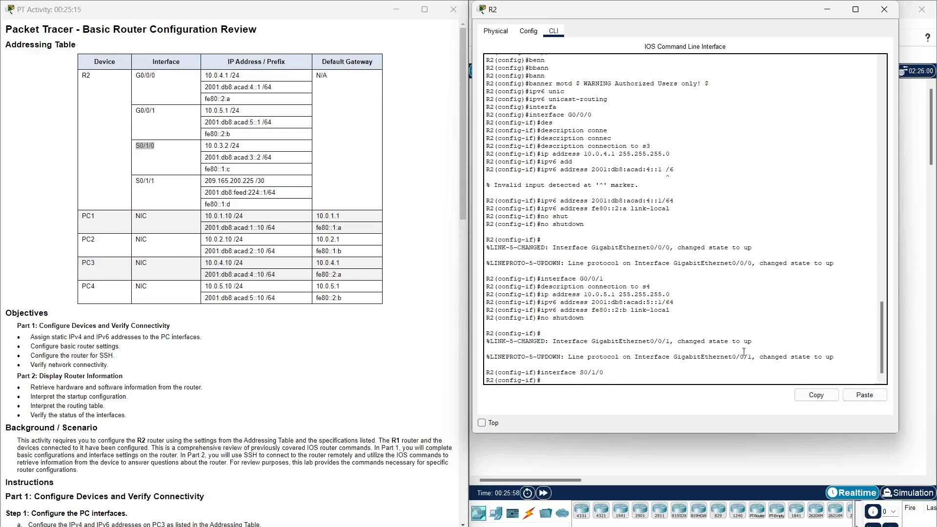
key("Up")
key("Up")
key("Up")
key("Up")
key("Up")
key("Up")
key("BackSpace")
key("BackSpace")
key("BackSpace")
key("BackSpace")
key("BackSpace")
key("BackSpace")
key("BackSpace")
type("nk to R1")
key("Return")
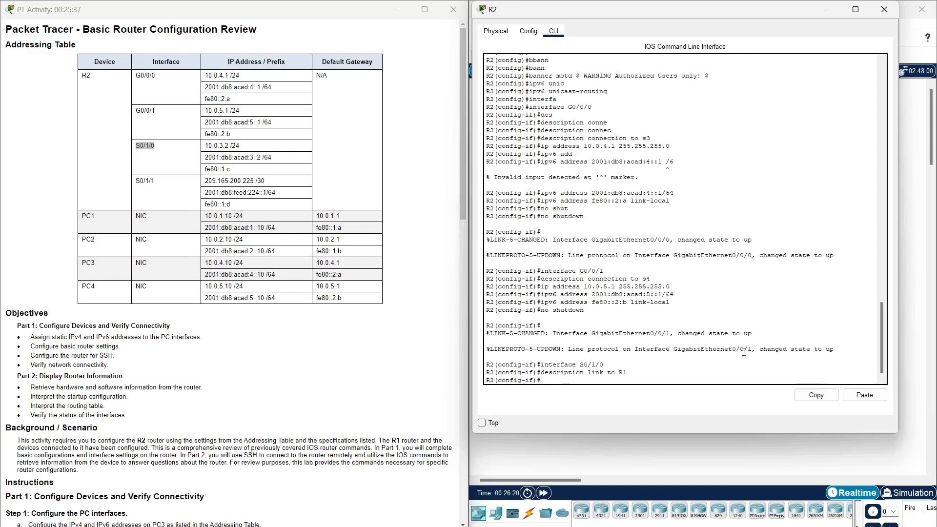
Assign S0/1/0 the IPv4 address 10.0.3.2 255.255.255.0.
key("Up")
key("Up")
key("Up")
key("Up")
key("Up")
key("Up")
key("BackSpace")
key("BackSpace")
key("BackSpace")
key("BackSpace")
key("BackSpace")
key("BackSpace")
key("BackSpace")
key("BackSpace")
key("BackSpace")
key("BackSpace")
key("BackSpace")
key("BackSpace")
key("BackSpace")
key("BackSpace")
key("BackSpace")
key("BackSpace")
key("BackSpace")
key("BackSpace")
key("BackSpace")
left_click(228, 146)
left_click_drag(229, 145, 205, 146)
right_click(214, 149)
left_click(225, 153)
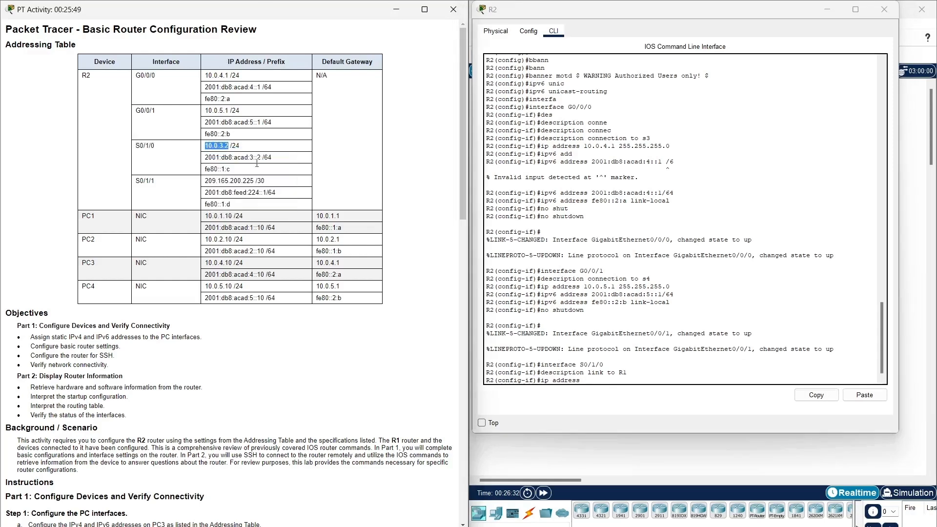
left_click(732, 406)
left_click(864, 395)
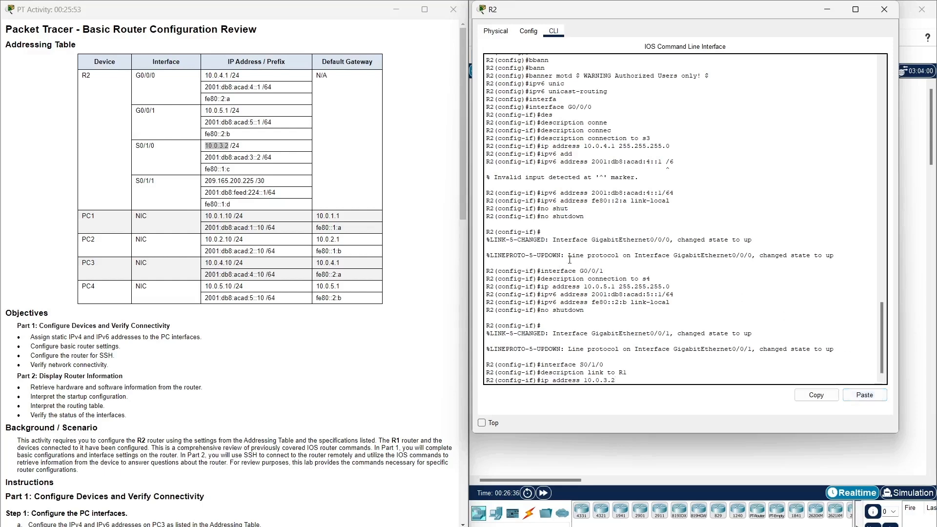
type("255.255.255.0")
key("Return")
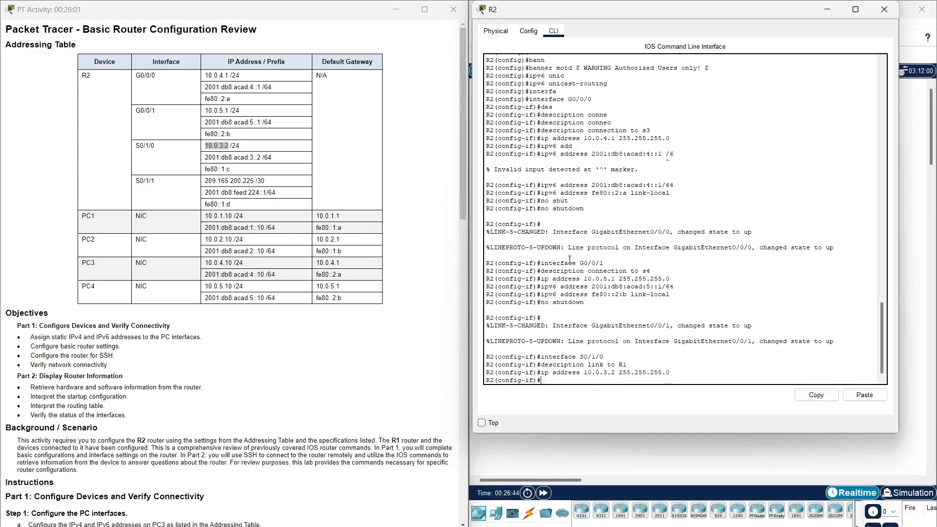
Assign S0/1/0 the IPv6 address 2001:db8:acad:3::2/64.
key("Up")
key("Up")
key("Up")
key("Up")
key("Up")
key("Up")
key("BackSpace")
key("BackSpace")
key("BackSpace")
key("BackSpace")
key("BackSpace")
key("BackSpace")
key("BackSpace")
key("BackSpace")
key("BackSpace")
key("BackSpace")
key("BackSpace")
key("BackSpace")
key("BackSpace")
key("BackSpace")
key("BackSpace")
key("BackSpace")
key("BackSpace")
key("BackSpace")
key("BackSpace")
key("BackSpace")
key("BackSpace")
left_click_drag(204, 157, 274, 167)
right_click(273, 166)
left_click(286, 165)
left_click(615, 390)
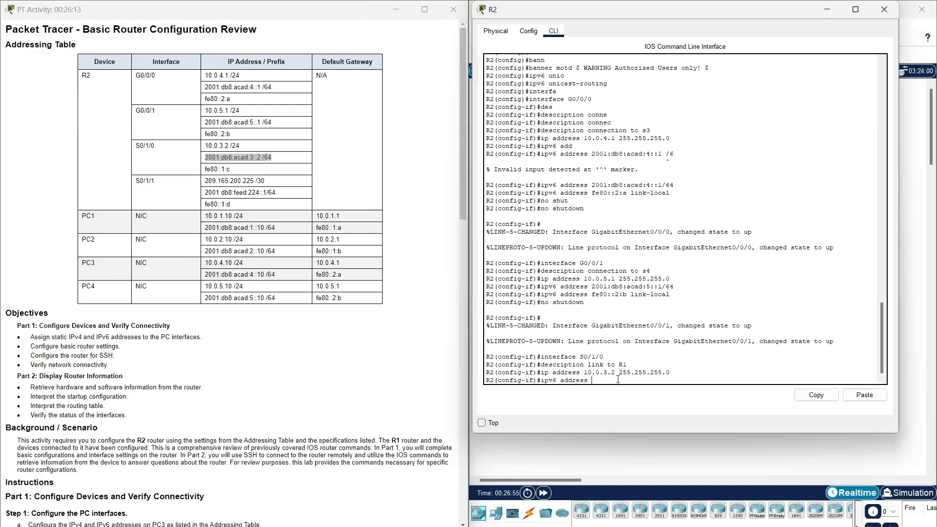
left_click(864, 395)
key("Left")
key("Left")
key("Left")
key("BackSpace")
key("Return")
Set S0/1/0's link-local address to fe80::1:c and enable it with no shutdown.
key("Up")
key("Up")
key("Up")
key("Up")
key("Up")
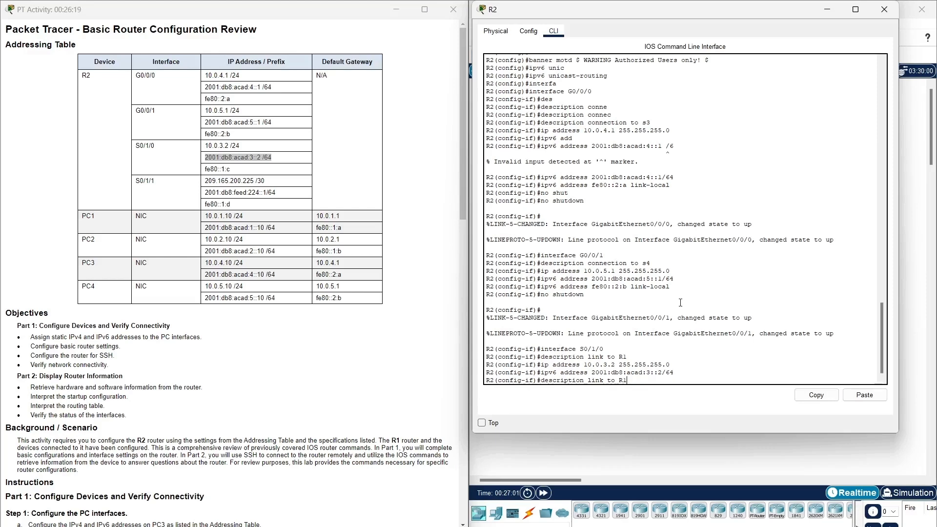
key("Up")
key("Up")
key("Up")
key("Up")
key("Up")
key("Down")
key("Down")
key("Down")
key("Down")
key("BackSpace")
key("BackSpace")
key("BackSpace")
key("BackSpace")
key("BackSpace")
key("BackSpace")
key("BackSpace")
key("BackSpace")
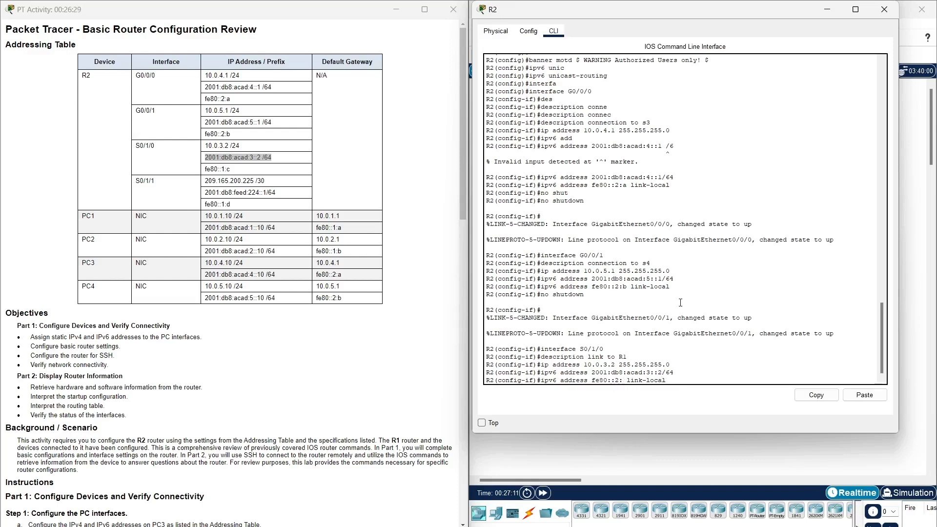
key("BackSpace")
left_click_drag(240, 171, 205, 171)
right_click(214, 172)
left_click(229, 227)
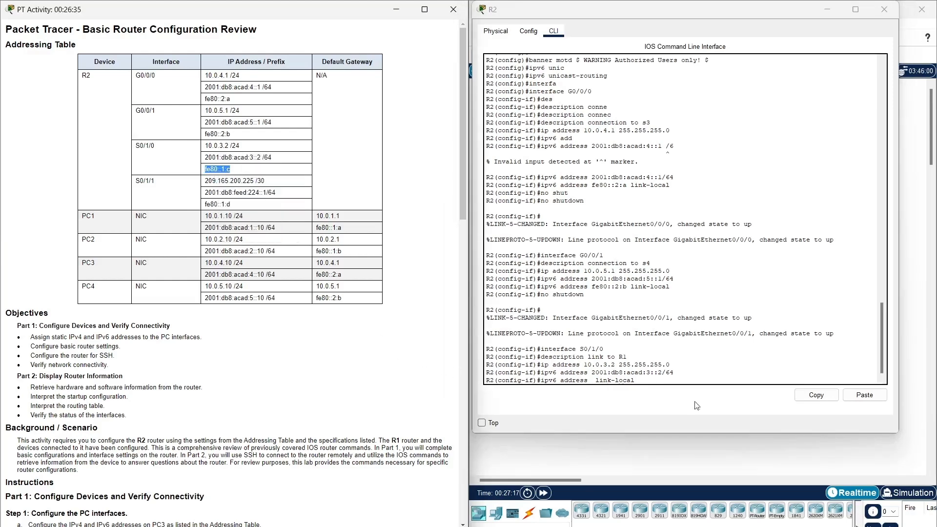
left_click(865, 395)
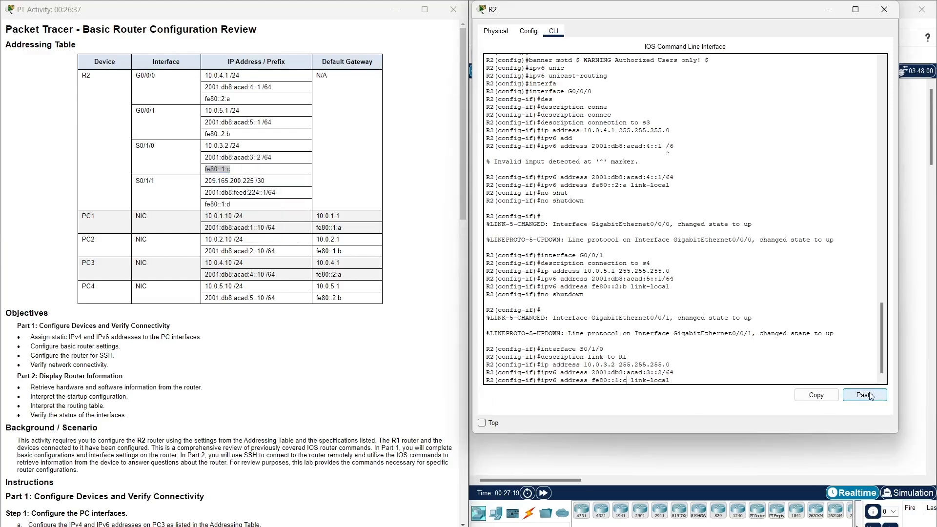
key("Return")
key("Up")
key("Up")
key("Up")
key("Up")
key("Up")
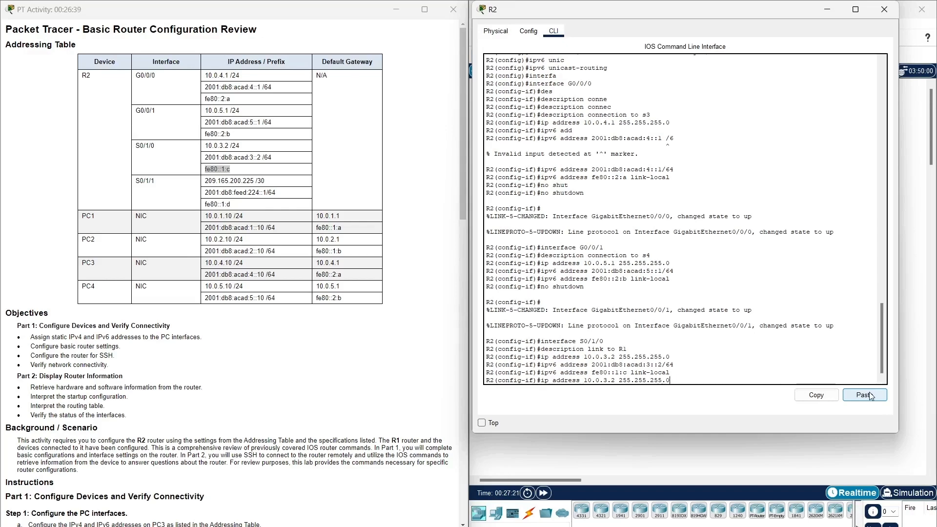
key("Up")
key("Return")
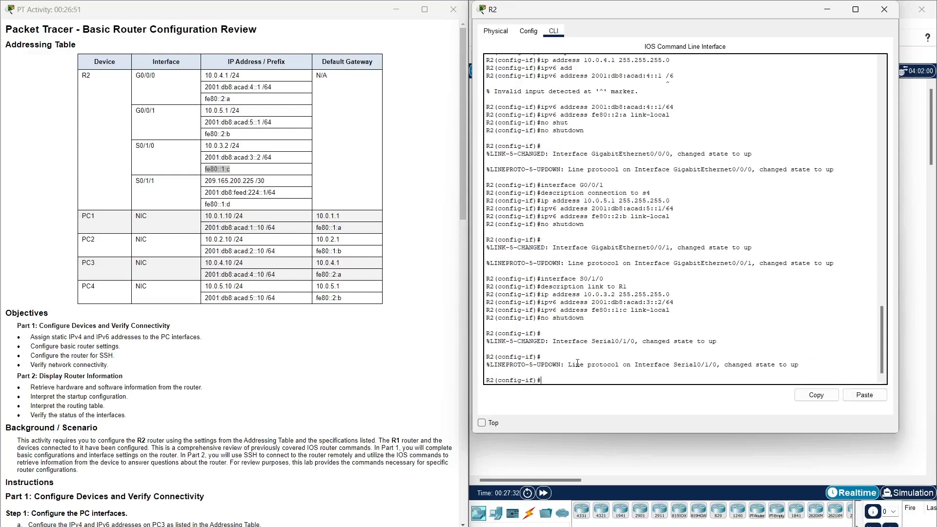
Enter interface S0/1/1 and copy its address 209.165.200.225 from the addressing table.
key("Up")
key("Up")
key("Up")
key("Up")
key("Up")
key("Up")
key("Return")
key("Up")
key("Up")
key("Up")
key("Up")
key("Up")
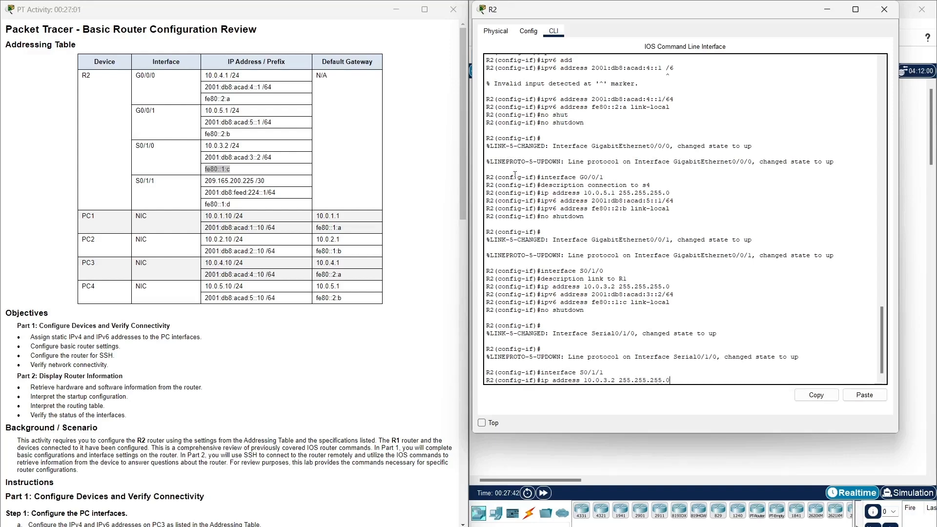
key("BackSpace")
key("BackSpace")
key("BackSpace")
key("BackSpace")
key("BackSpace")
key("BackSpace")
key("BackSpace")
key("BackSpace")
key("BackSpace")
key("BackSpace")
key("BackSpace")
key("BackSpace")
key("BackSpace")
key("BackSpace")
key("BackSpace")
key("BackSpace")
key("BackSpace")
key("BackSpace")
key("BackSpace")
key("BackSpace")
left_click(252, 181)
left_click_drag(255, 181, 200, 184)
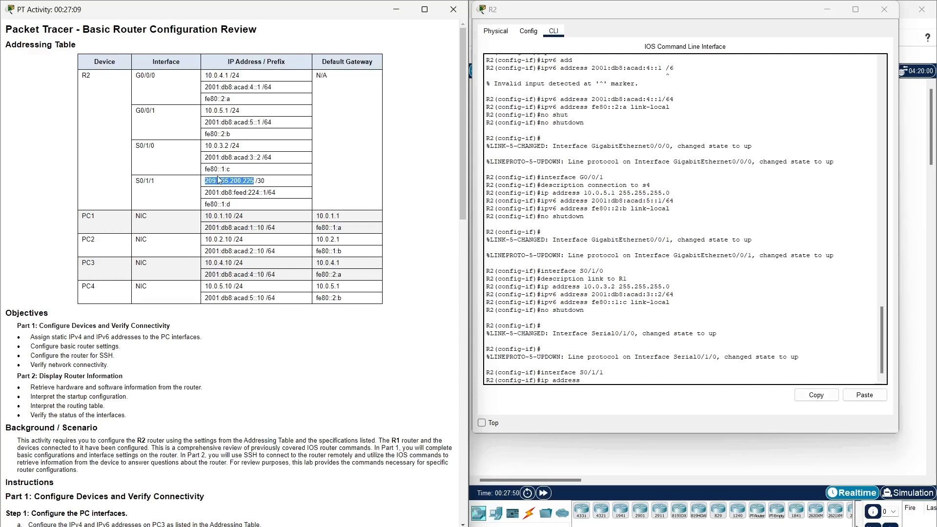
right_click(218, 179)
left_click(236, 183)
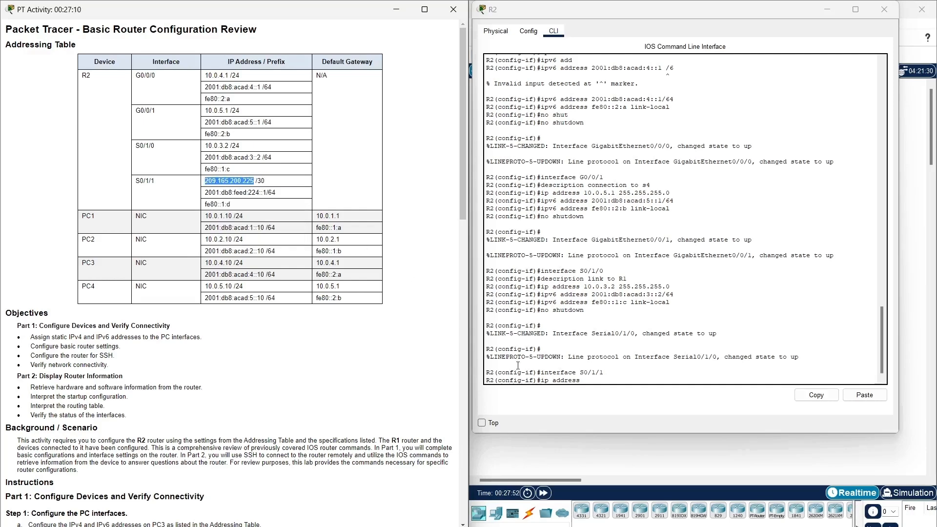
left_click(606, 389)
left_click(864, 395)
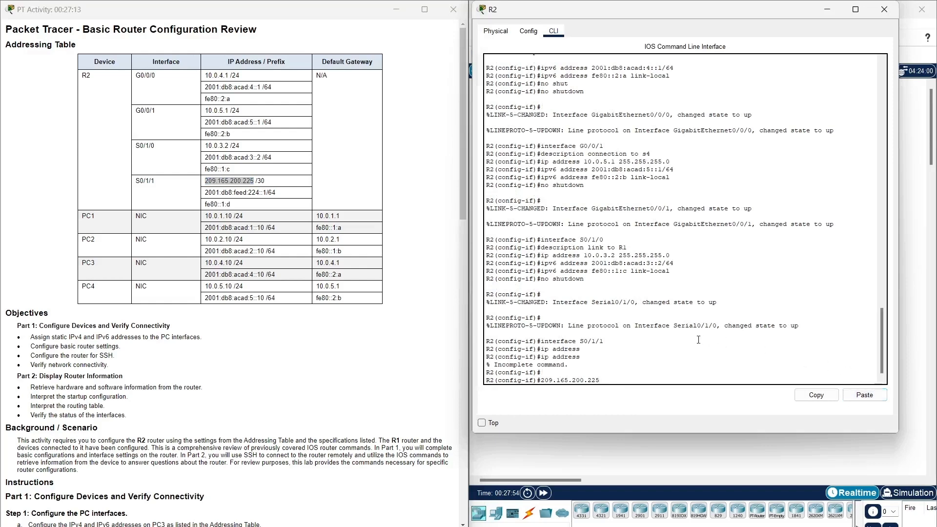
Assign S0/1/1 the IPv4 address 209.165.200.225 255.255.255.252.
key("Up")
left_click(235, 182)
left_click_drag(254, 181, 204, 181)
right_click(210, 181)
left_click(237, 203)
left_click(596, 381)
left_click(864, 395)
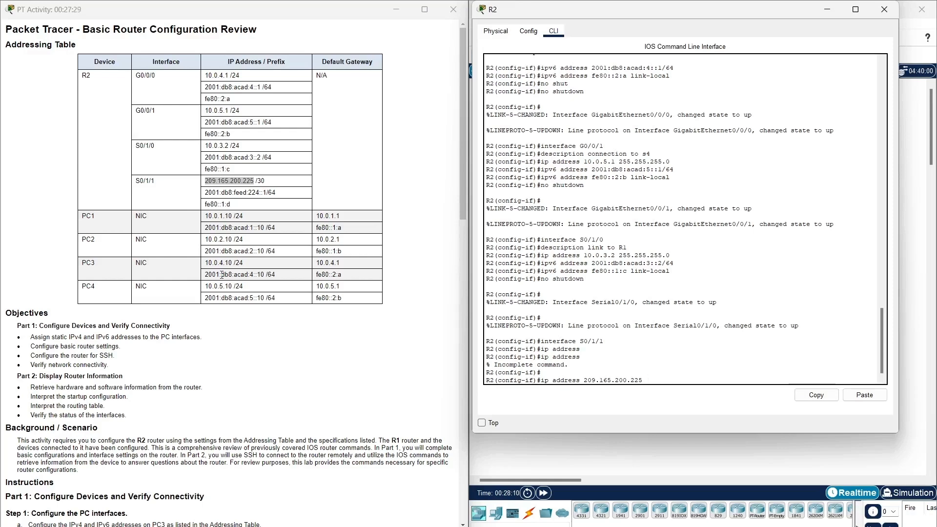
type("255.255.255.252")
key("Return")
Assign S0/1/1 the IPv6 address 2001:db8:feed:224::1/64.
key("Up")
key("Up")
key("Up")
key("Up")
key("Up")
key("Up")
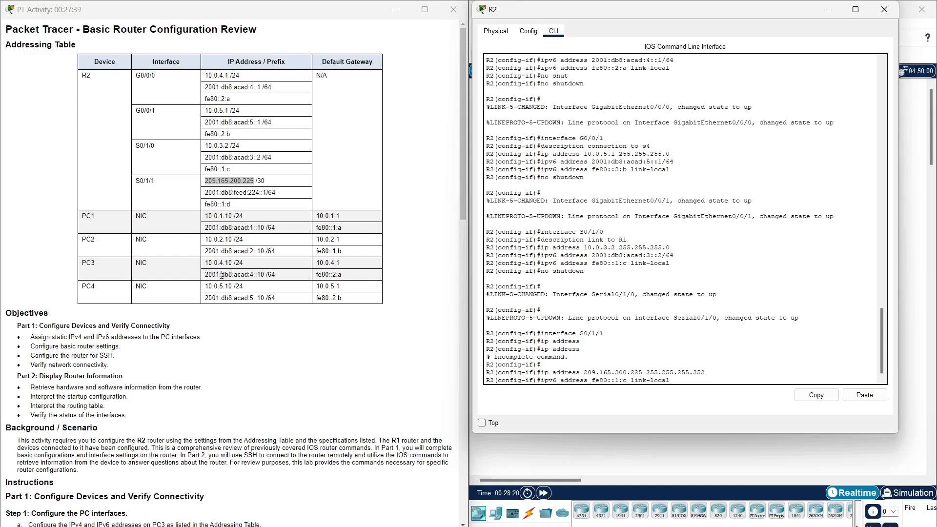
key("Up")
key("BackSpace")
key("BackSpace")
key("BackSpace")
key("BackSpace")
key("BackSpace")
key("BackSpace")
key("BackSpace")
key("BackSpace")
key("BackSpace")
key("BackSpace")
key("BackSpace")
key("BackSpace")
key("BackSpace")
key("BackSpace")
key("BackSpace")
key("BackSpace")
key("BackSpace")
key("BackSpace")
key("BackSpace")
left_click_drag(205, 193, 295, 200)
right_click(278, 198)
left_click(279, 198)
left_click(812, 408)
left_click(864, 395)
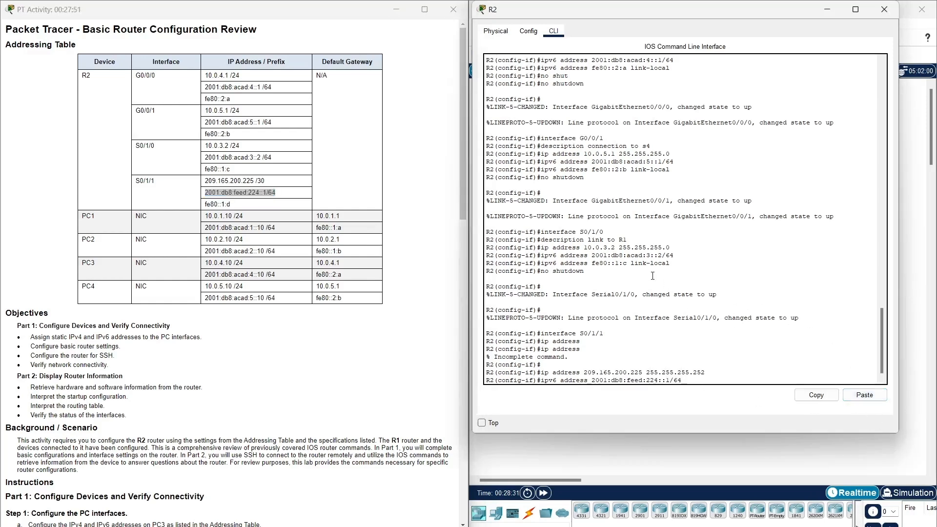
key("Return")
Set S0/1/1's link-local address to fe80::1:d and enable it with no shutdown.
key("Up")
key("Up")
key("Up")
key("Up")
key("Up")
key("Up")
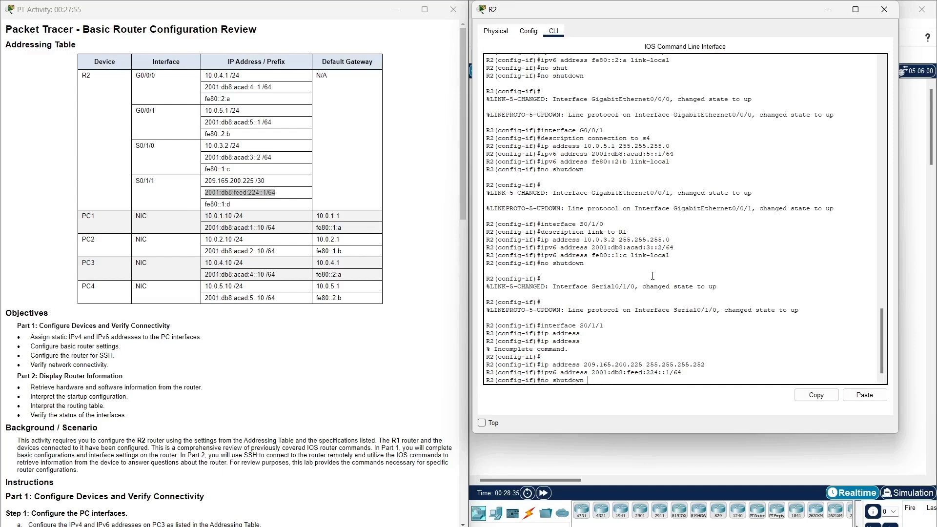
key("Up")
key("BackSpace")
key("BackSpace")
key("BackSpace")
key("BackSpace")
key("BackSpace")
key("BackSpace")
key("BackSpace")
key("BackSpace")
key("BackSpace")
left_click_drag(245, 204, 205, 208)
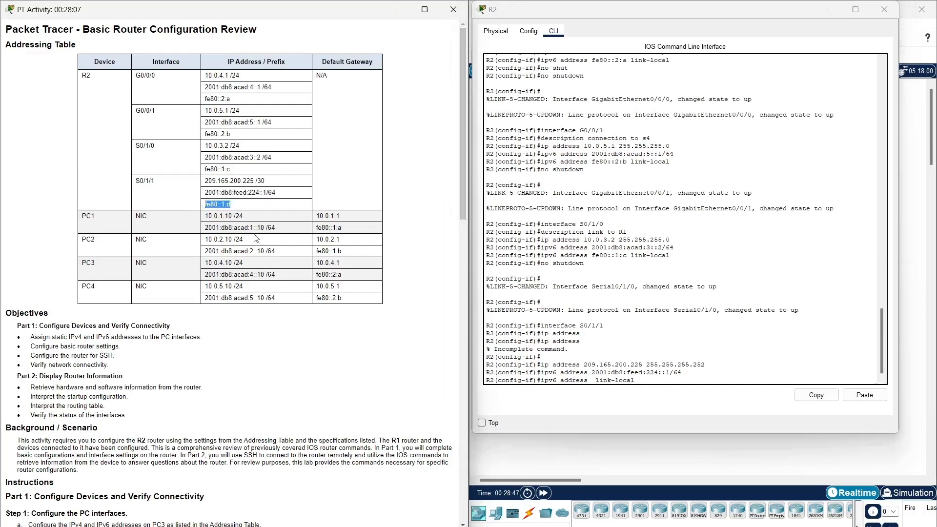
left_click(865, 395)
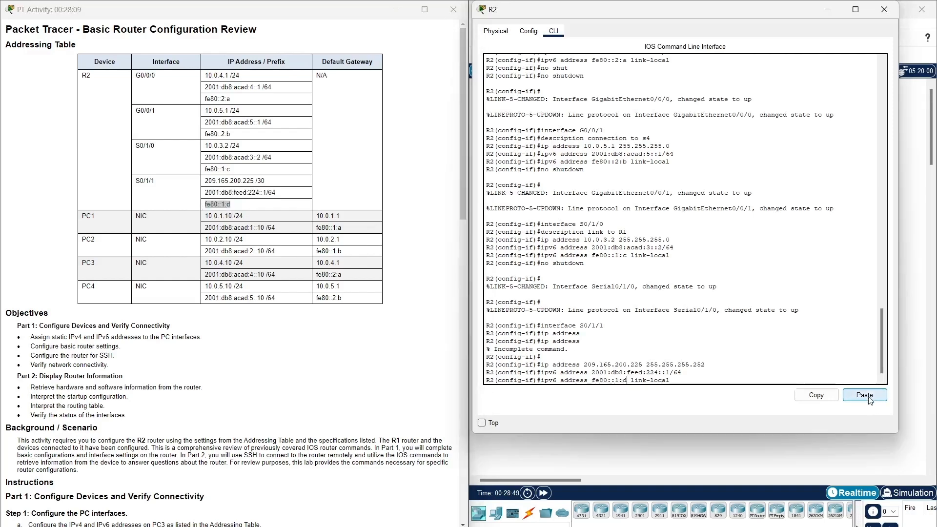
key("Return")
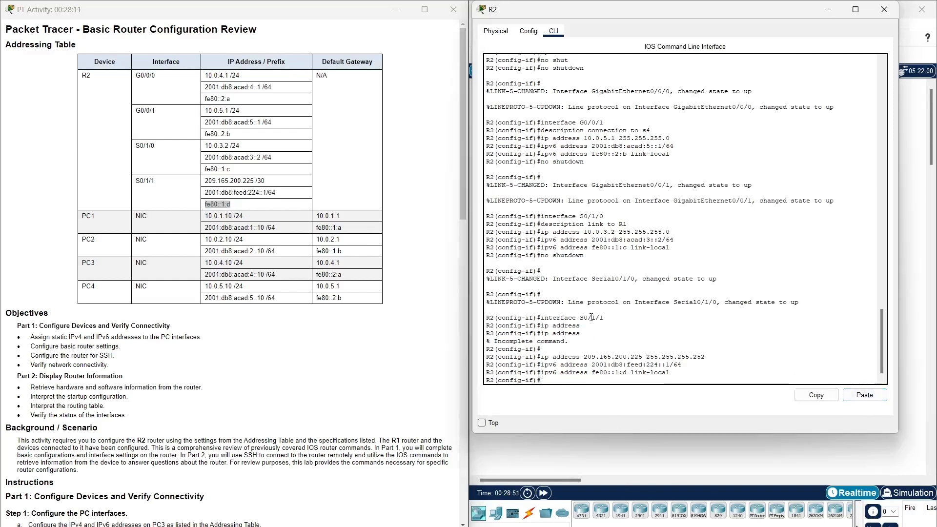
key("Up")
key("Up")
key("Up")
key("Up")
key("Down")
key("Return")
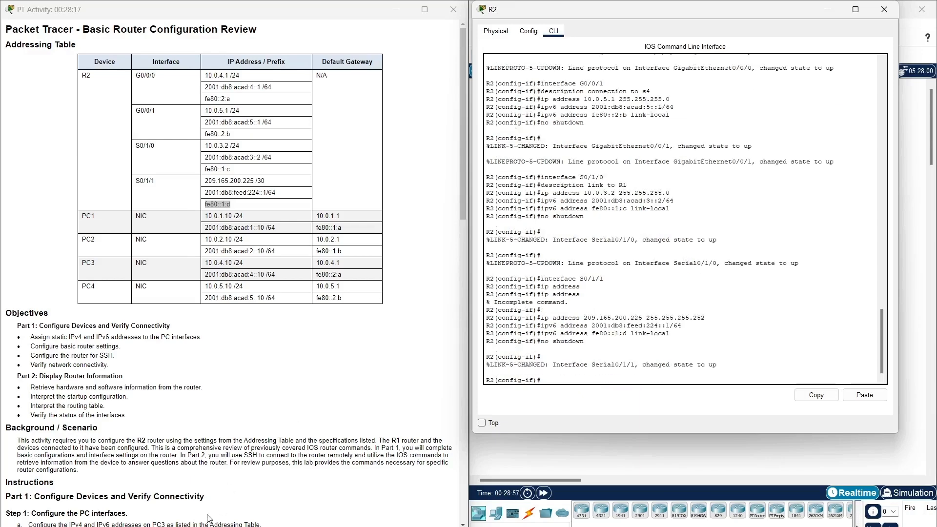
Leave configuration mode and run copy running-config startup-config, accepting the default filename.
scroll(202, 443, "down", 5)
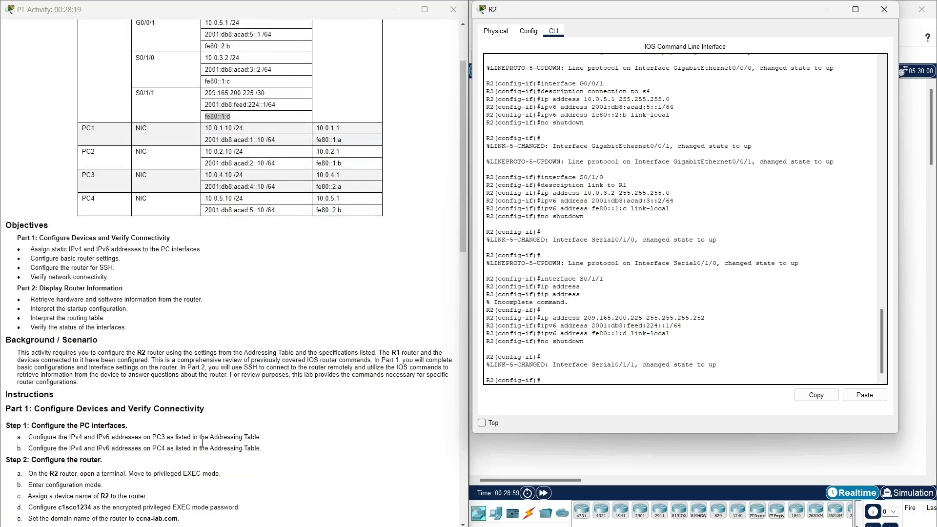
scroll(202, 442, "down", 4)
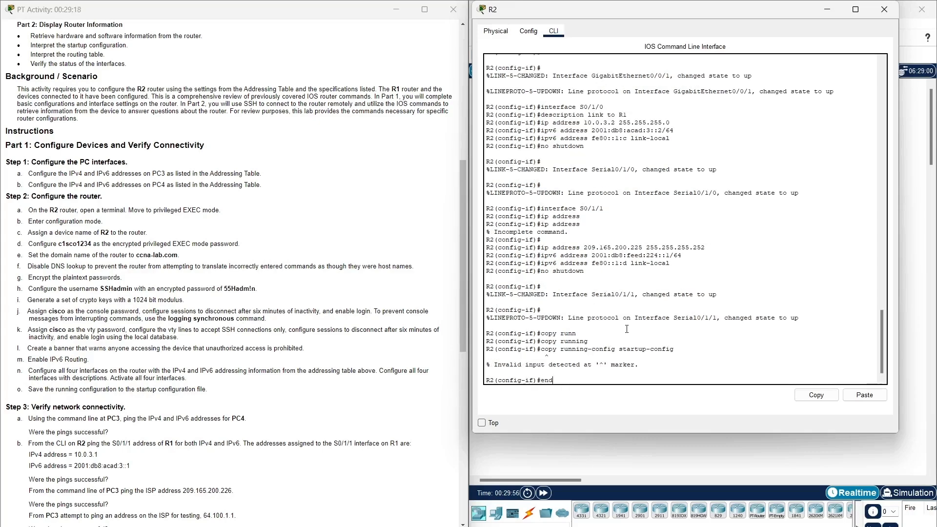
key("Return")
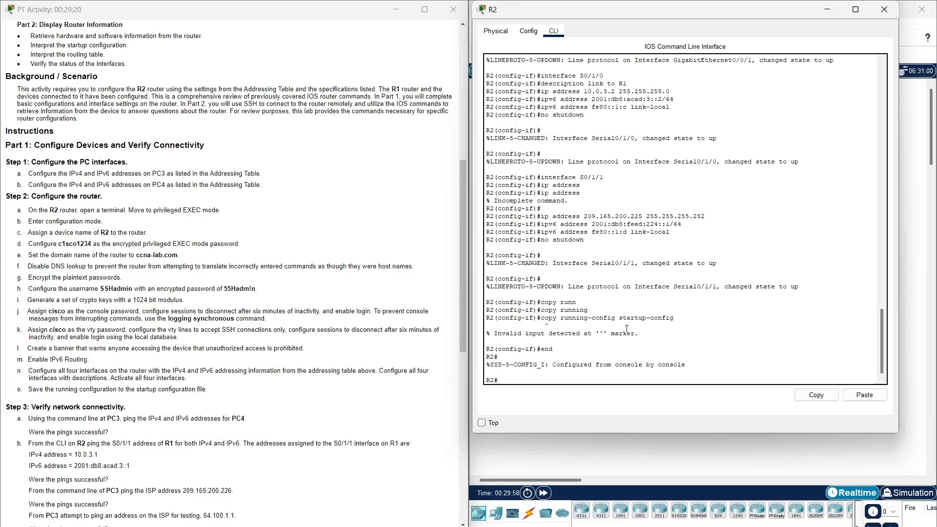
type("copy runn")
key("Tab")
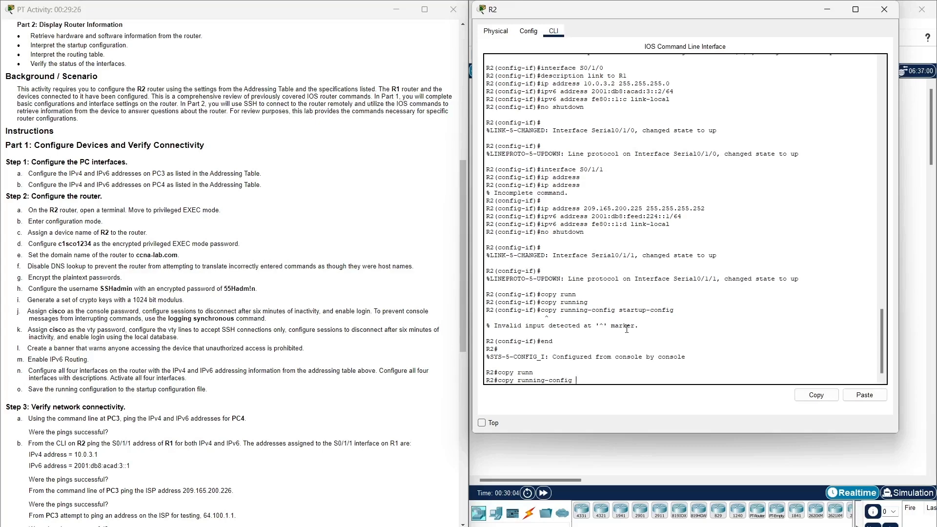
type("start")
key("Tab")
key("Return")
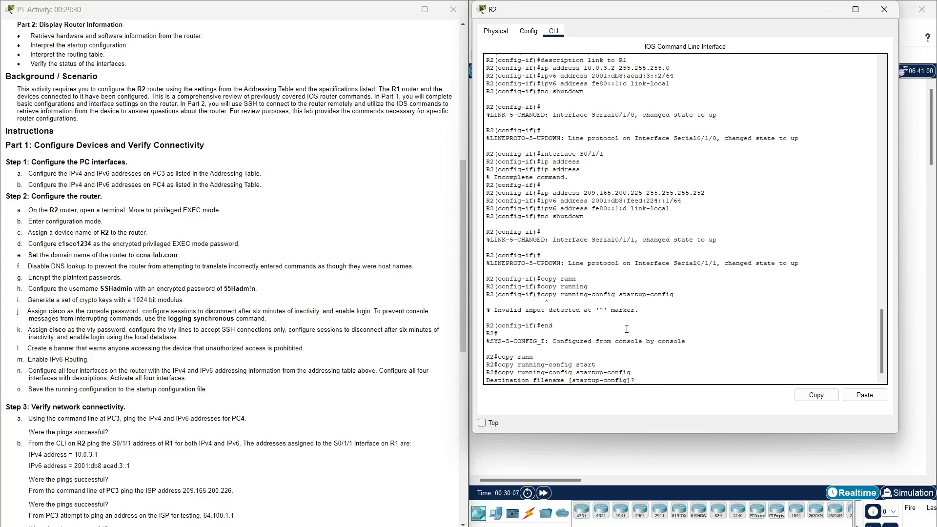
key("Return")
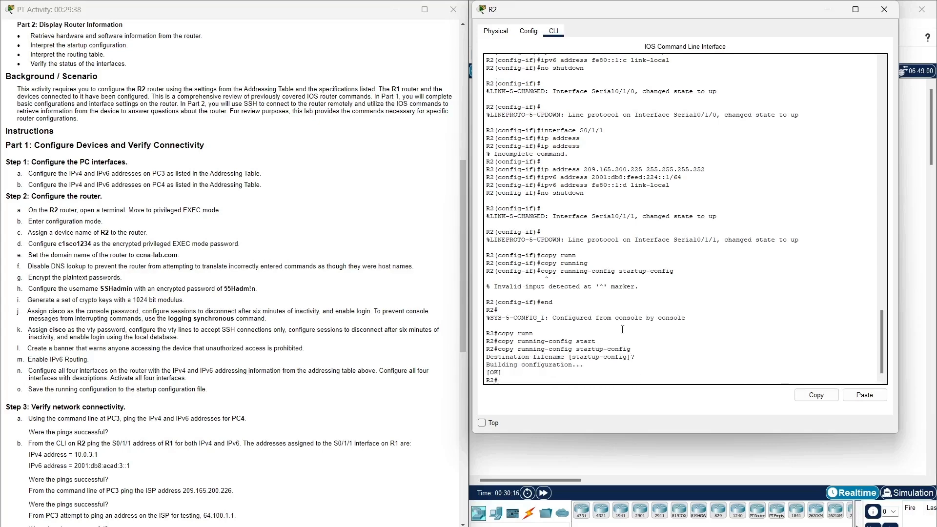
scroll(100, 408, "down", 5)
scroll(100, 408, "down", 2)
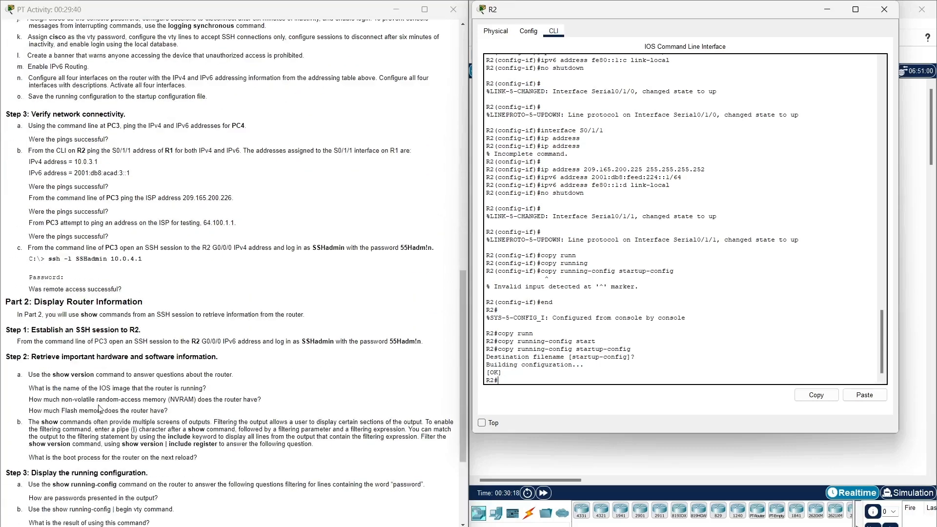
Close the R2 console and enable 'Always Show Port Labels in Logical Workspace' in Preferences.
left_click(884, 9)
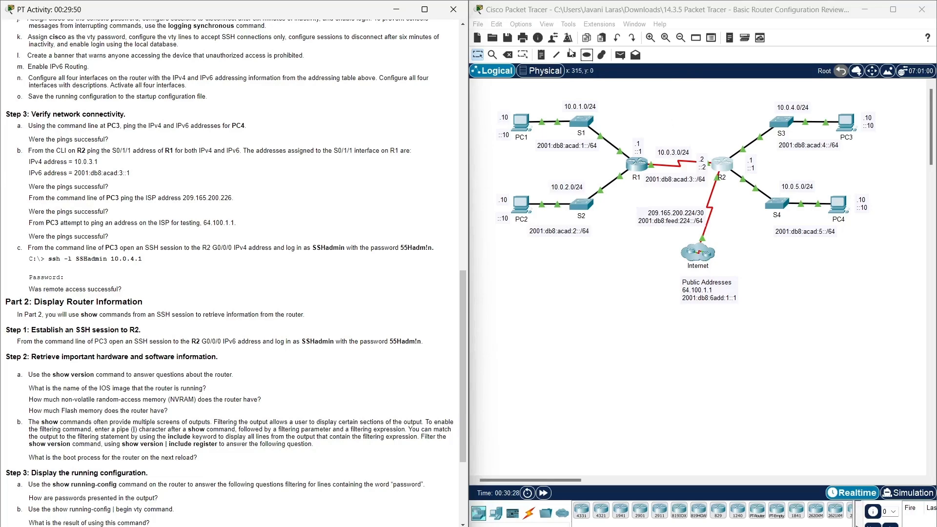
left_click(526, 26)
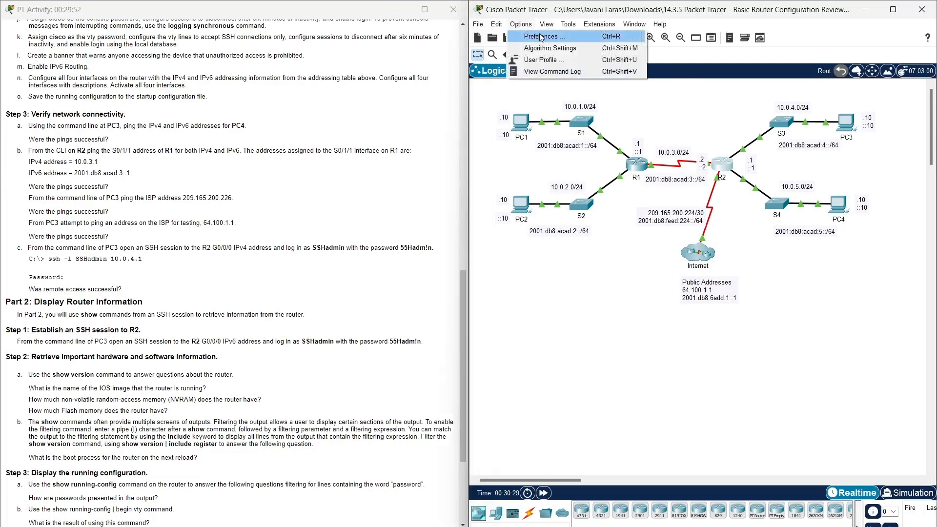
left_click(540, 37)
left_click(254, 165)
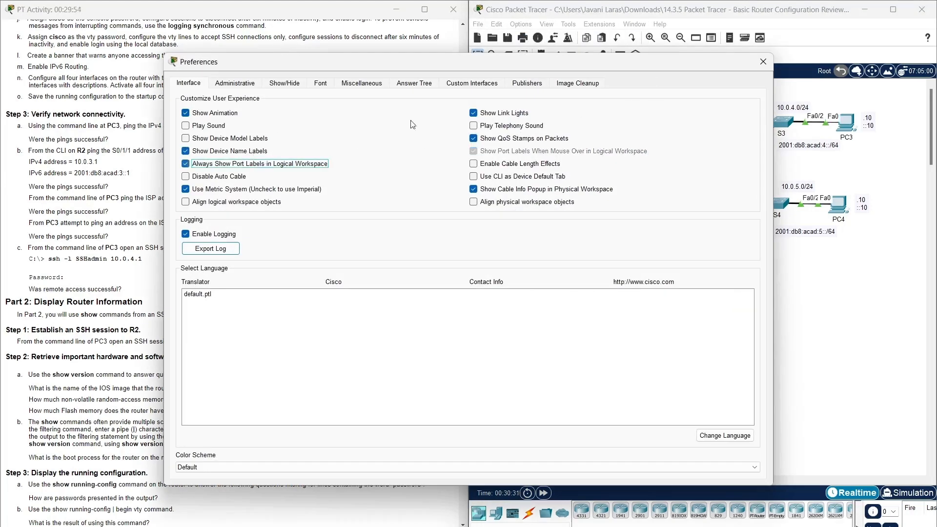
left_click(757, 61)
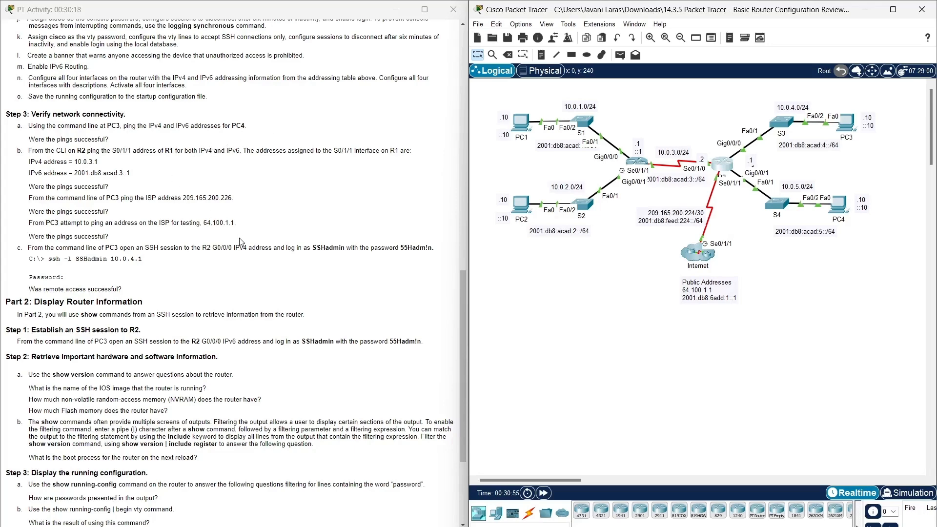
Ping PC4 at 10.0.5.10 from PC3's command prompt (all requests time out), then close PC3.
scroll(239, 241, "up", 10)
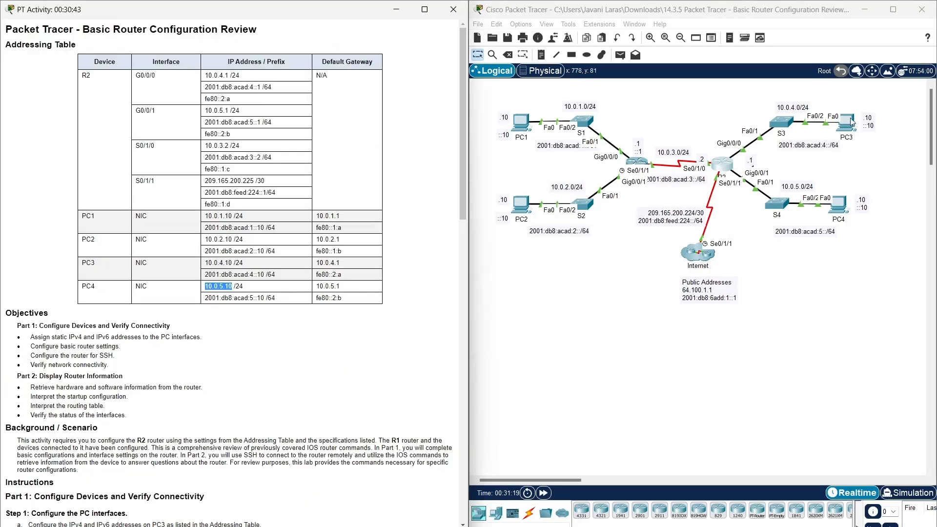
left_click(850, 122)
left_click_drag(672, 129, 738, 38)
left_click(696, 101)
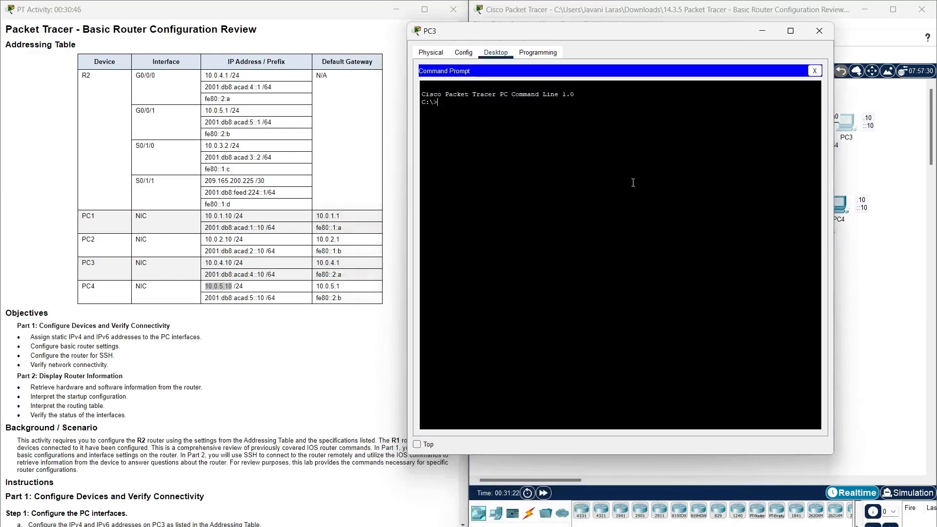
type("ping")
right_click(463, 142)
left_click(488, 157)
key("Return")
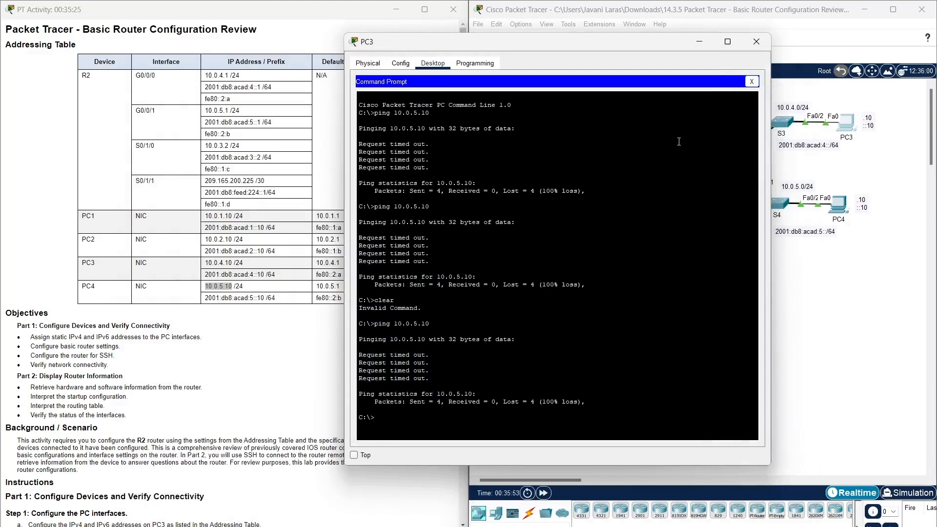
left_click(764, 40)
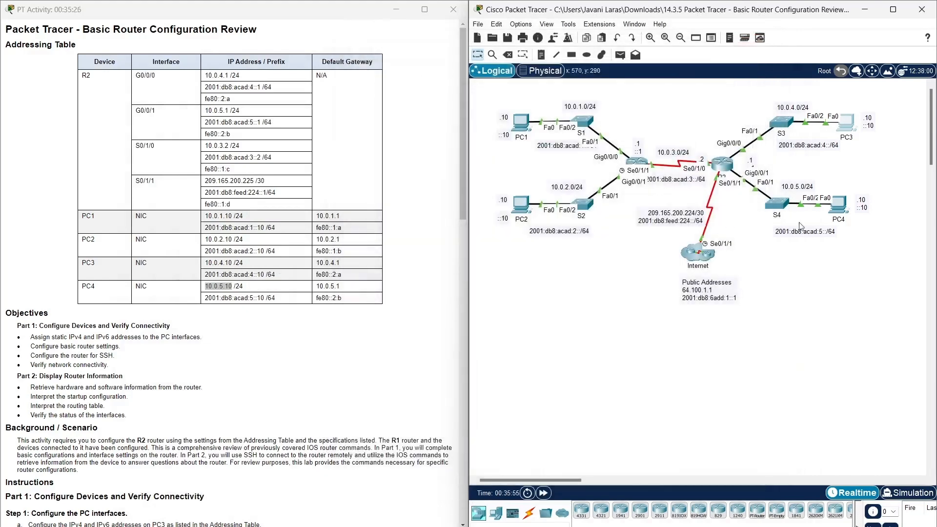
In PC4's IP Configuration, enter 10.0.5.10 as the IPv4 address.
left_click(833, 212)
left_click_drag(517, 135, 518, 76)
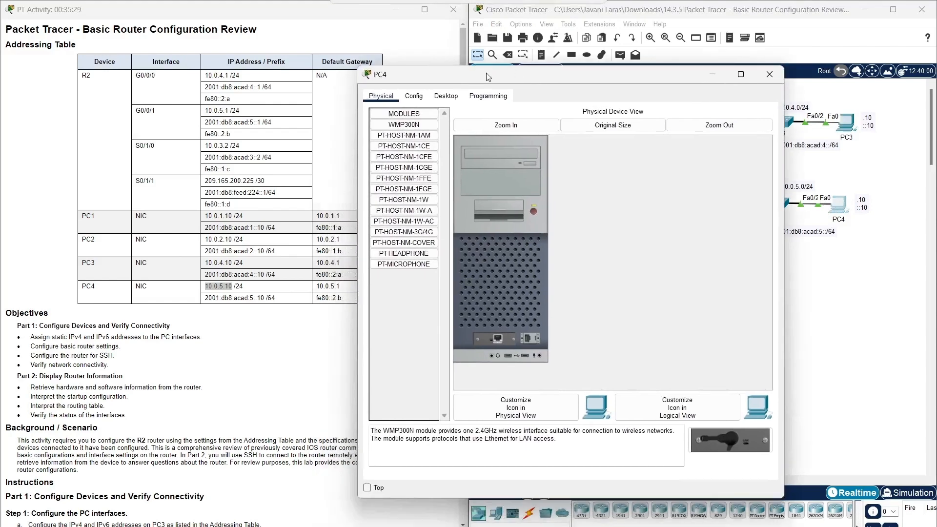
left_click(446, 96)
left_click(414, 139)
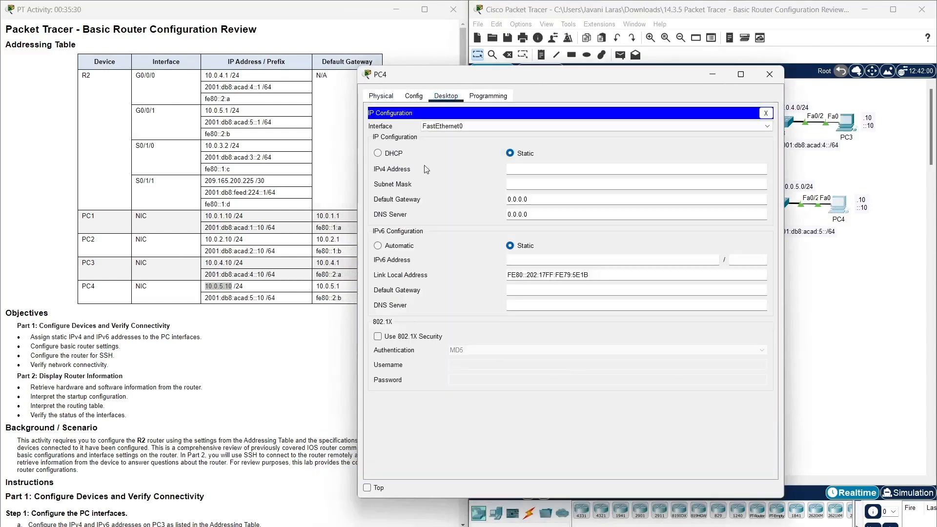
left_click(516, 169)
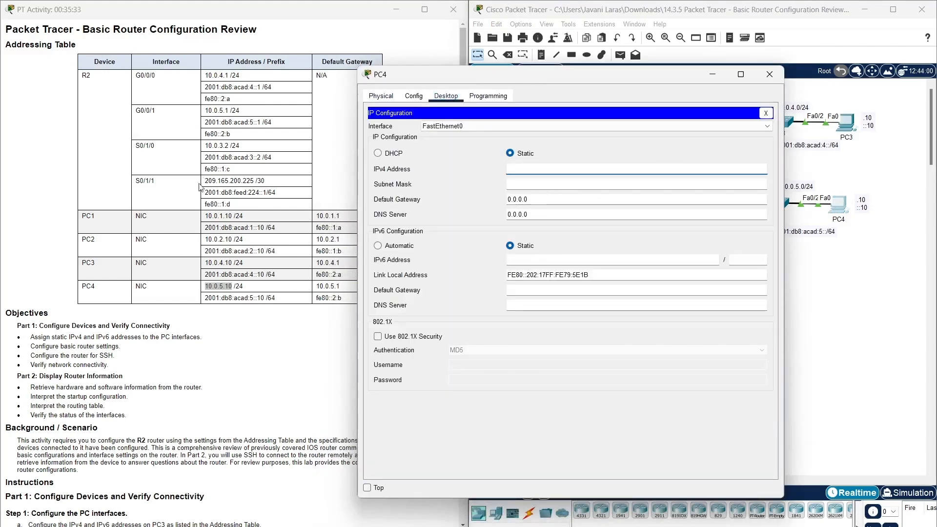
left_click(227, 286)
mouse_move(228, 286)
left_mouse_down()
mouse_move(204, 287)
mouse_move(214, 284)
left_mouse_up()
right_click(214, 285)
left_click(247, 331)
left_click(531, 170)
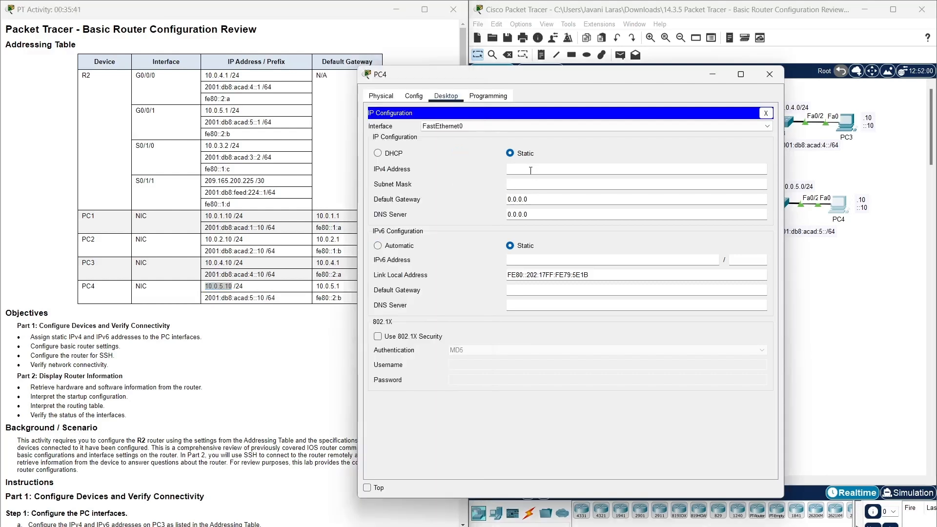
right_click(532, 171)
left_click(552, 230)
Give PC4 the IPv6 address 2001:db8:acad:5::10 with prefix length 64.
left_click(261, 308)
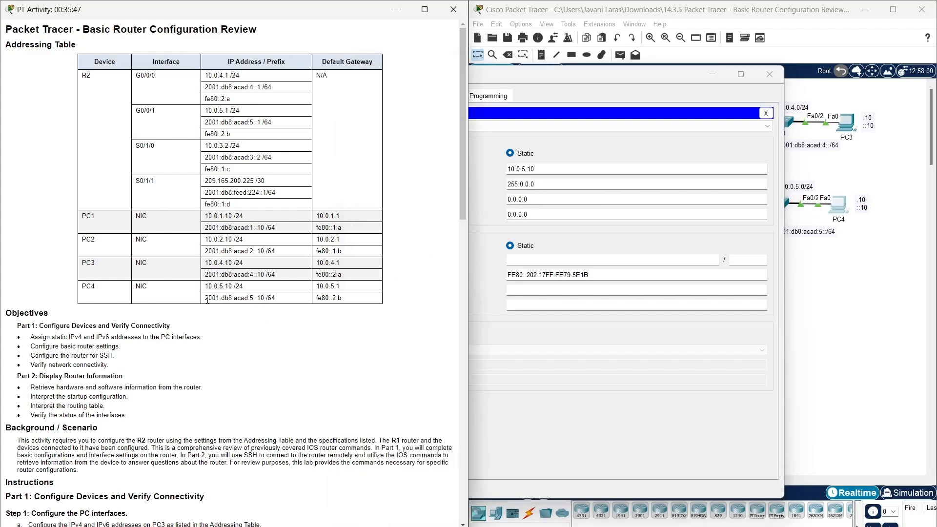
left_click_drag(205, 299, 274, 299)
right_click(268, 302)
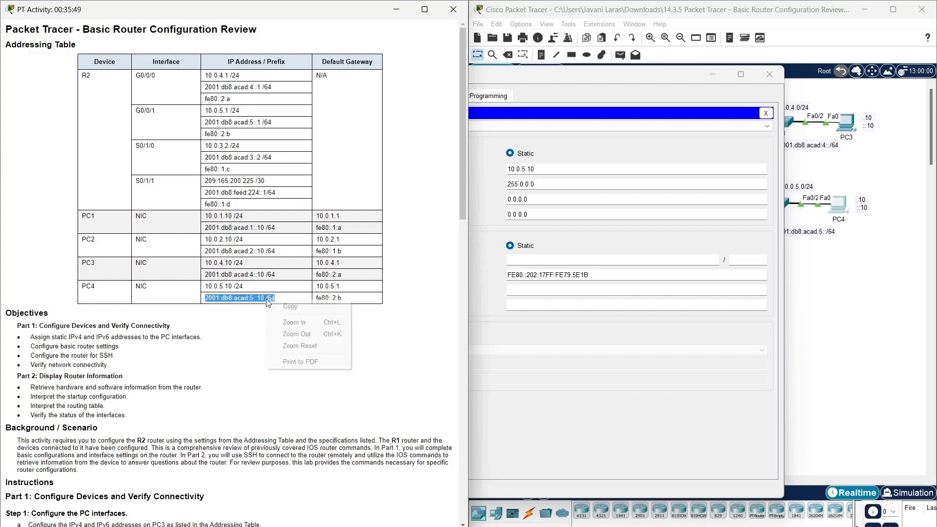
left_click(290, 306)
left_click(566, 259)
key("ctrl+v")
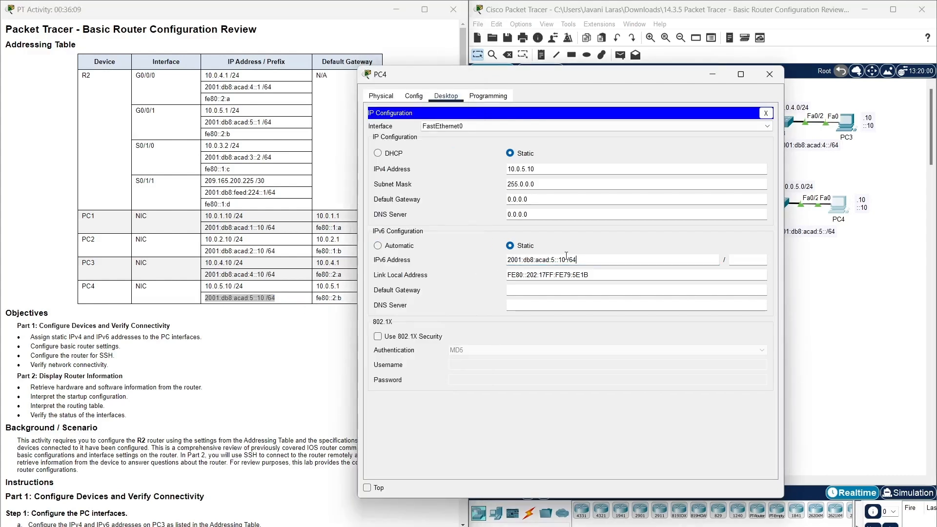
key("BackSpace")
key("BackSpace")
key("BackSpace")
key("BackSpace")
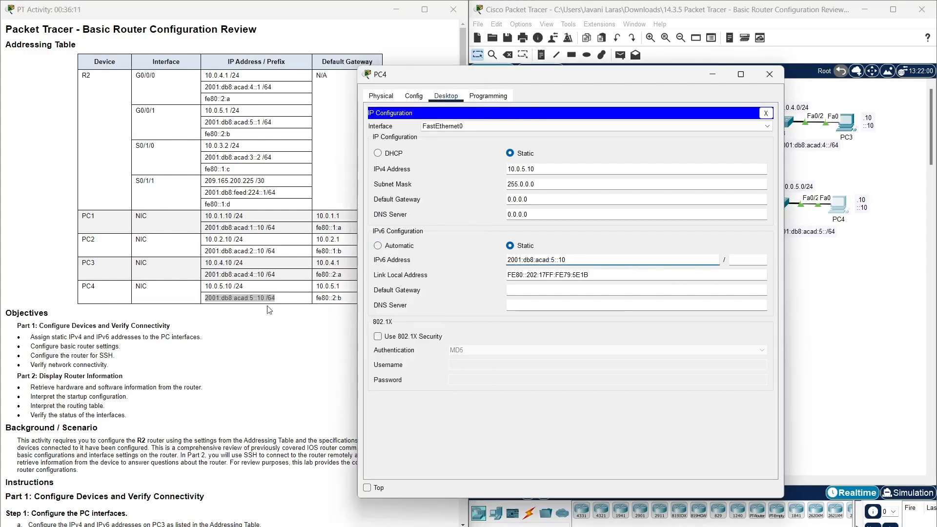
left_click(282, 295)
double_click(271, 298)
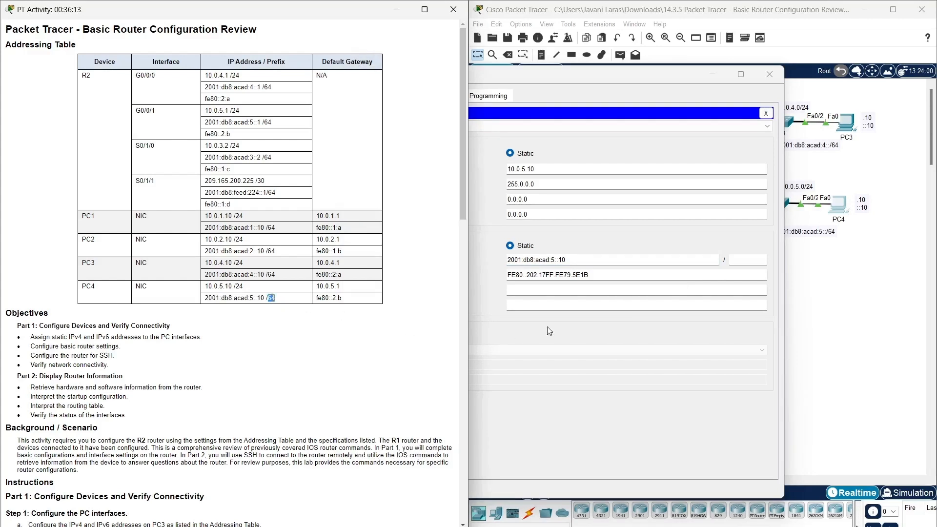
left_click(742, 259)
key("ctrl+v")
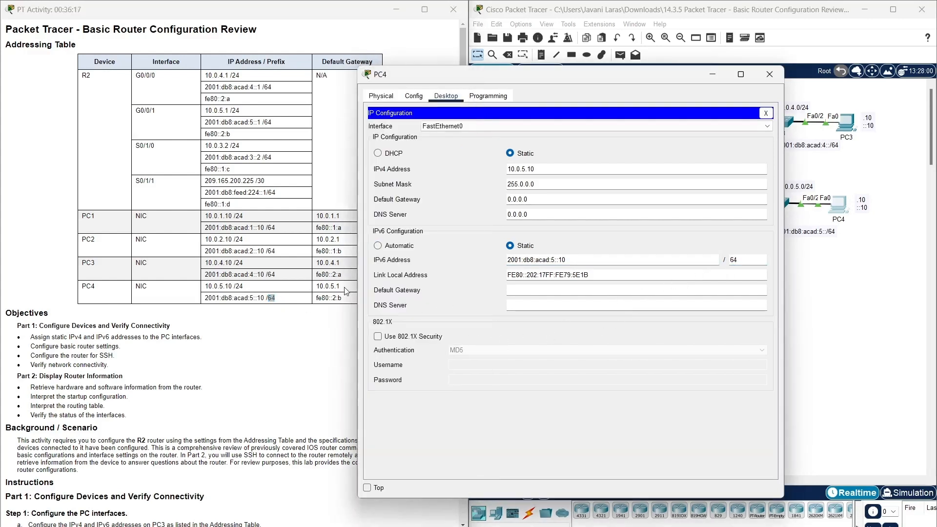
Set PC4's gateways to 10.0.5.1 (IPv4) and fe80::2:b (IPv6), then close the settings.
double_click(328, 286)
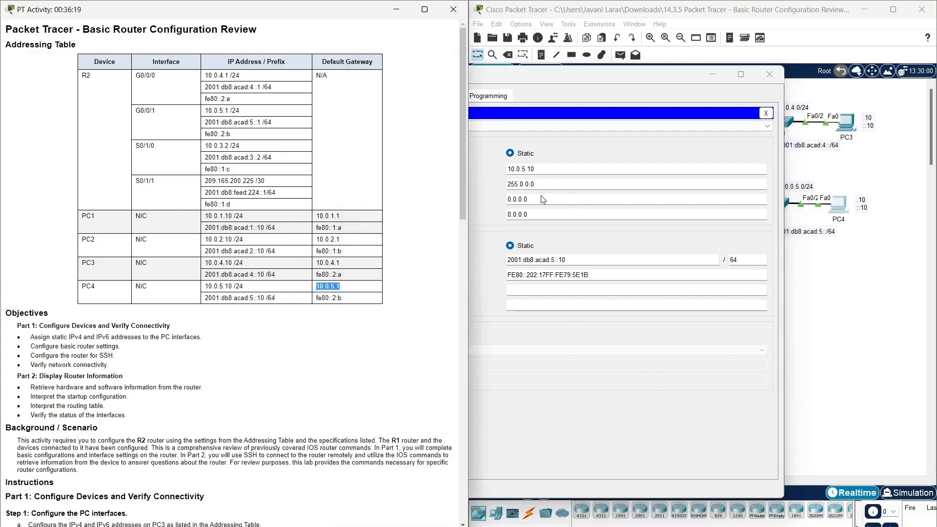
left_click(540, 199)
left_click_drag(540, 199, 496, 194)
key("ctrl+v")
left_click_drag(551, 202, 506, 204)
key("BackSpace")
left_click_drag(353, 298, 320, 301)
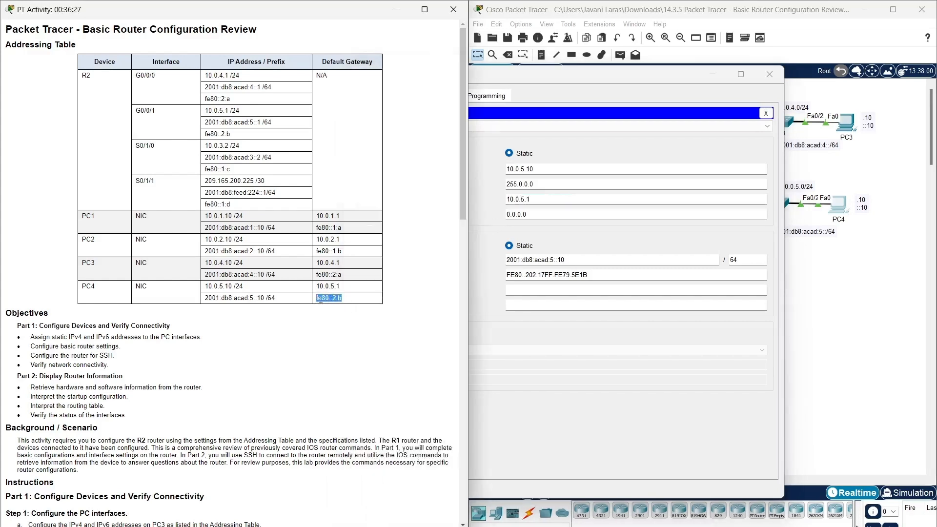
left_click(538, 290)
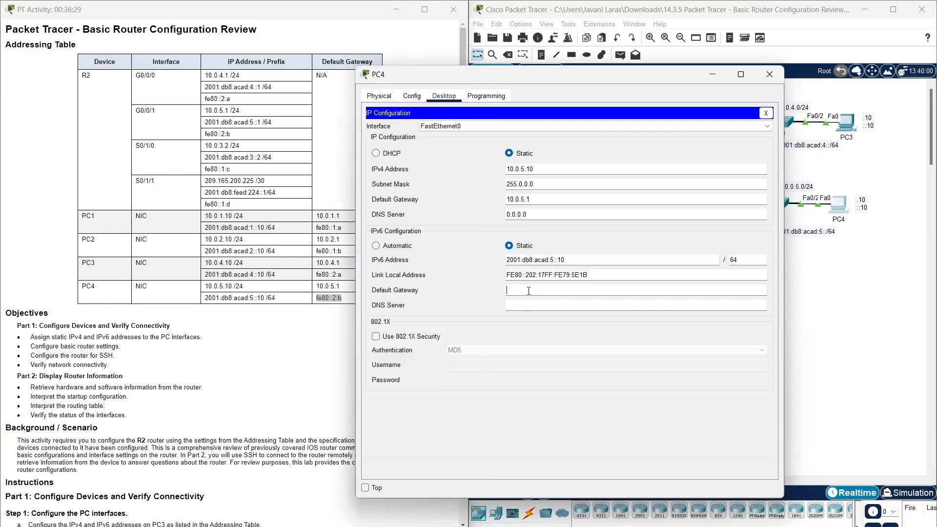
key("ctrl+v")
left_click(766, 113)
Close PC4 and re-run the ping to 10.0.5.10 from PC3, getting 3 of 4 replies.
left_click(775, 82)
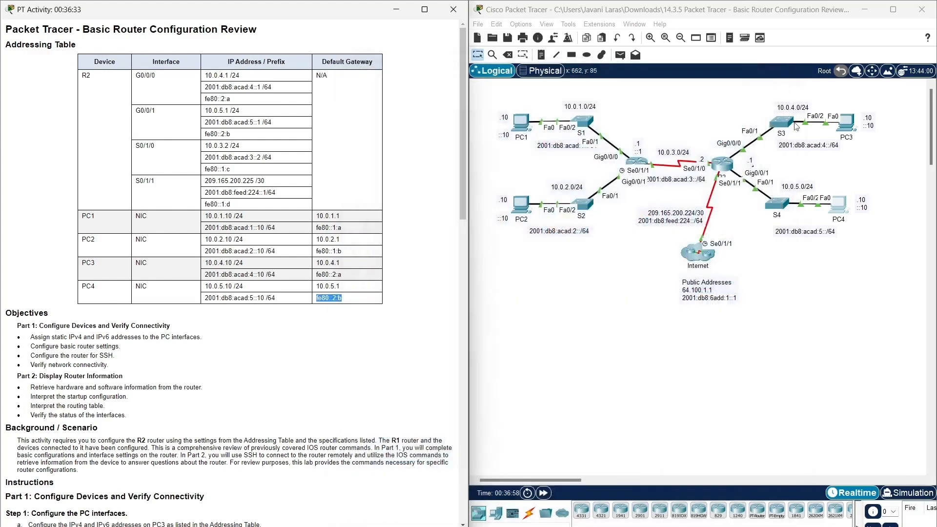
left_click(848, 123)
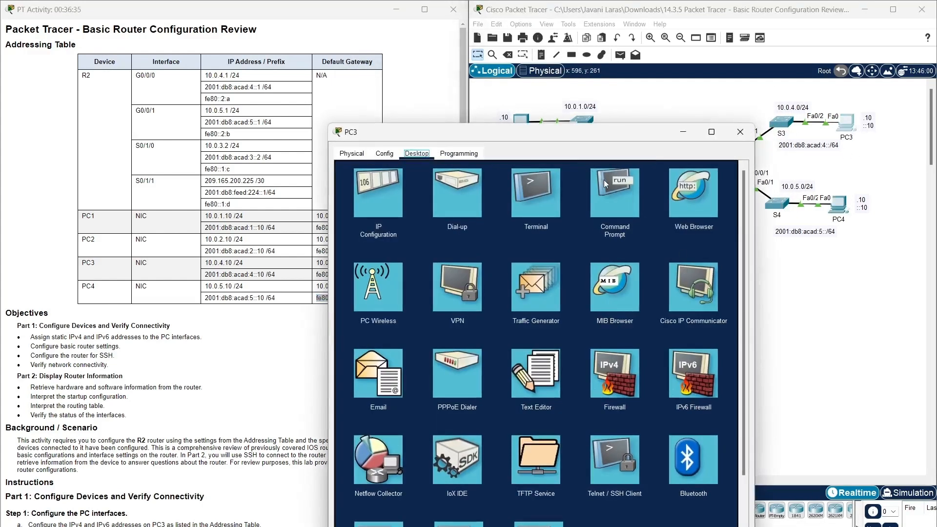
left_click(605, 183)
left_click_drag(601, 131, 684, 37)
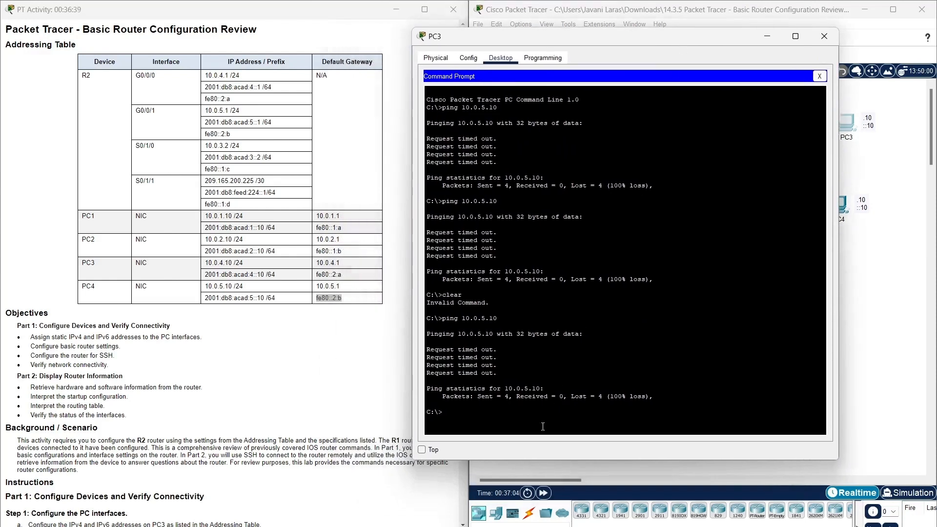
key("Up")
key("Return")
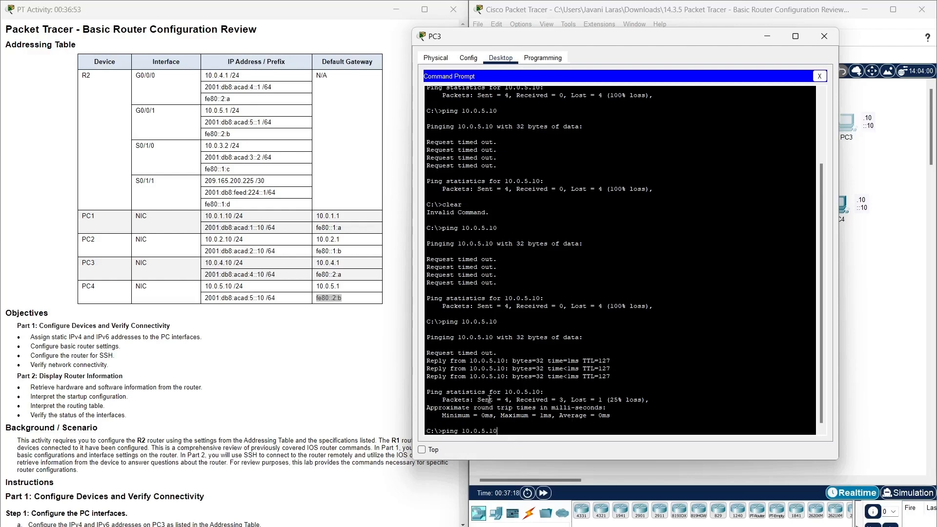
Ping PC4's IPv6 address 2001:db8:acad:5::10 from PC3, receiving all 4 replies.
left_click(263, 296)
left_click_drag(264, 296, 205, 297)
right_click(207, 298)
left_click(233, 305)
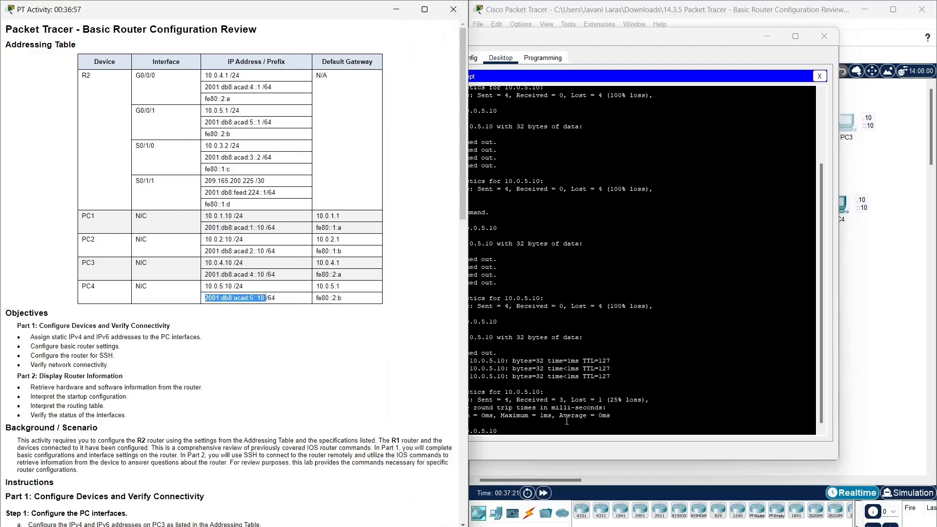
left_click(567, 429)
key("BackSpace")
key("BackSpace")
key("BackSpace")
key("BackSpace")
key("BackSpace")
key("BackSpace")
key("BackSpace")
key("BackSpace")
key("BackSpace")
right_click(554, 423)
left_click(570, 441)
key("Return")
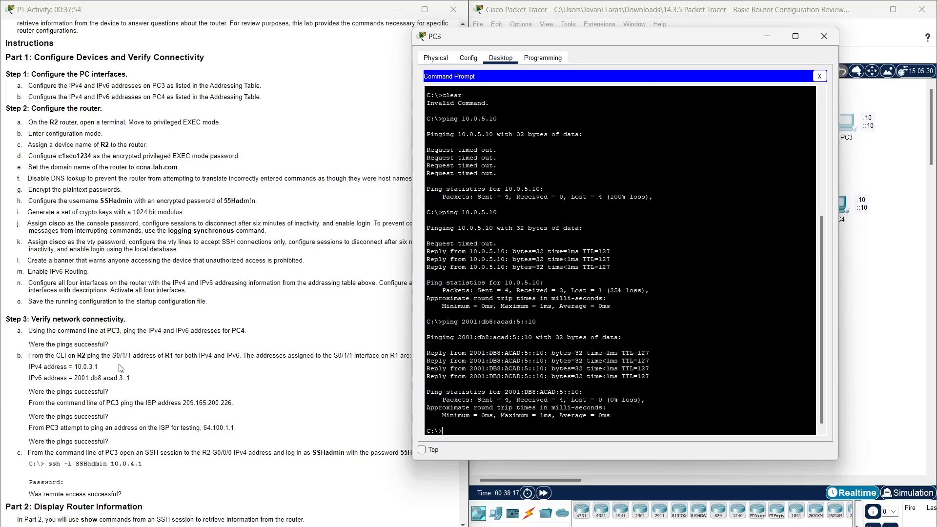
left_click_drag(112, 367, 9, 369)
left_click_drag(130, 378, 27, 380)
Close PC3 and bring up R2's command-line console.
scroll(171, 388, "down", 1)
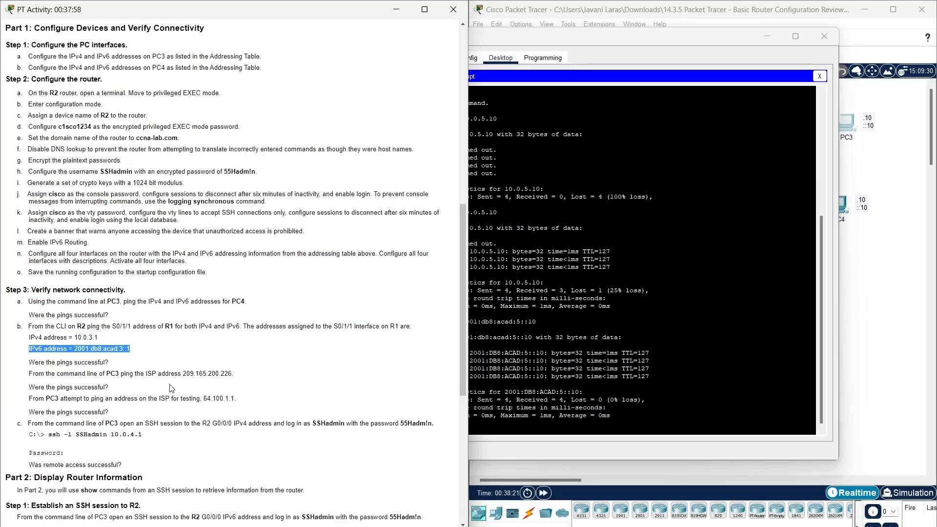
left_click(143, 359)
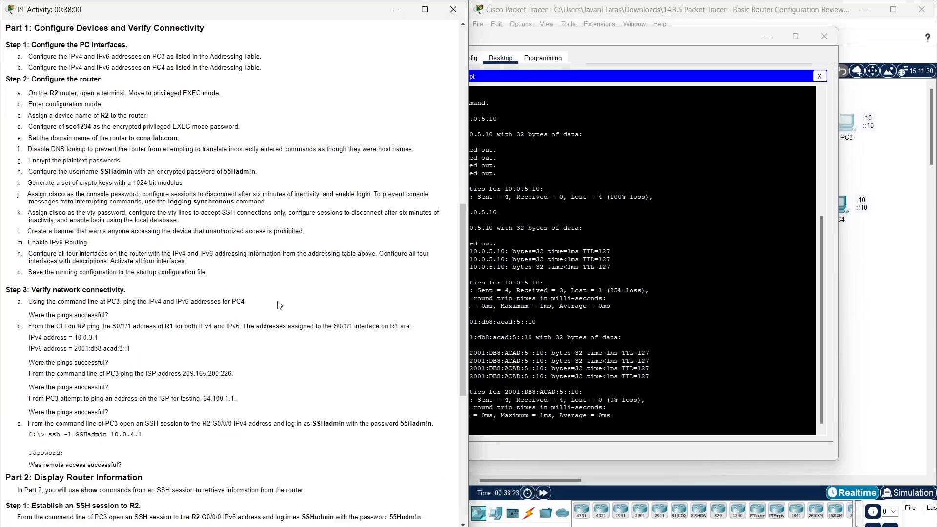
left_click(823, 37)
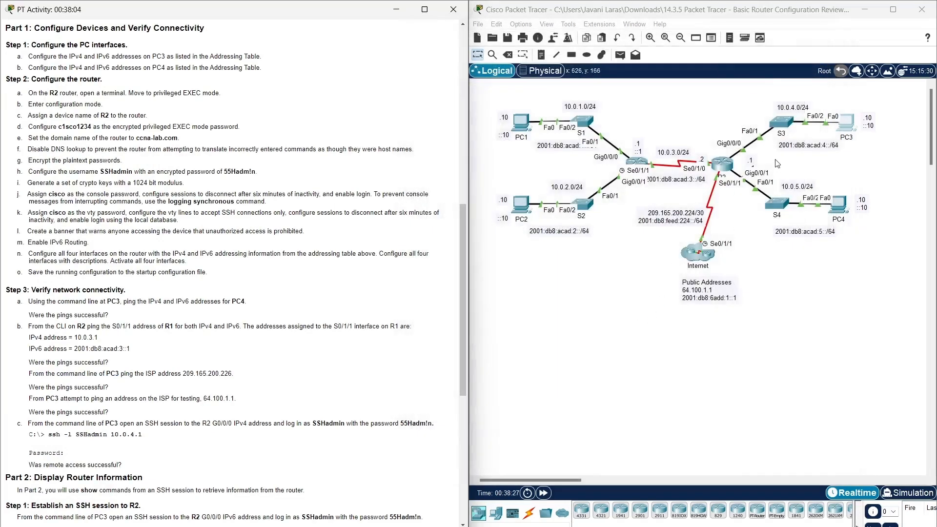
left_click(724, 166)
left_click_drag(620, 135, 744, 46)
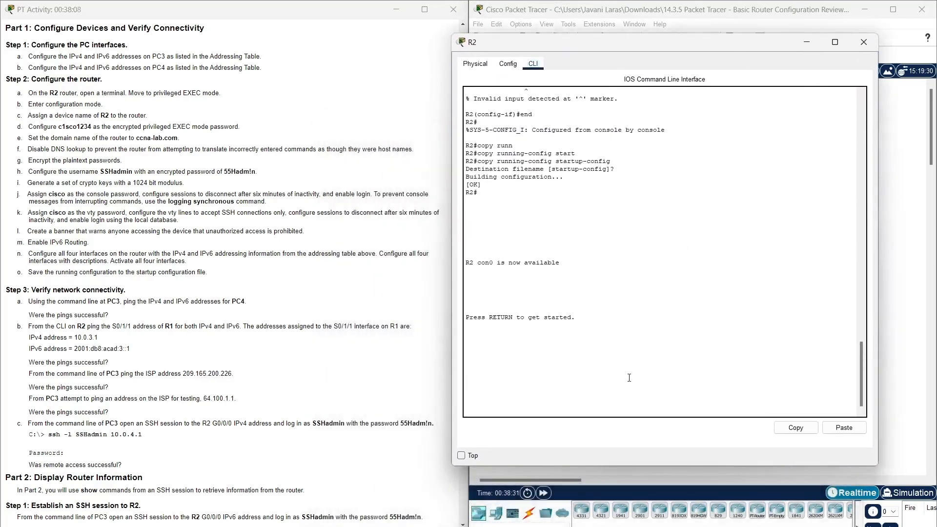
key("Return")
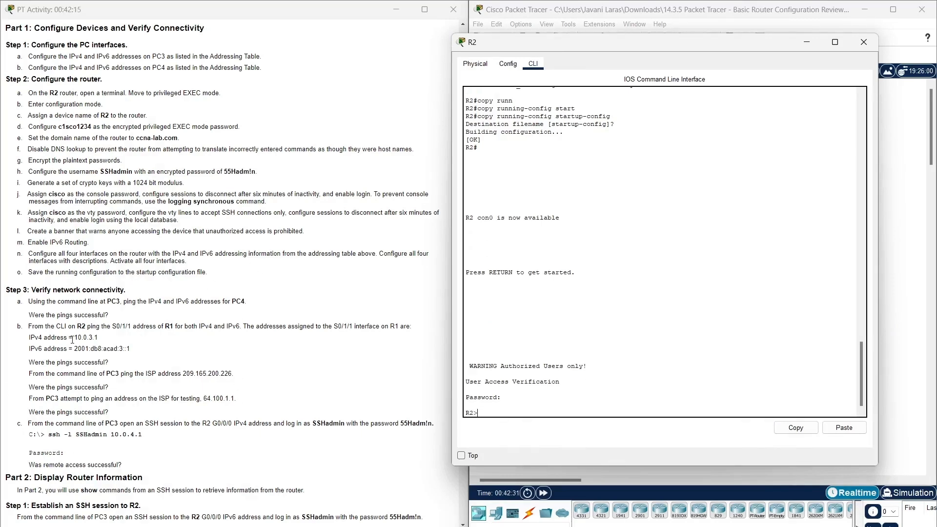
Ping R1 at 10.0.3.1 from R2, confirming 100 percent success.
left_click_drag(75, 338, 98, 339)
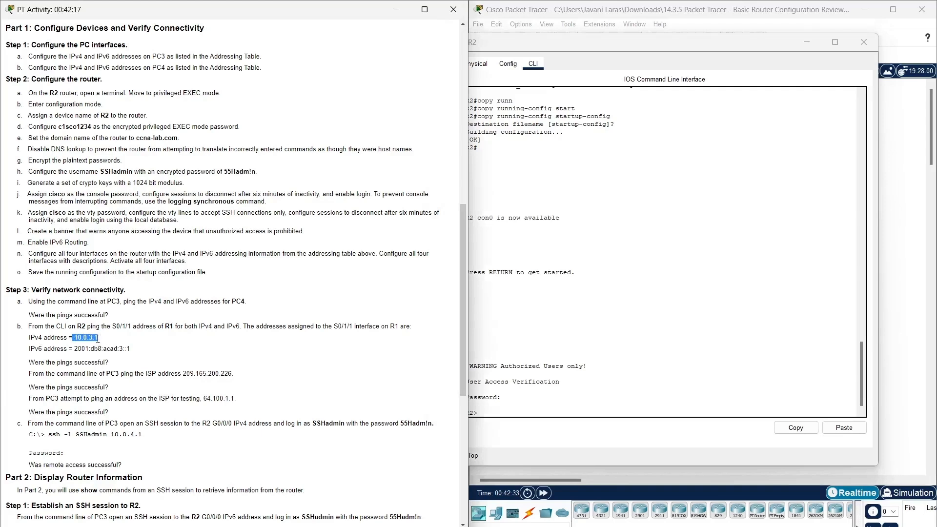
right_click(98, 342)
left_click(122, 345)
left_click(529, 412)
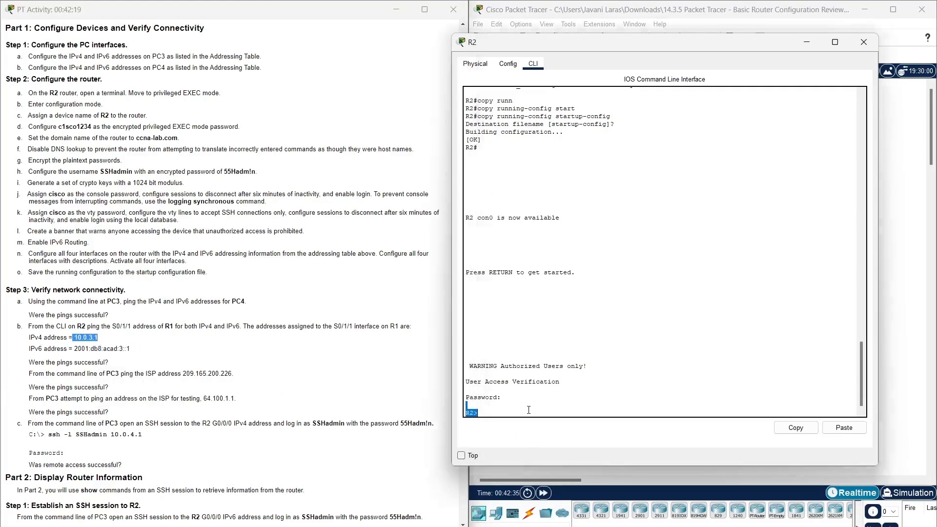
type("pin")
left_click(844, 427)
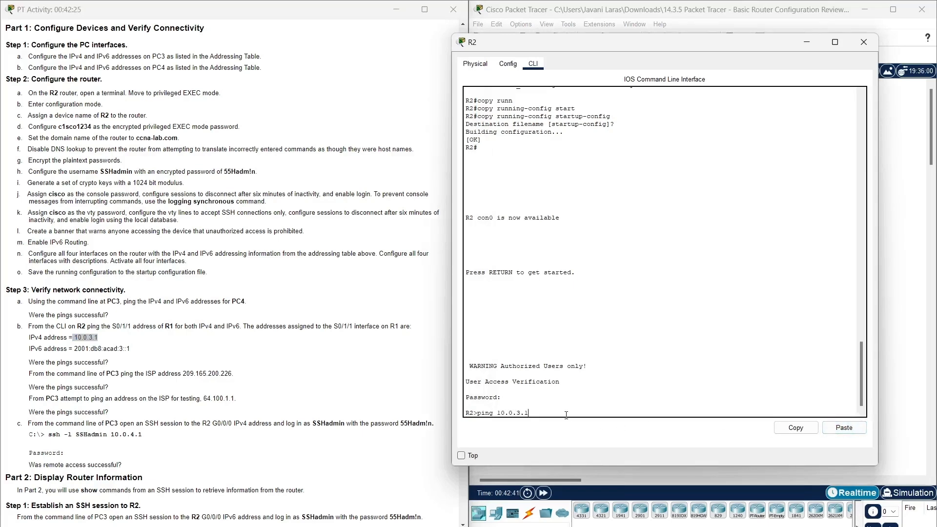
key("Return")
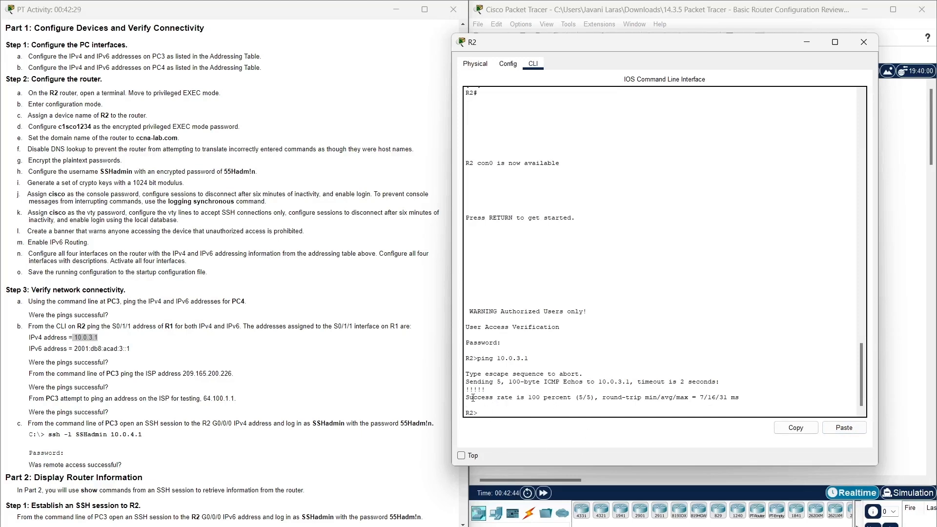
left_click_drag(464, 397, 571, 397)
left_click(497, 413)
Ping R1 at 2001:db8:acad:3::1 from R2, confirming 100 percent success.
left_click_drag(76, 349, 126, 351)
right_click(125, 350)
left_click(142, 359)
left_click(503, 413)
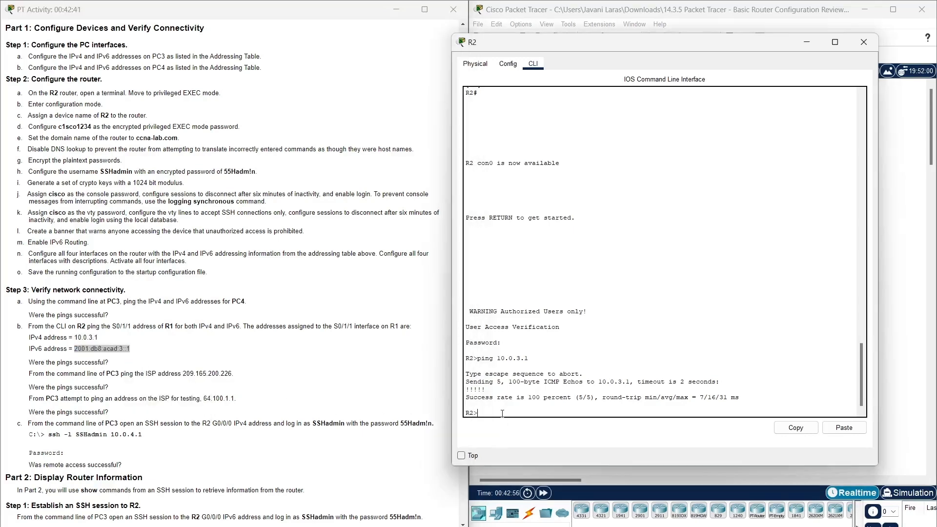
type("ping")
left_click(848, 430)
key("Return")
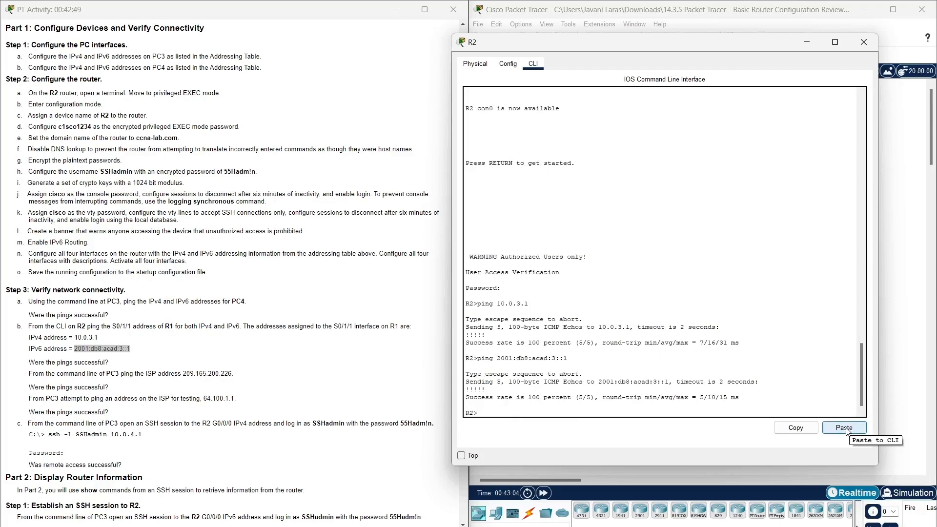
left_click_drag(466, 397, 575, 398)
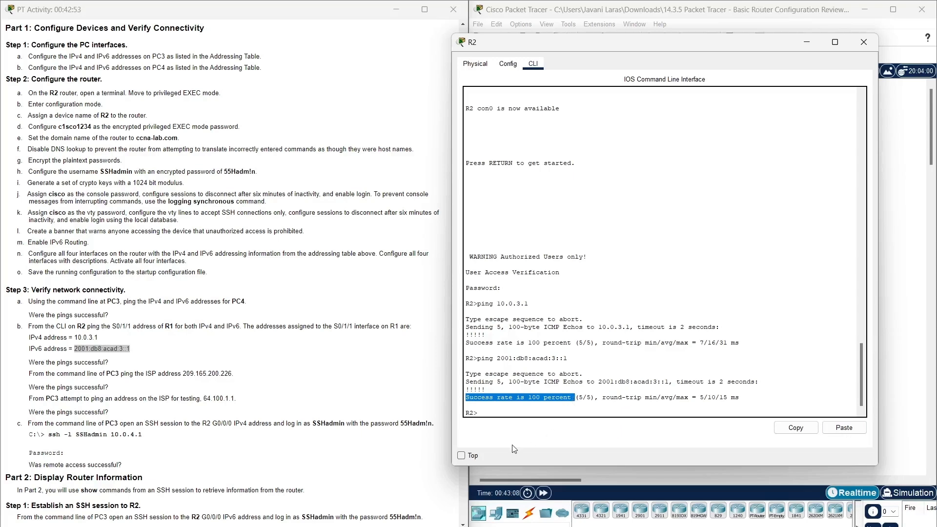
Copy the ISP address 209.165.200.226 from the lab instructions.
left_click(115, 369)
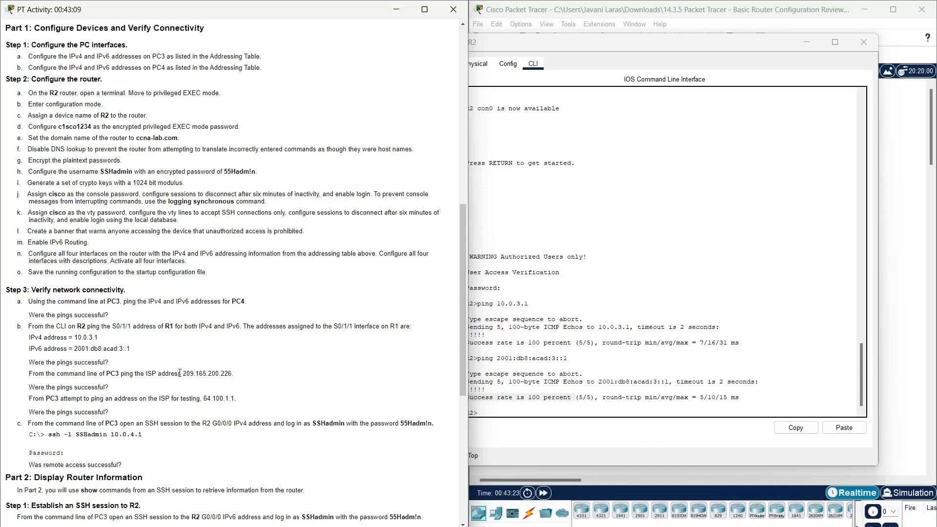
mouse_move(182, 373)
left_mouse_down()
mouse_move(232, 373)
mouse_move(184, 369)
left_mouse_up()
right_click(185, 372)
left_click(199, 380)
Close R2 and ping the ISP at 209.165.200.226 from PC3 with 0% loss.
left_click(869, 48)
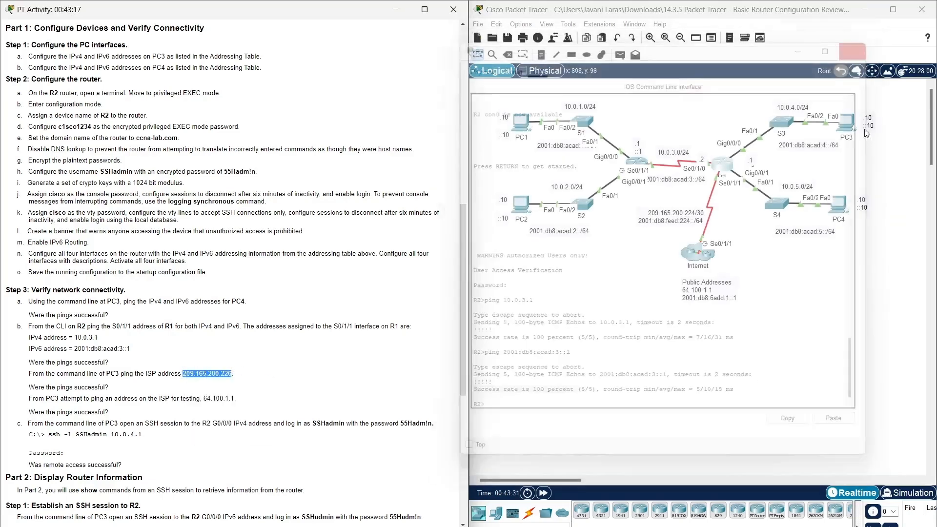
left_click(847, 123)
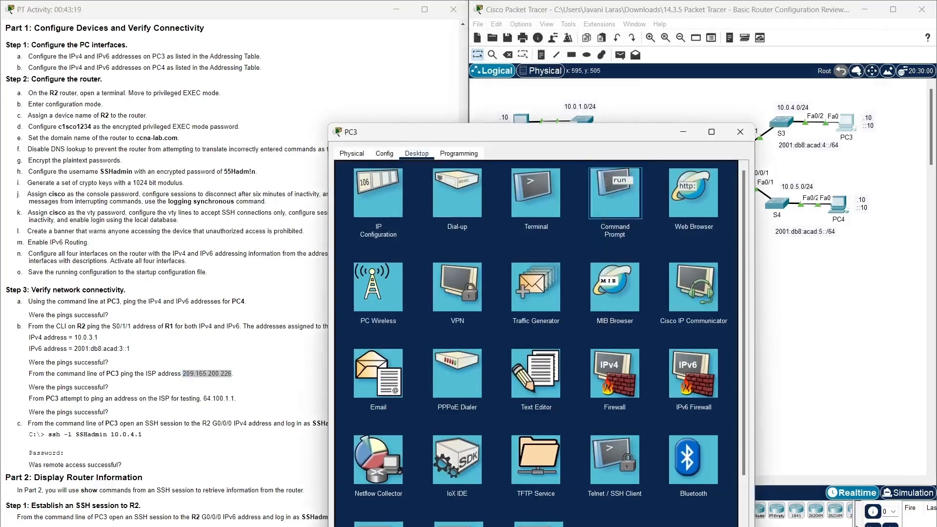
left_click(604, 186)
left_click_drag(603, 139, 691, 42)
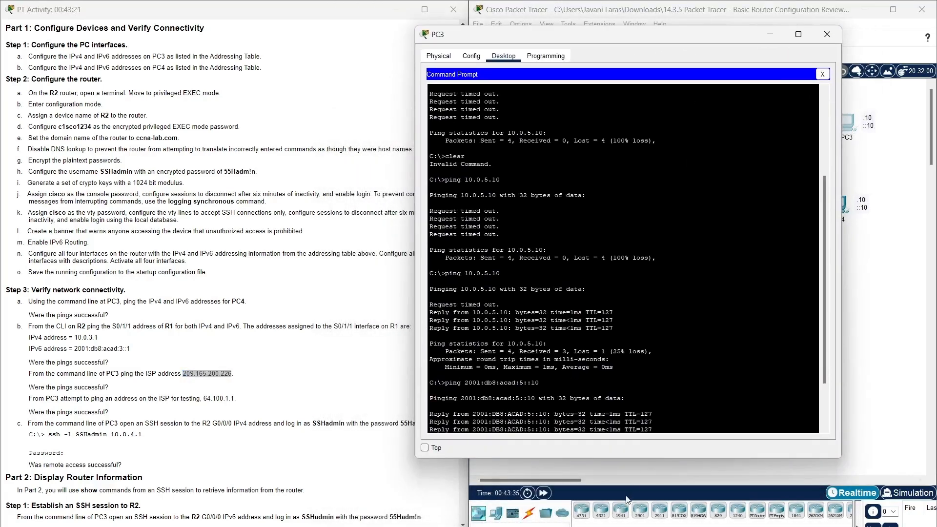
scroll(640, 383, "down", 3)
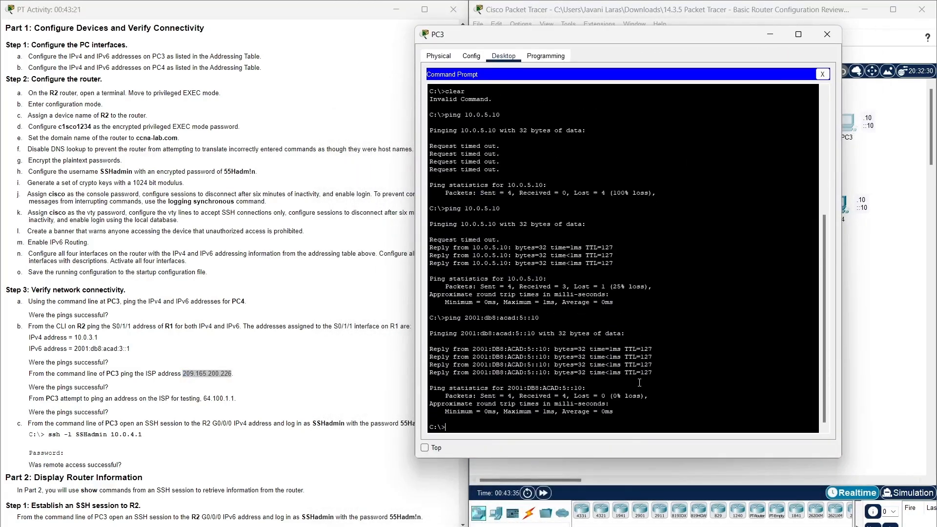
type("ping")
right_click(617, 425)
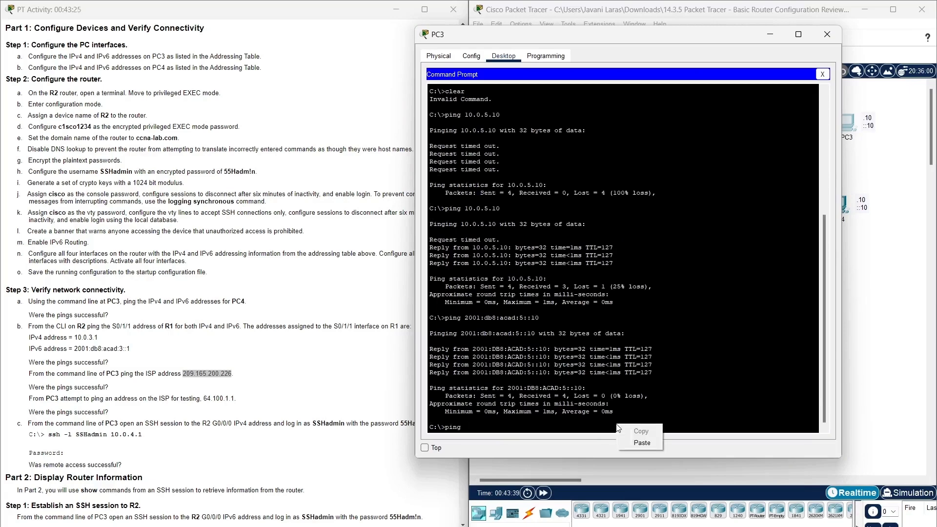
left_click(623, 442)
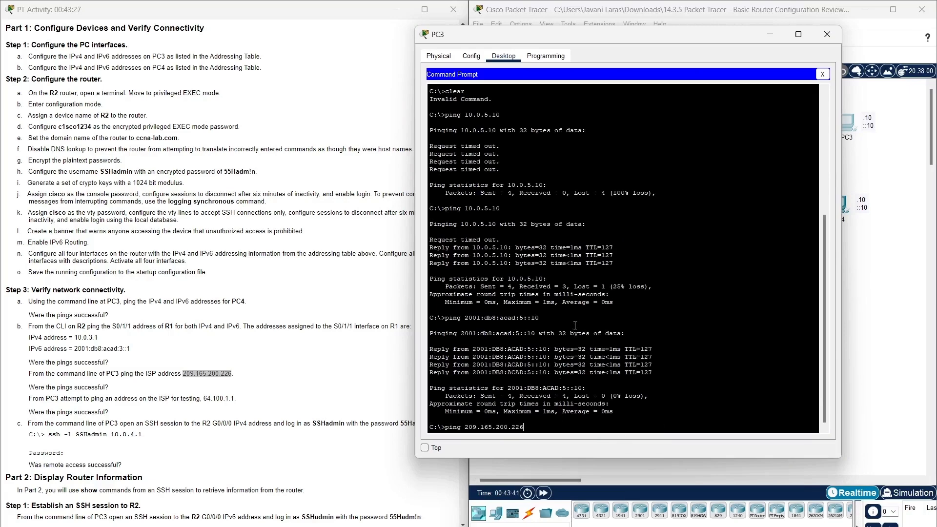
key("Return")
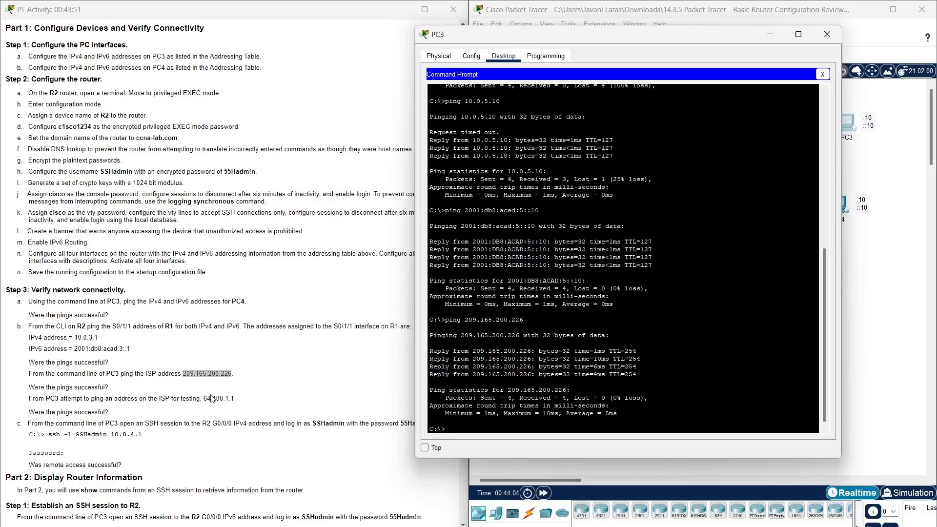
Ping 64.100.1.1 from PC3, which returns destination unreachable.
mouse_move(202, 399)
left_mouse_down()
mouse_move(235, 399)
mouse_move(206, 396)
left_mouse_up()
right_click(212, 397)
left_click(230, 403)
left_click(529, 414)
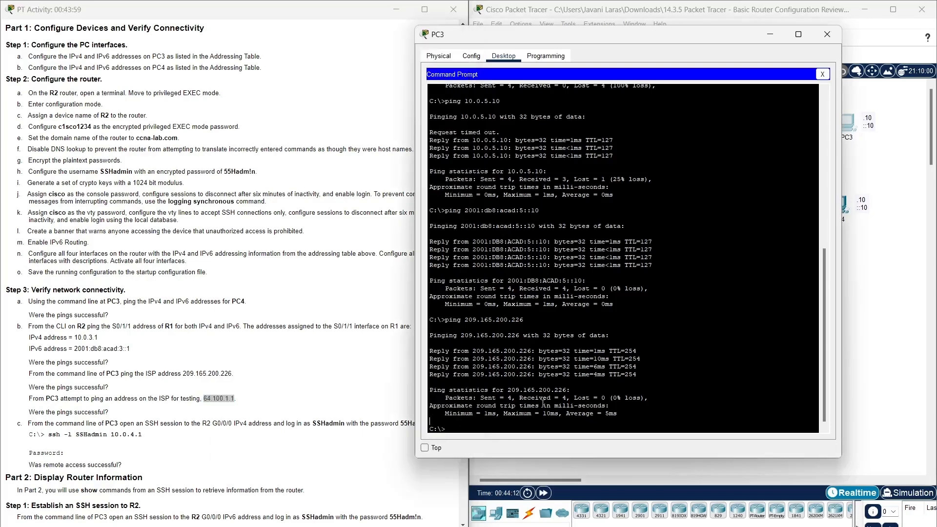
type("ping")
right_click(554, 428)
left_click(561, 446)
key("Return")
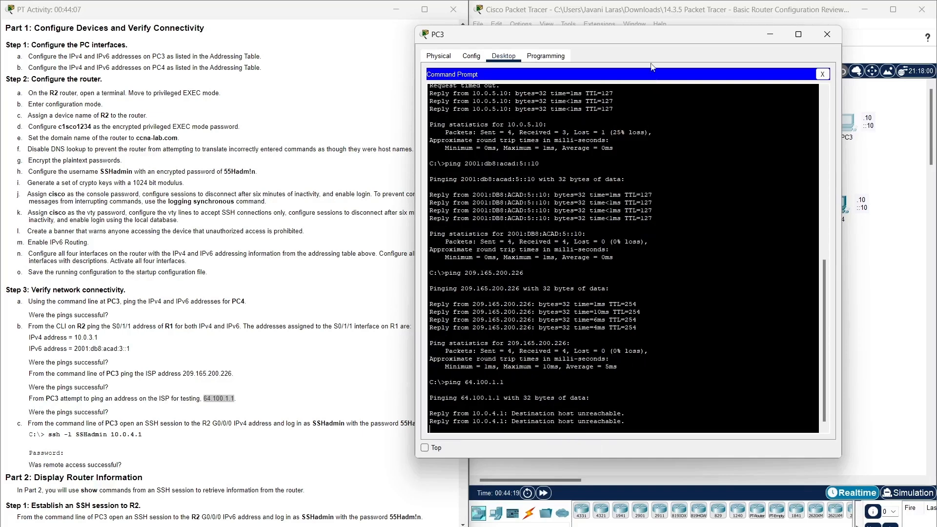
left_click_drag(660, 34, 711, 9)
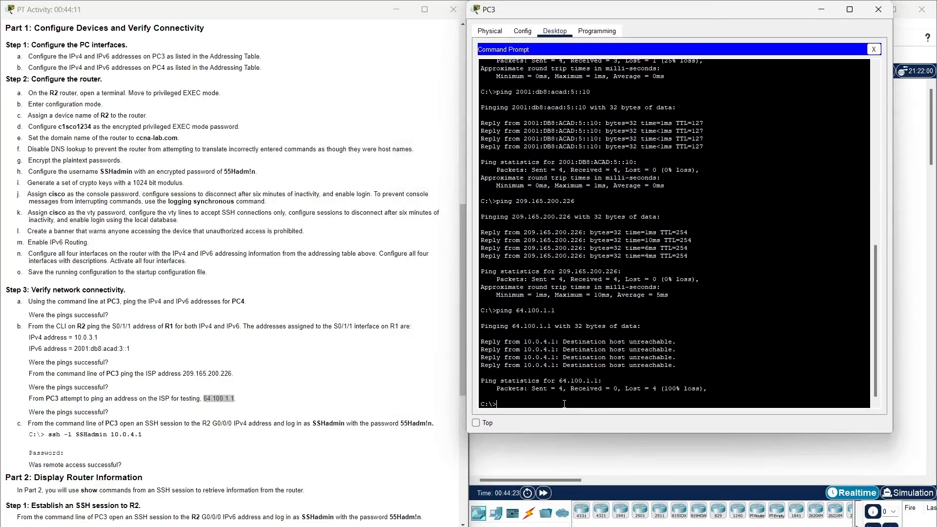
Review step c of the instructions and select its ssh login command.
left_click(120, 414)
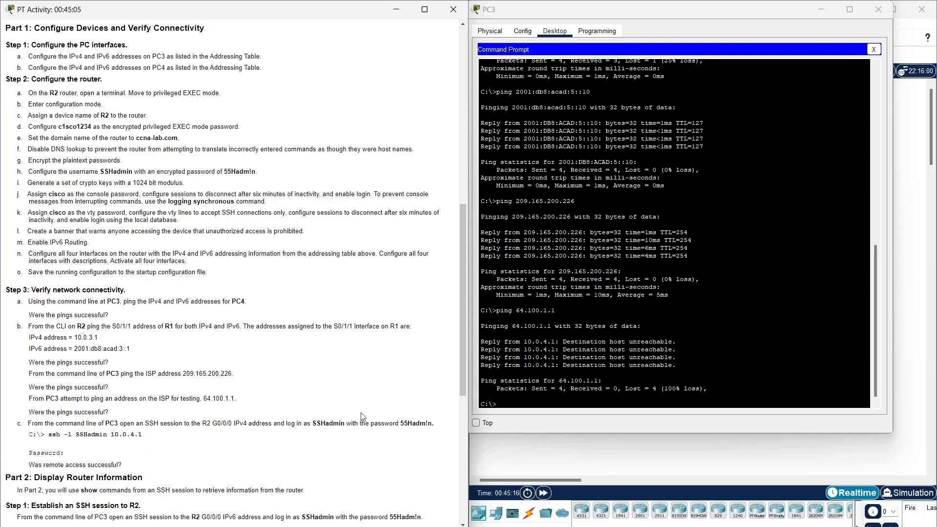
left_click_drag(400, 423, 433, 423)
left_click(423, 448)
left_click(707, 20)
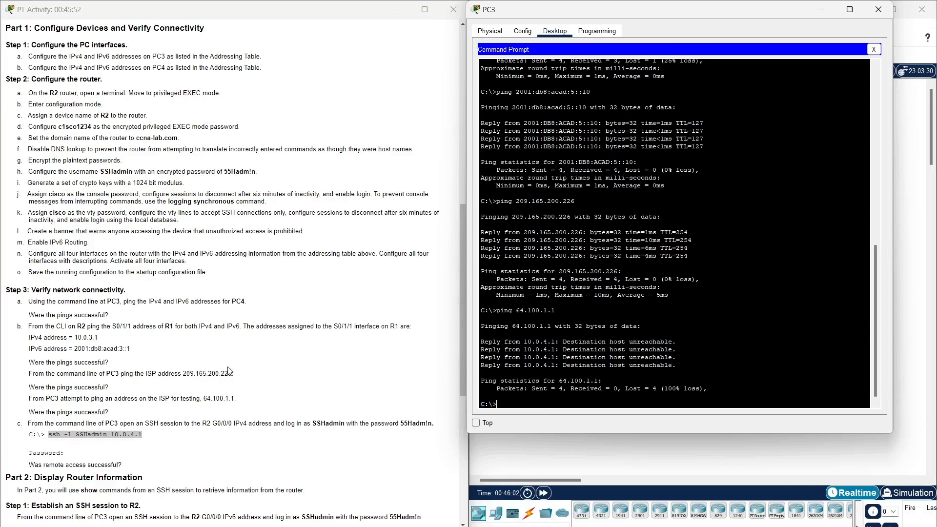
left_click(150, 487)
left_click_drag(34, 444, 142, 434)
right_click(59, 437)
left_click(83, 449)
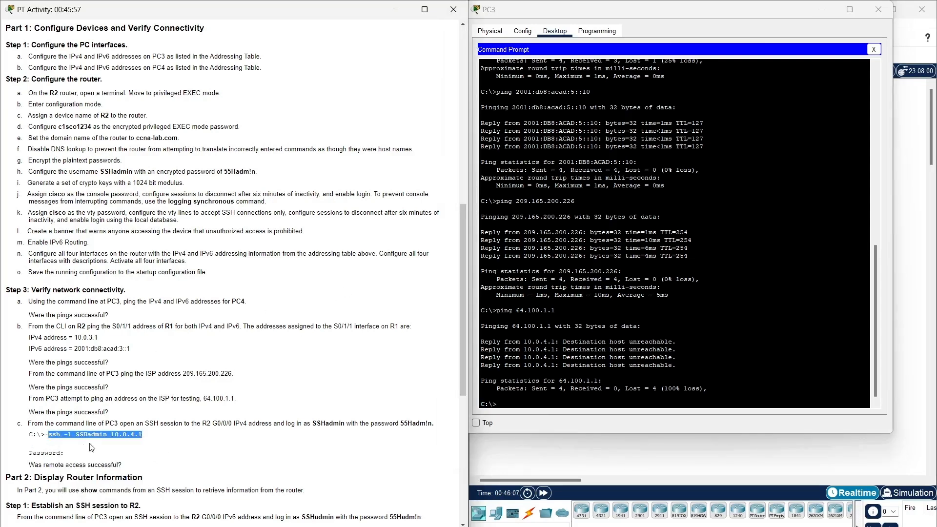
right_click(604, 405)
left_click(629, 424)
key("Return")
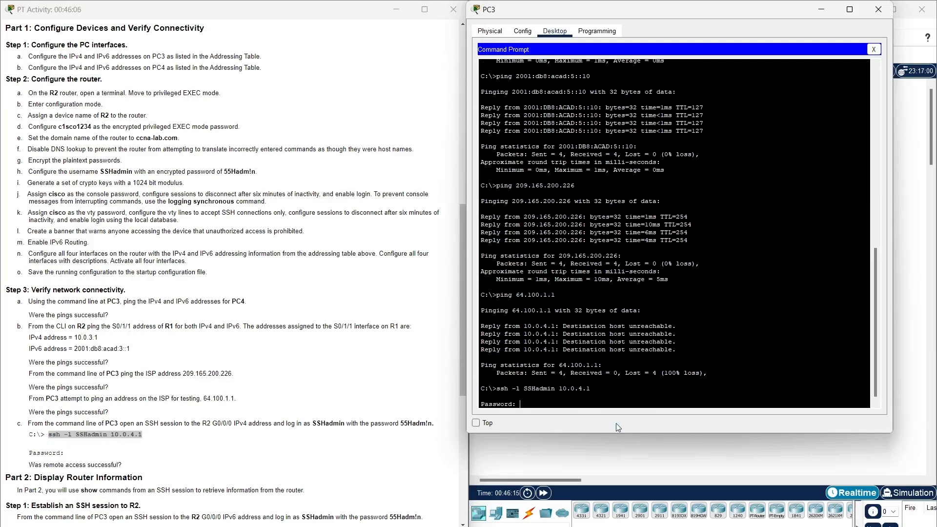
left_click_drag(402, 423, 431, 423)
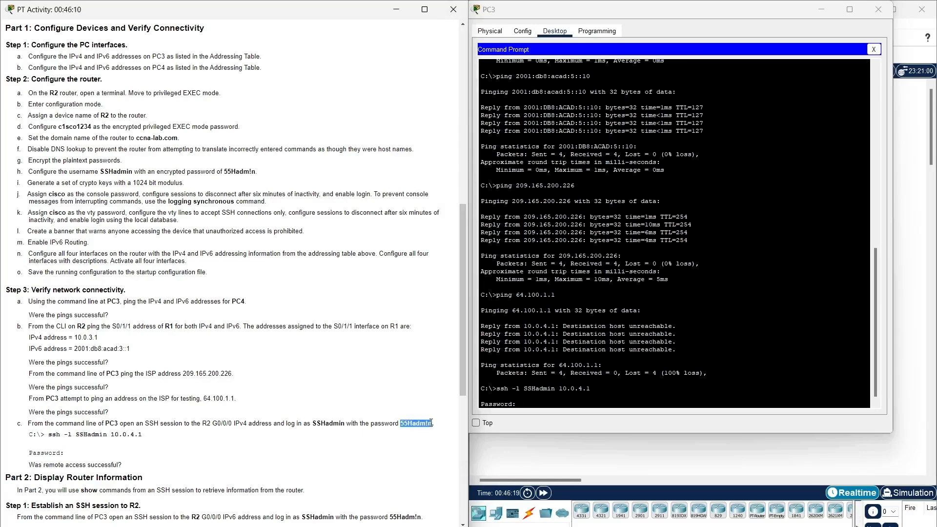
right_click(431, 423)
left_click(449, 433)
left_click(592, 403)
right_click(592, 402)
left_click(611, 420)
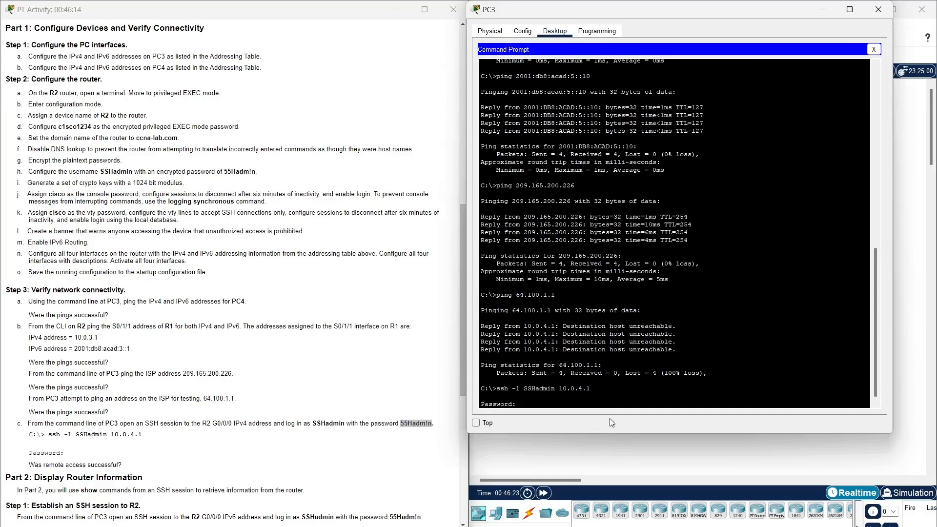
key("Return")
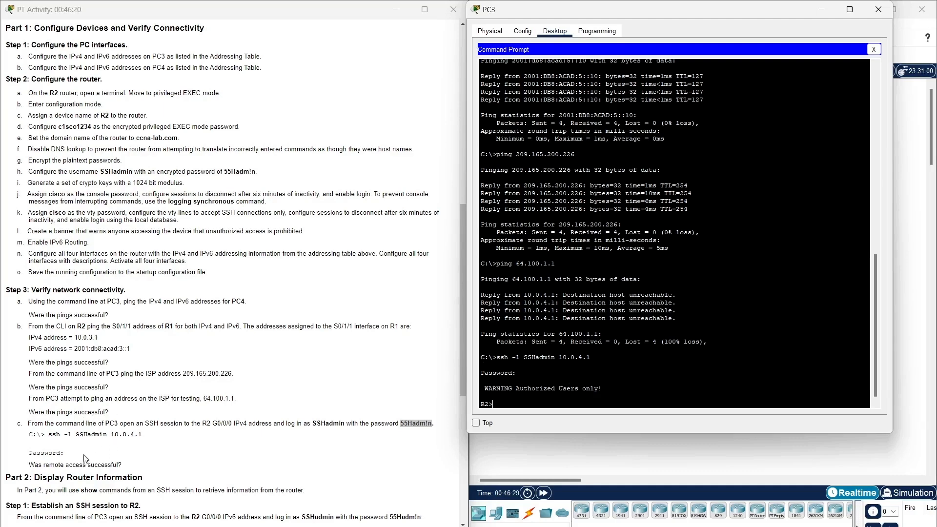
scroll(130, 468, "down", 1)
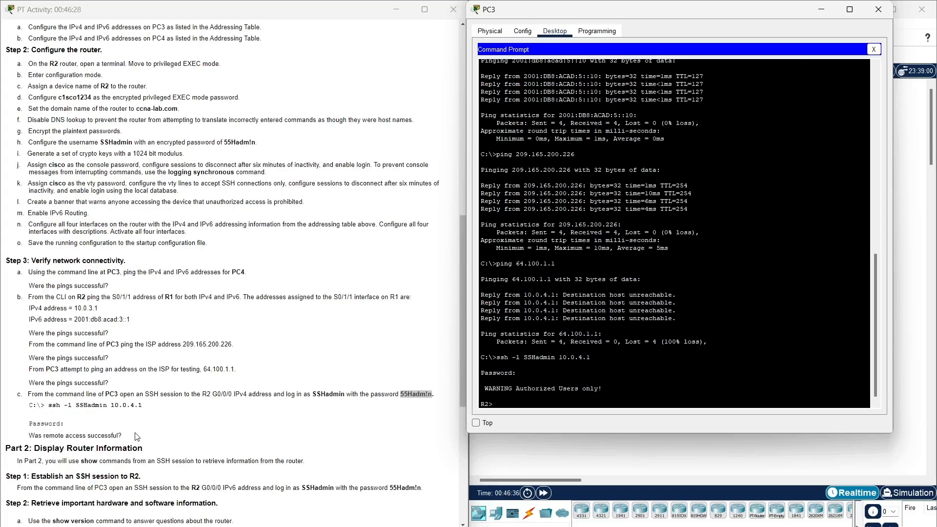
scroll(137, 436, "down", 10)
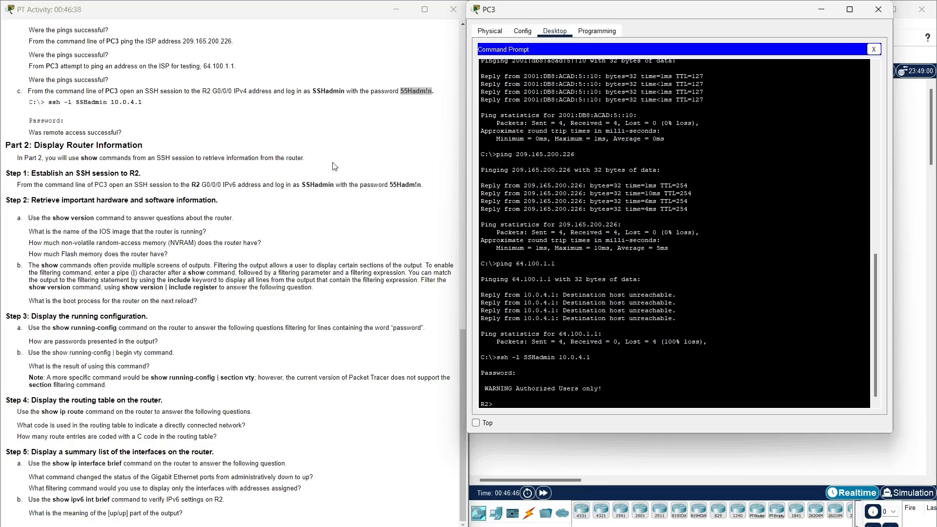
double_click(89, 157)
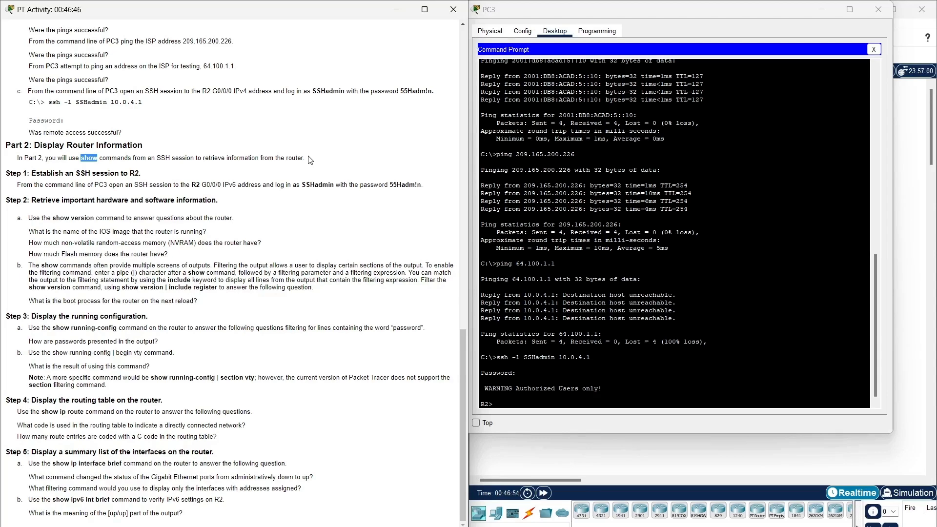
left_click(166, 177)
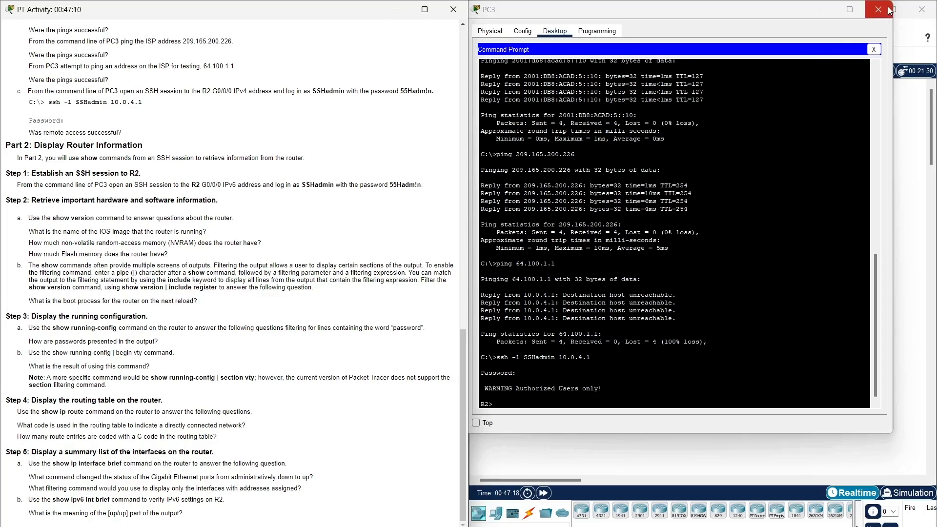
Reopen PC3's command prompt, end the old SSH session and recall the ssh command without its IPv4 address.
left_click(890, 10)
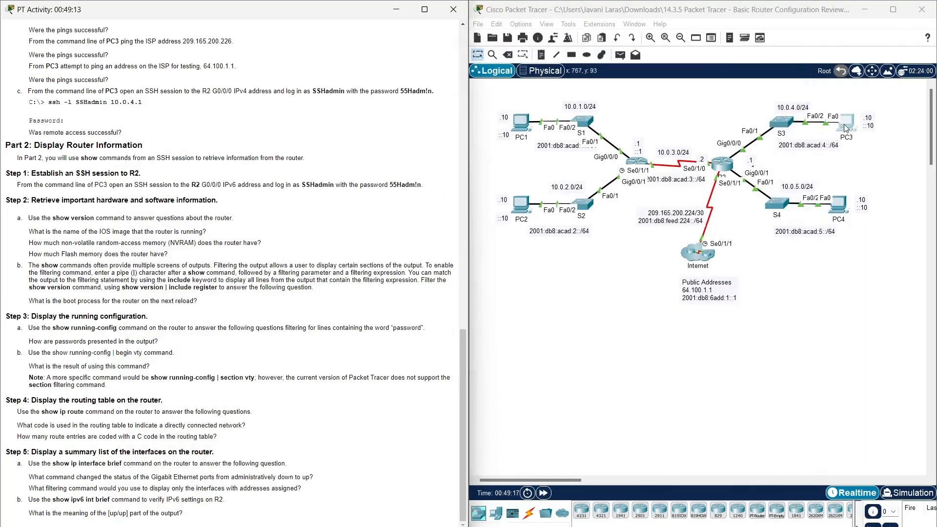
left_click(847, 125)
left_click_drag(640, 138, 716, 45)
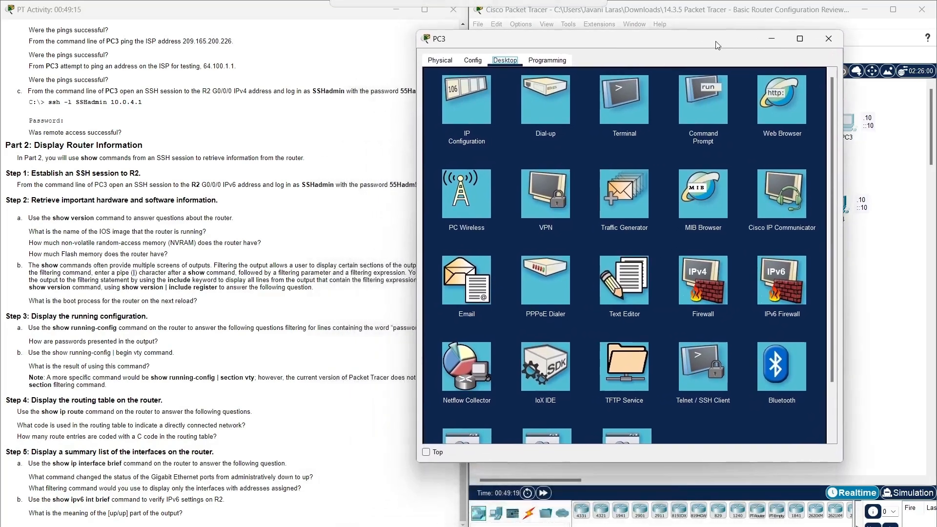
left_click(699, 98)
scroll(541, 390, "down", 3)
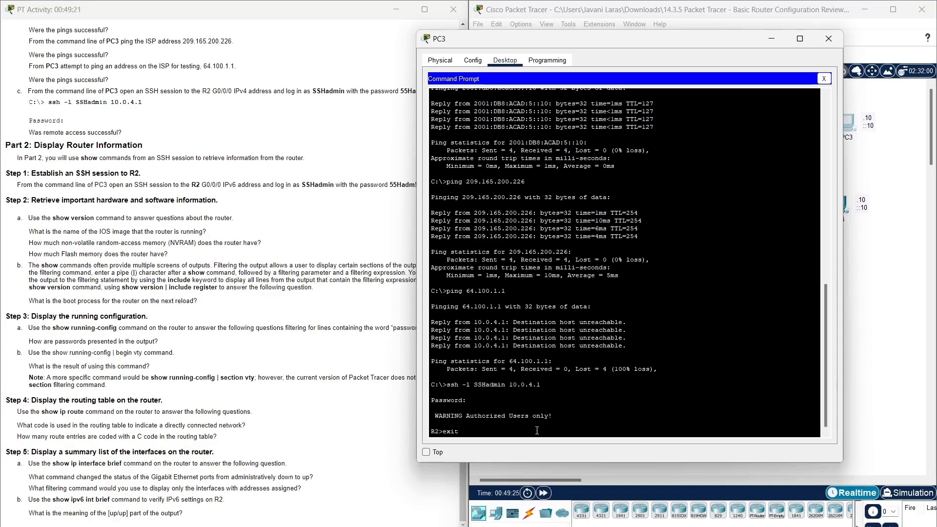
key("Return")
key("Up")
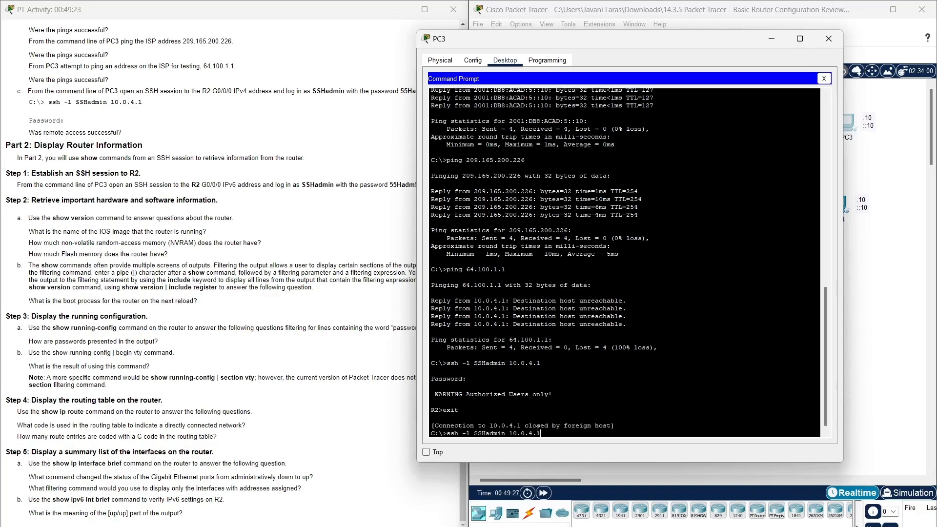
key("BackSpace")
key("BackSpace")
key("BackSpace")
key("BackSpace")
key("BackSpace")
key("BackSpace")
key("BackSpace")
Copy R2's IPv6 address 2001:db8:acad:4::1 from the Addressing Table and ssh to it.
left_click(303, 197)
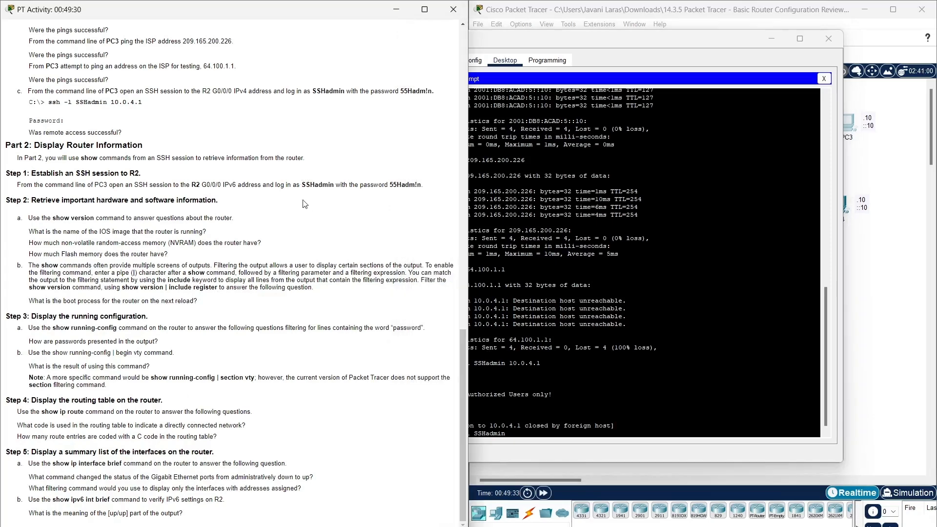
double_click(204, 184)
left_click(230, 186)
scroll(253, 217, "up", 8)
scroll(253, 218, "up", 9)
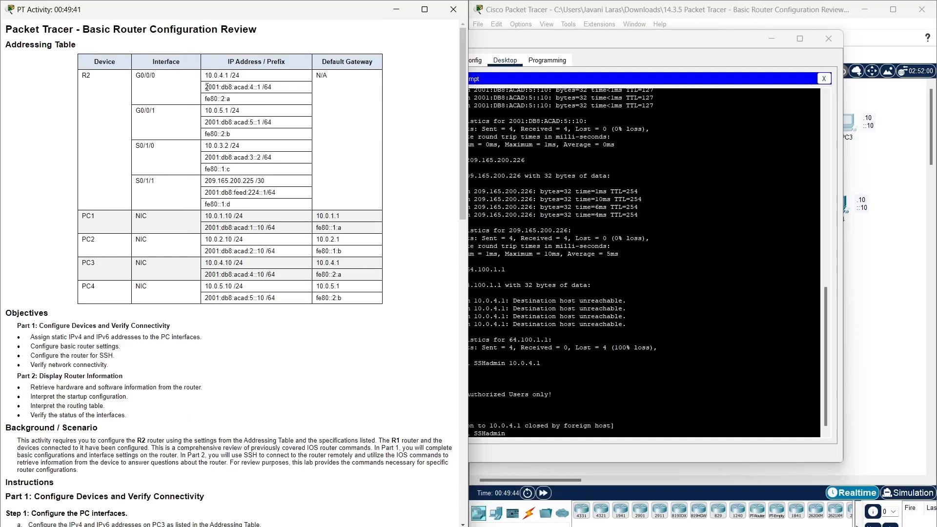
left_click_drag(206, 87, 262, 89)
right_click(259, 89)
left_click(263, 98)
right_click(569, 434)
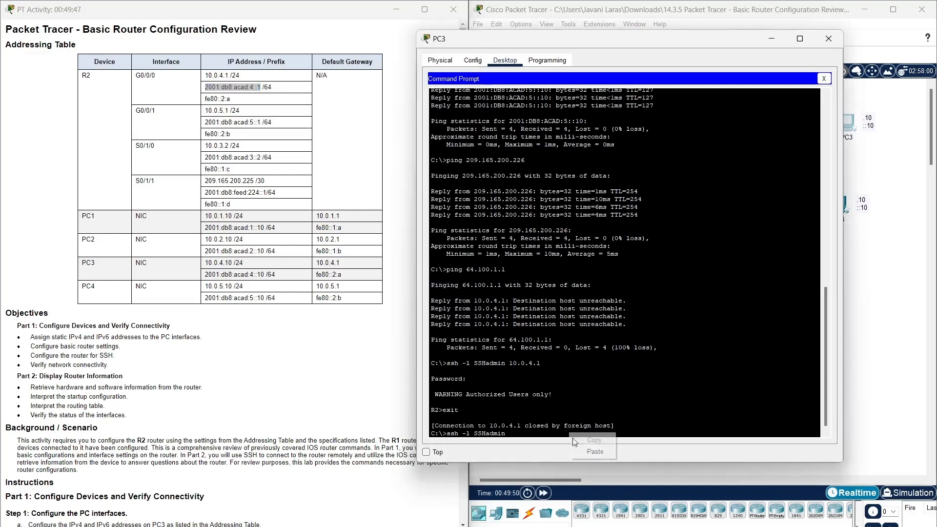
left_click(595, 452)
key("Return")
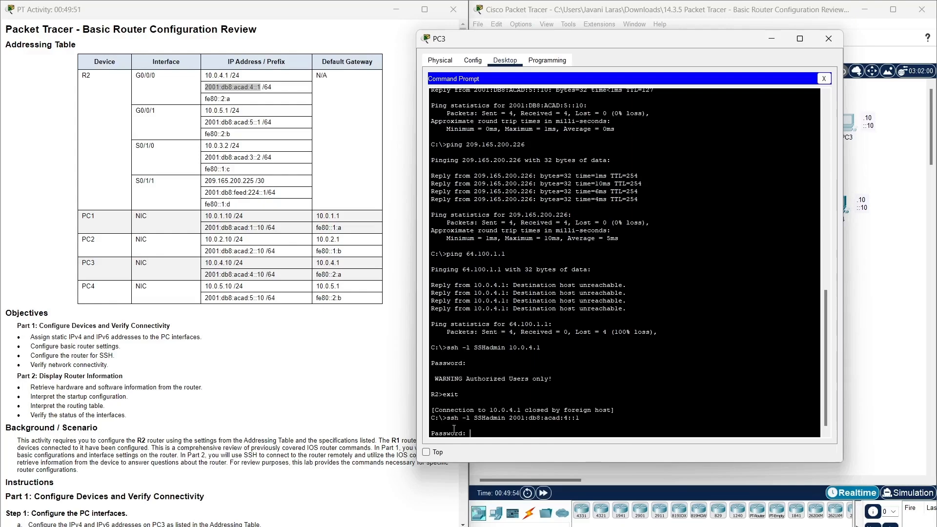
Copy the SSH password from the Step 1 instructions and paste it to log in to R2.
scroll(336, 411, "down", 12)
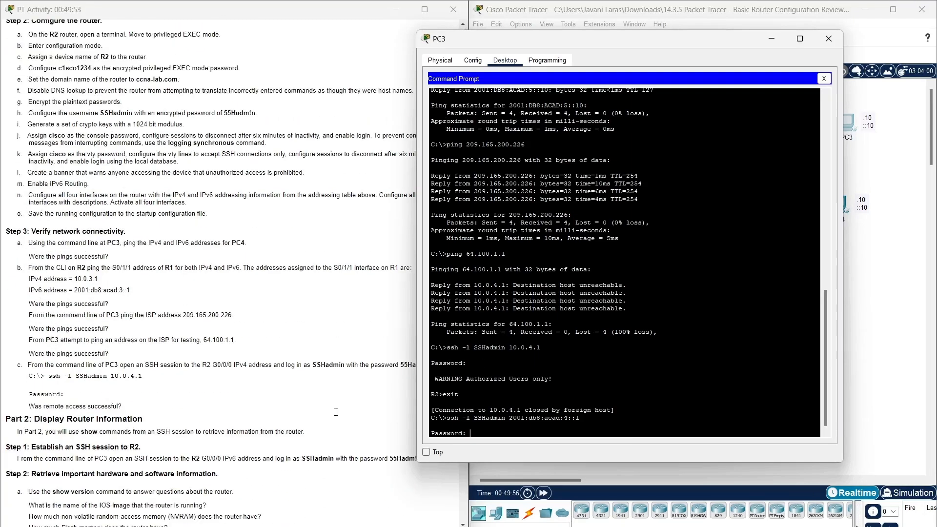
scroll(336, 412, "down", 6)
left_click(391, 186)
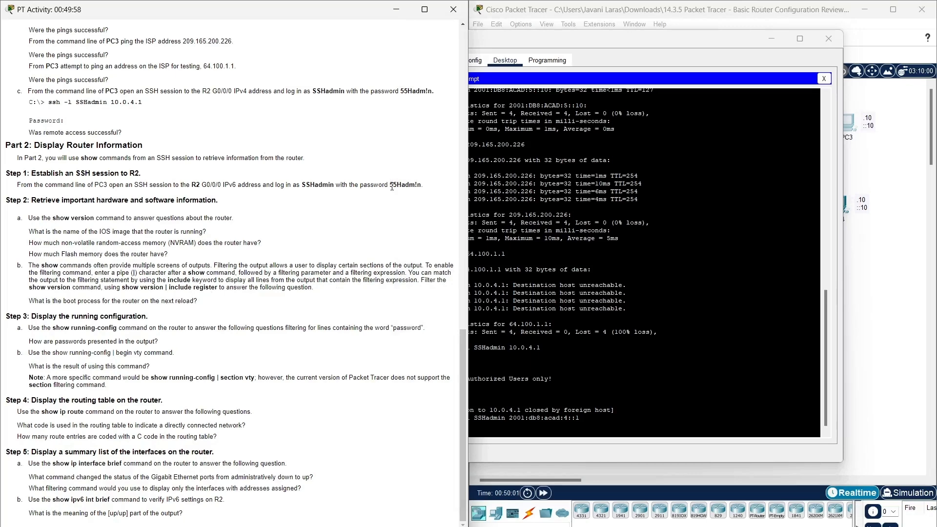
mouse_move(391, 186)
left_mouse_down()
mouse_move(419, 186)
mouse_move(389, 185)
left_mouse_up()
right_click(415, 185)
left_click(398, 215)
triple_click(398, 216)
right_click(389, 186)
left_click(404, 198)
left_click(533, 429)
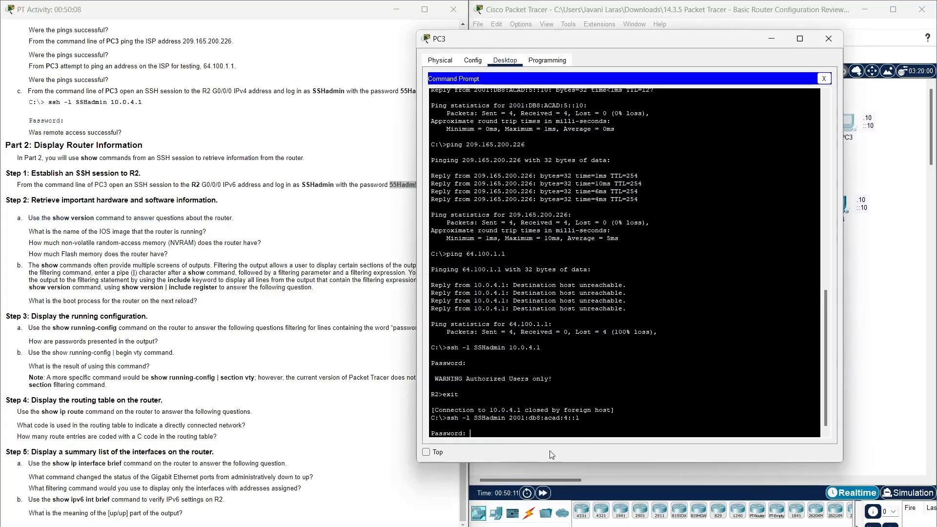
key("ctrl+v")
key("Return")
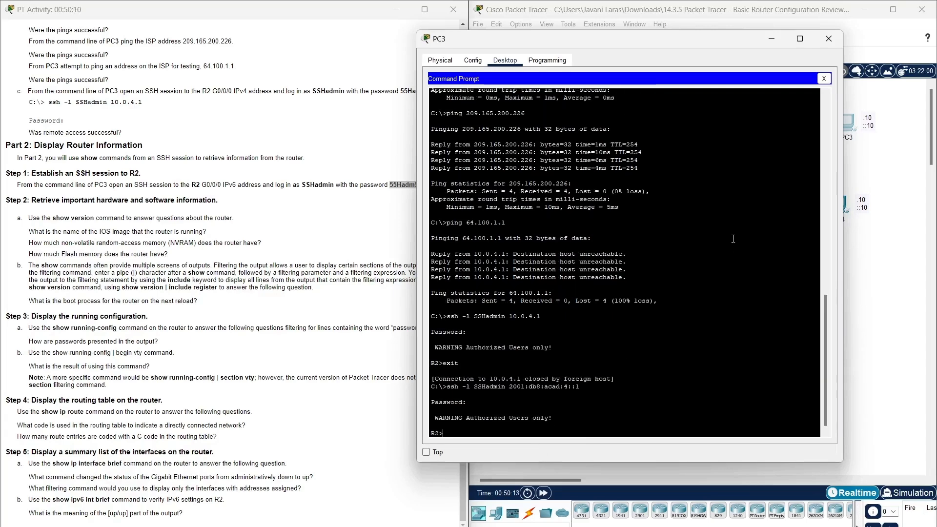
Select the show version command in step 2a and close the PC3 window.
left_click_drag(663, 42, 755, 29)
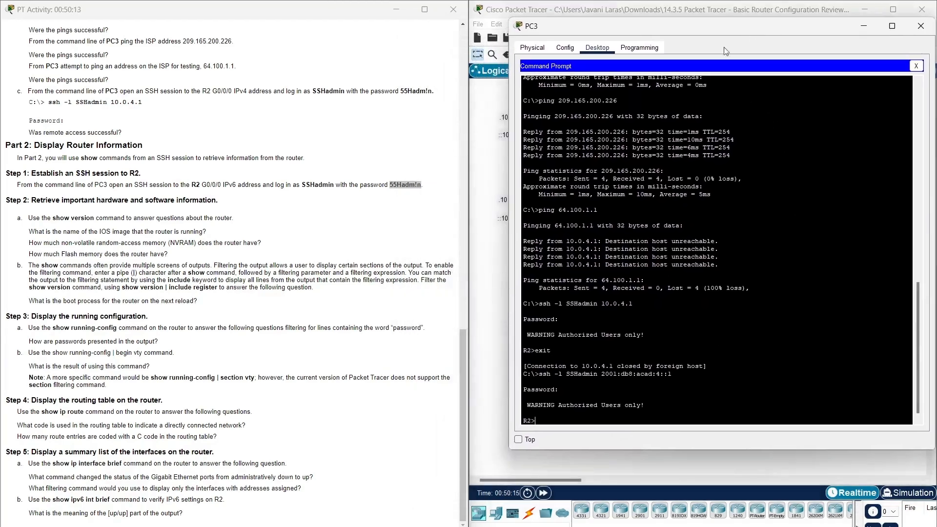
left_click(388, 212)
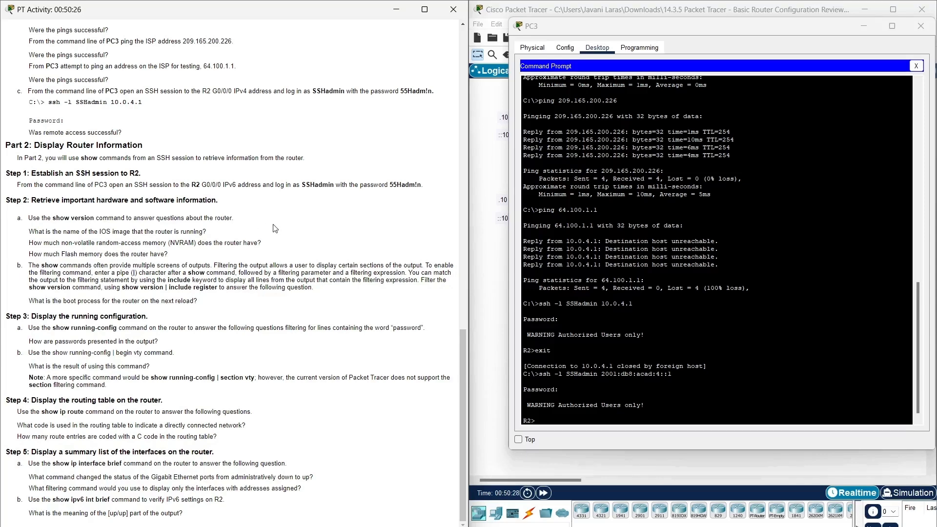
left_click_drag(52, 218, 97, 219)
left_click(921, 27)
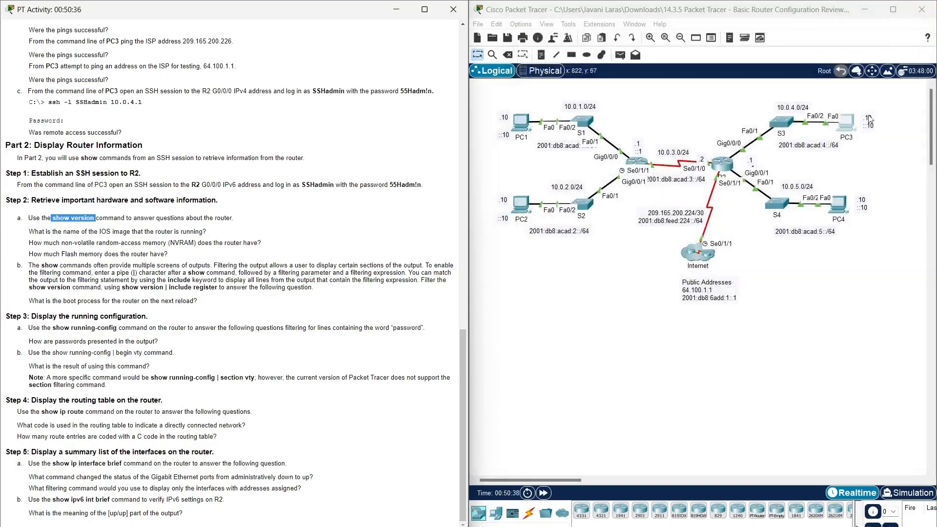
Open R2's CLI and log in to its console with the password.
left_click(721, 164)
left_click_drag(633, 131, 735, 42)
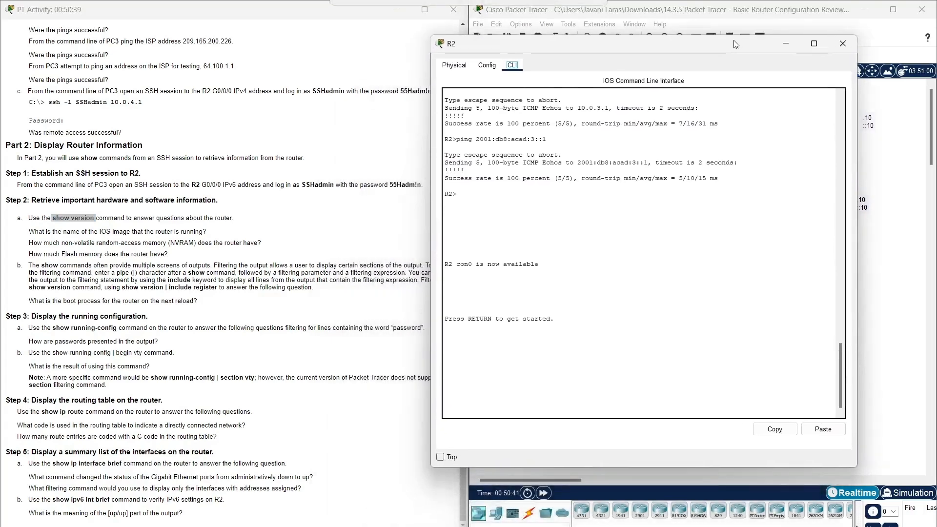
left_click(537, 404)
key("Return")
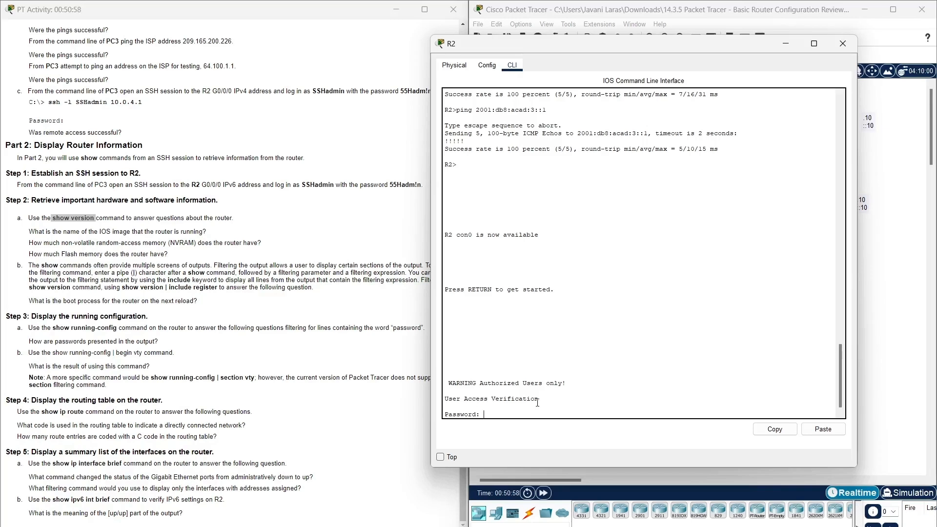
key("Return")
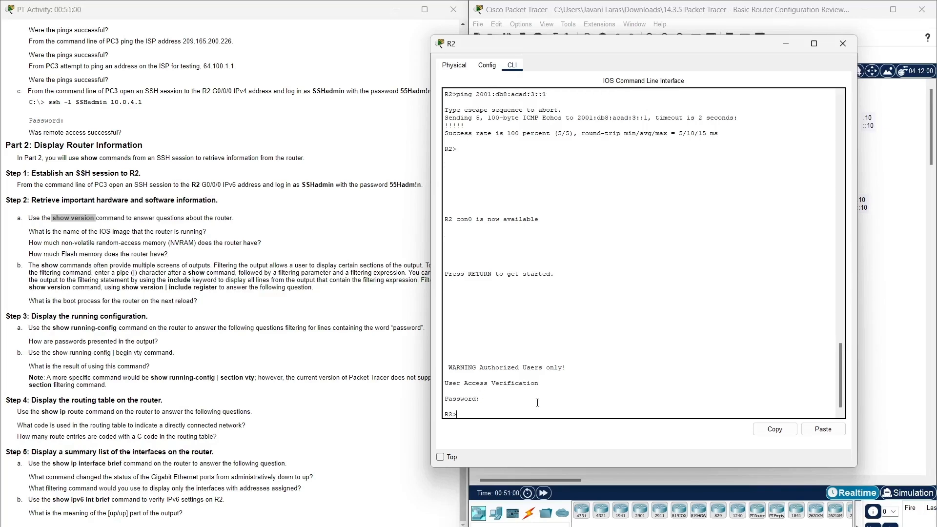
Copy show version from step 2a and run it at R2's prompt.
left_click(48, 219)
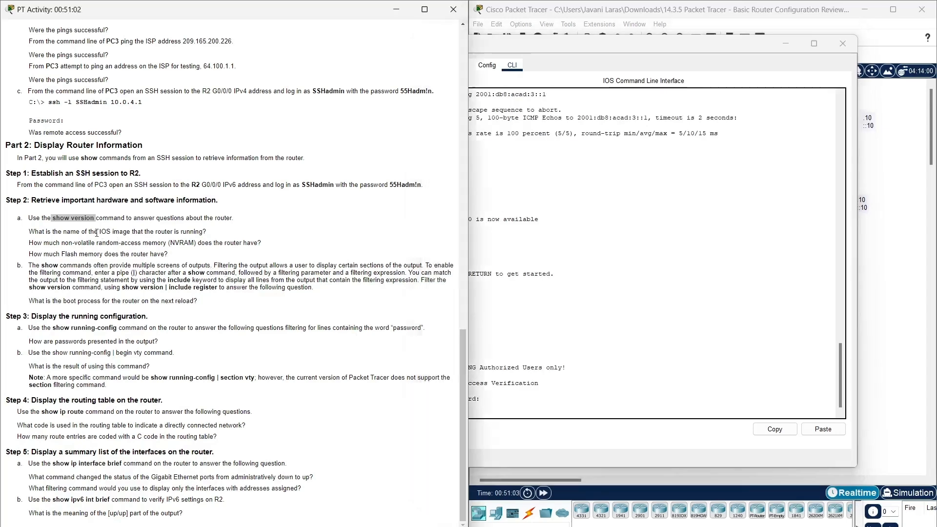
left_click_drag(52, 218, 94, 221)
right_click(92, 220)
left_click(105, 229)
left_click(608, 418)
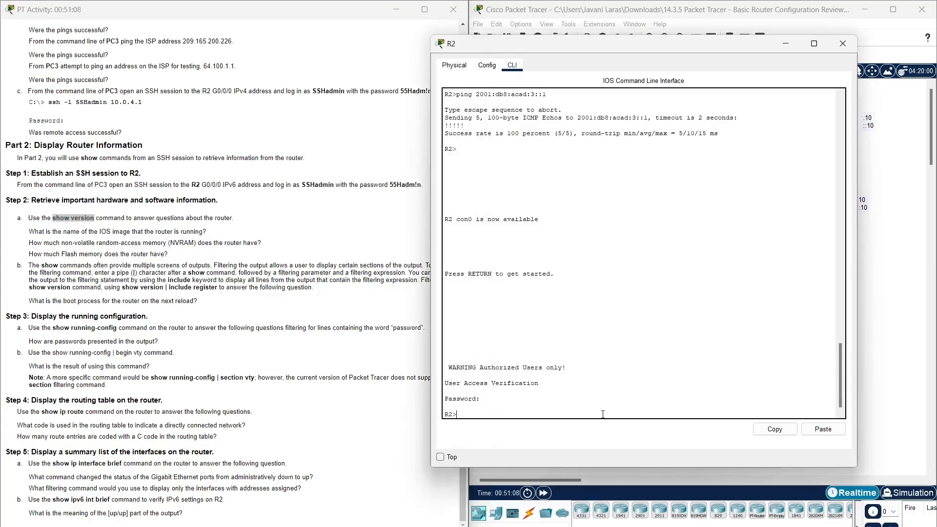
right_click(552, 417)
left_click(823, 429)
key("Return")
Page through the show version output to see memory, flash and register 0x2102.
key("Return")
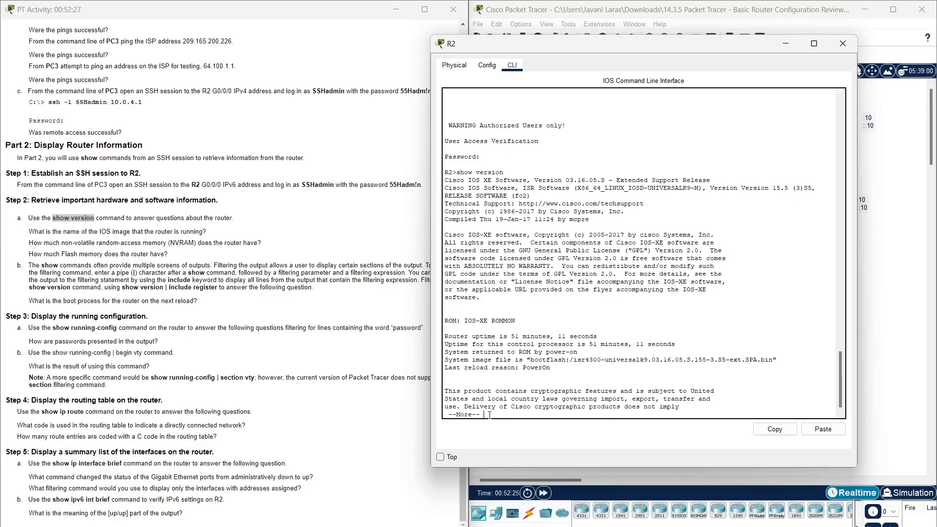
key("Return")
key("Return")
key("Return")
key("Return")
key("Return")
key("Return")
key("Return")
key("Return")
key("Return")
key("Return")
key("Return")
key("Return")
key("Return")
key("Return")
key("Return")
key("Return")
key("Return")
key("Return")
key("Return")
key("Return")
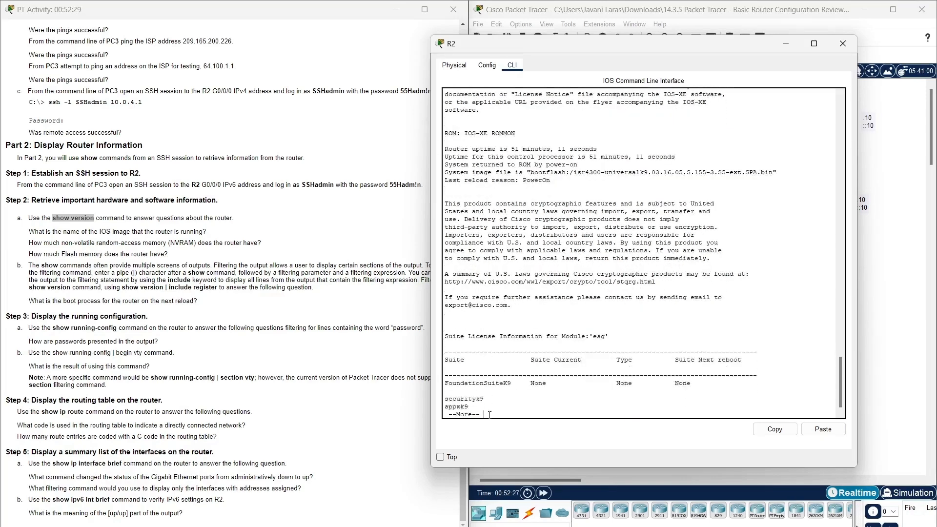
key("Return")
key("Return")
key("Return")
key("Return")
key("Return")
key("Return")
key("Return")
key("Return")
key("Return")
key("Return")
key("Return")
key("Return")
key("Return")
key("Return")
key("Return")
key("Return")
key("Return")
key("Return")
key("Return")
key("Return")
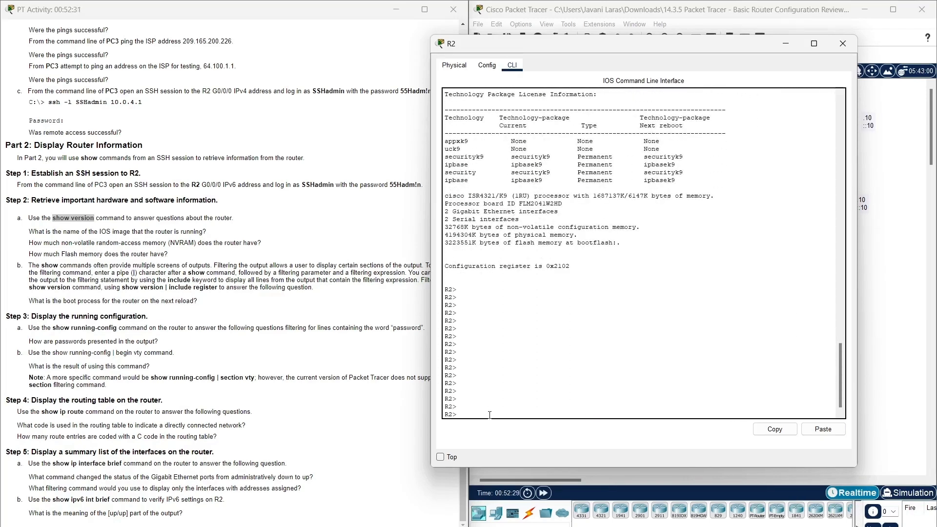
scroll(537, 319, "up", 6)
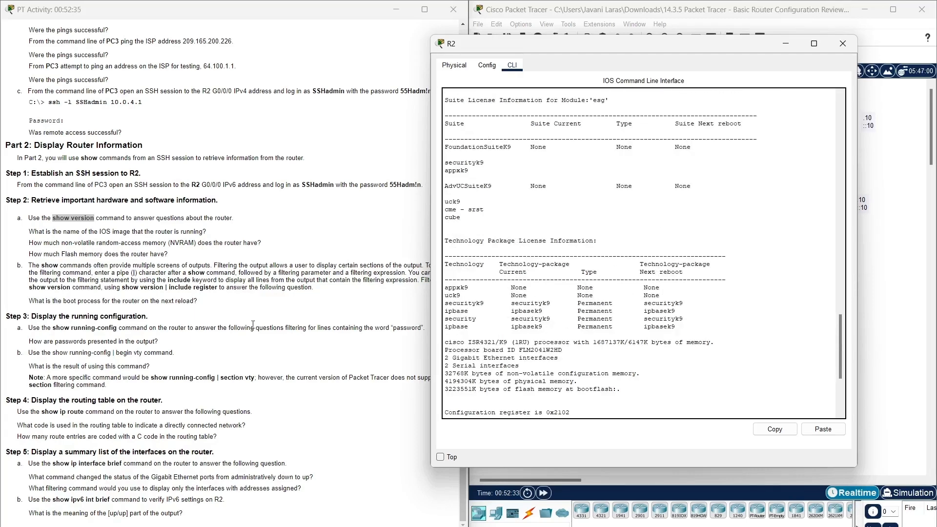
scroll(254, 325, "up", 1)
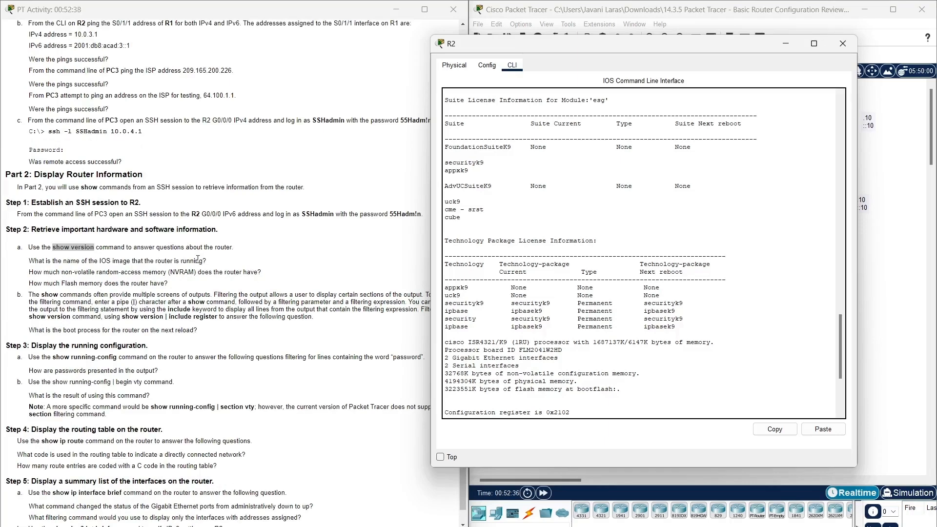
left_click(229, 266)
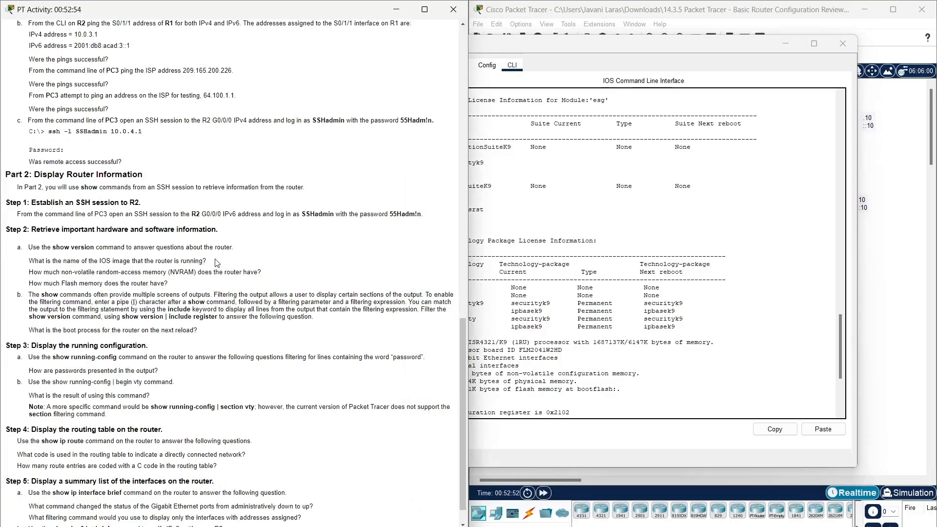
left_click_drag(655, 51, 712, 29)
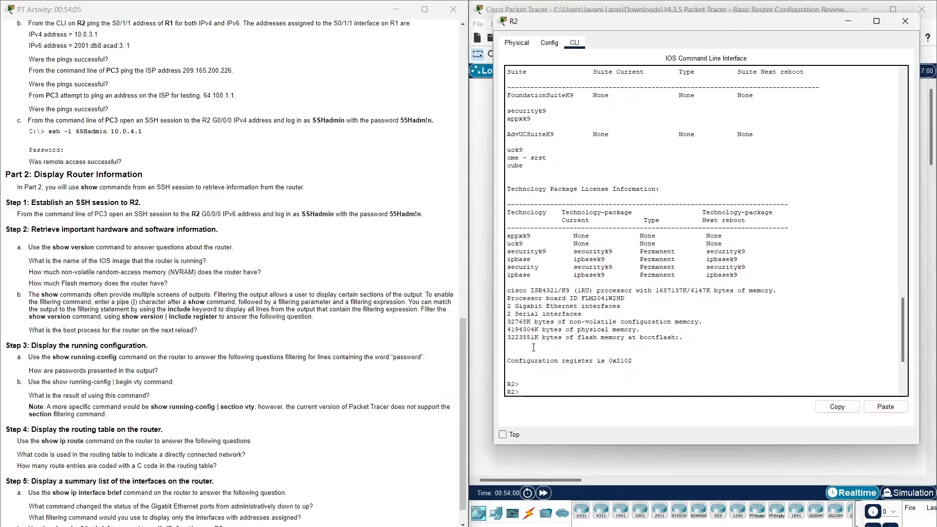
scroll(534, 348, "up", 12)
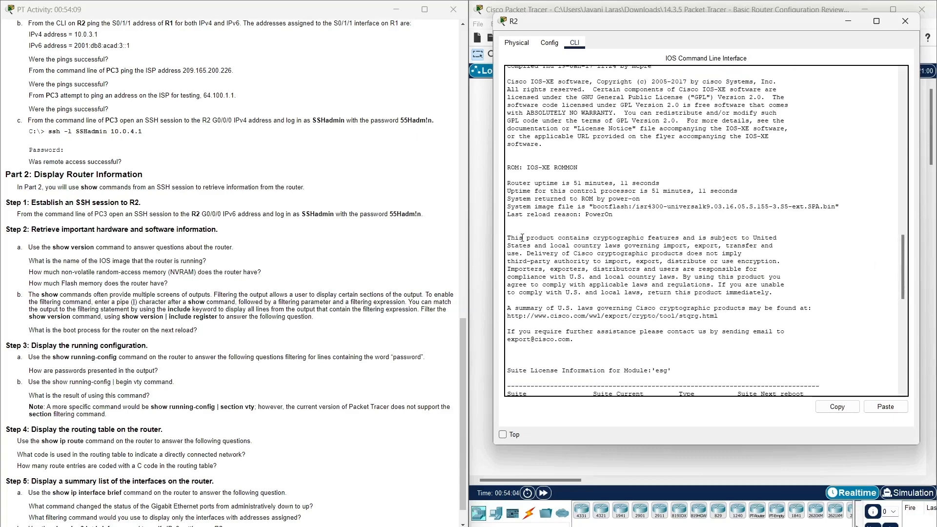
left_click_drag(508, 206, 609, 206)
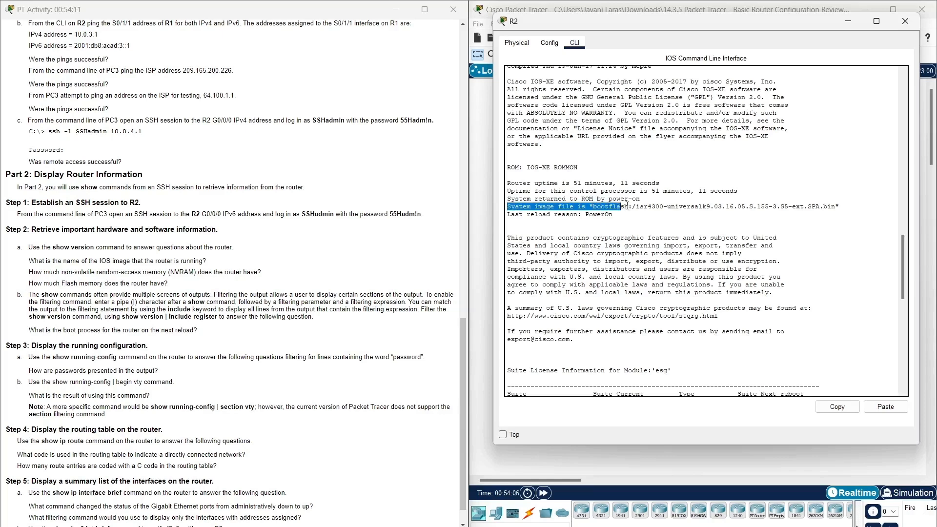
left_click_drag(843, 203, 841, 205)
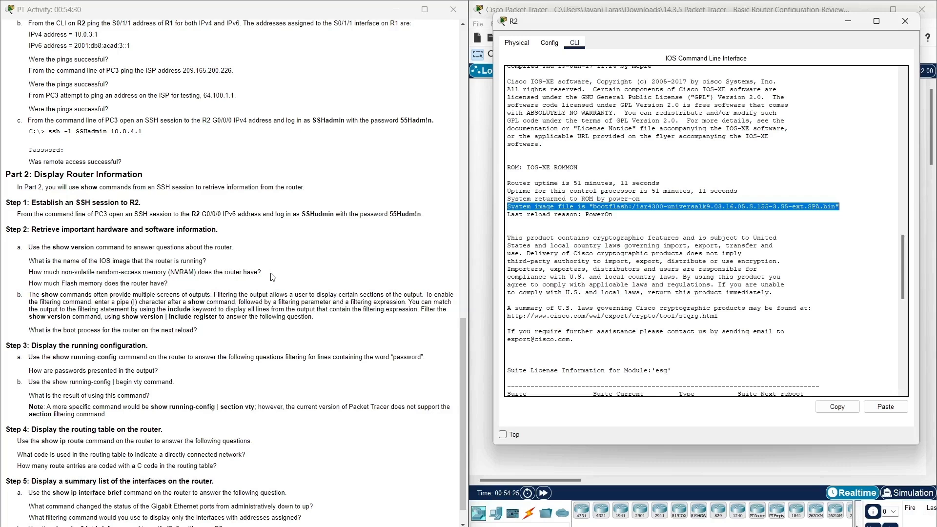
scroll(661, 298, "down", 9)
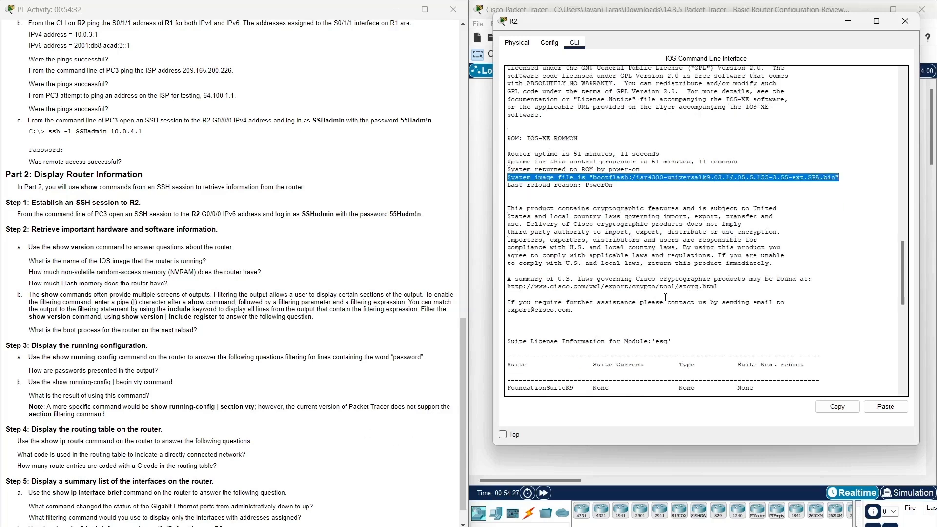
scroll(662, 297, "down", 9)
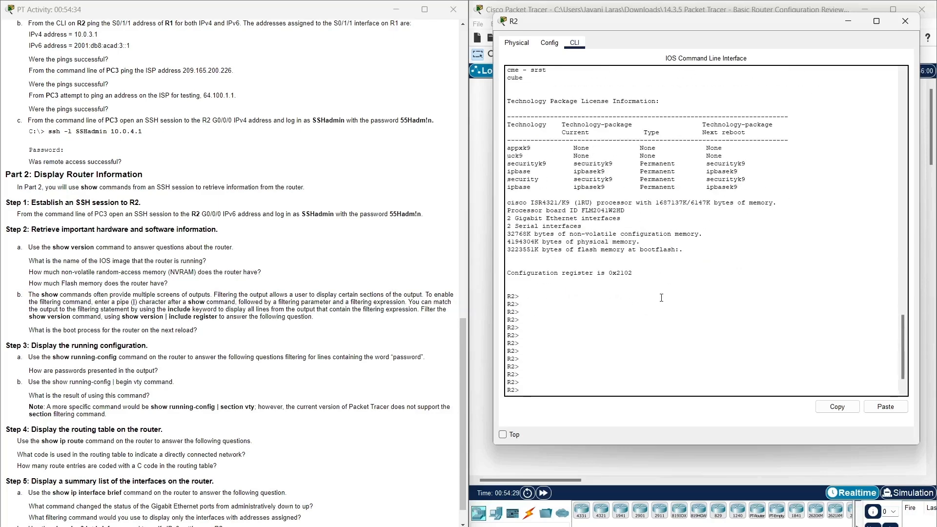
scroll(661, 297, "up", 4)
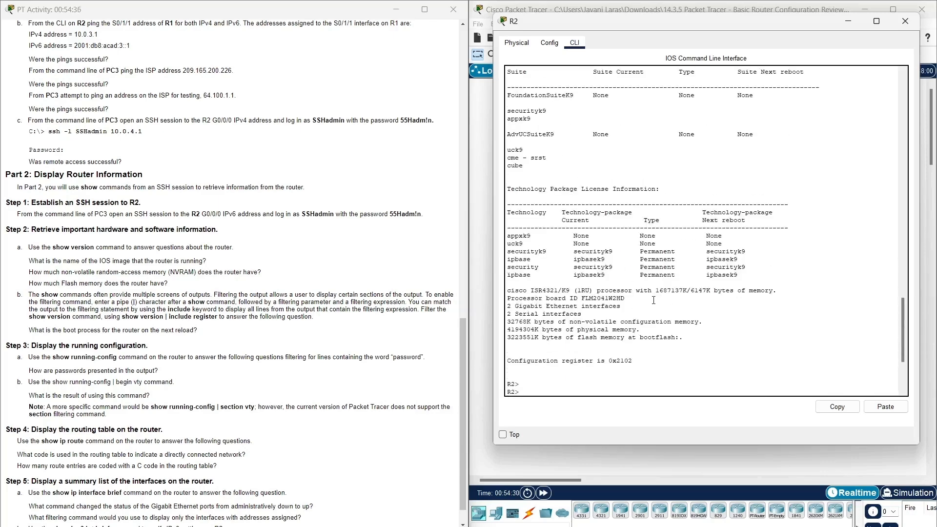
left_click_drag(706, 324, 507, 324)
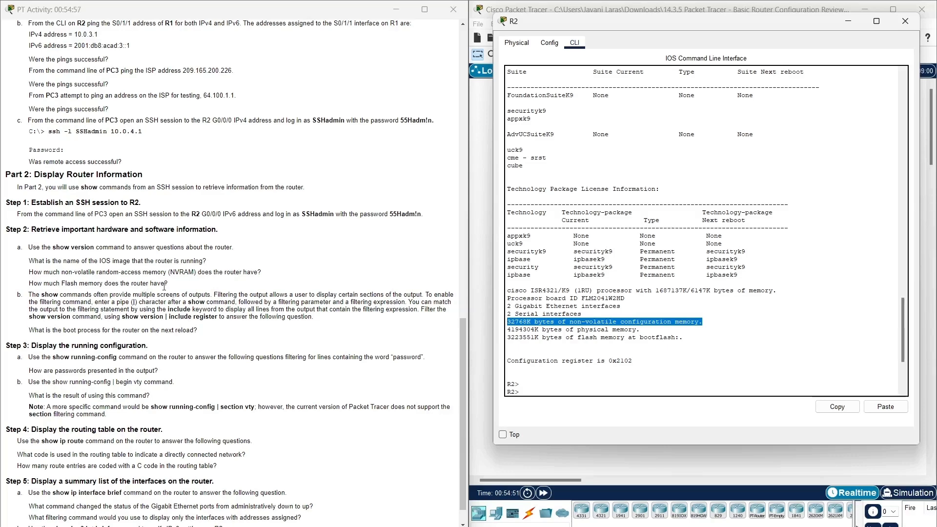
left_click(691, 338)
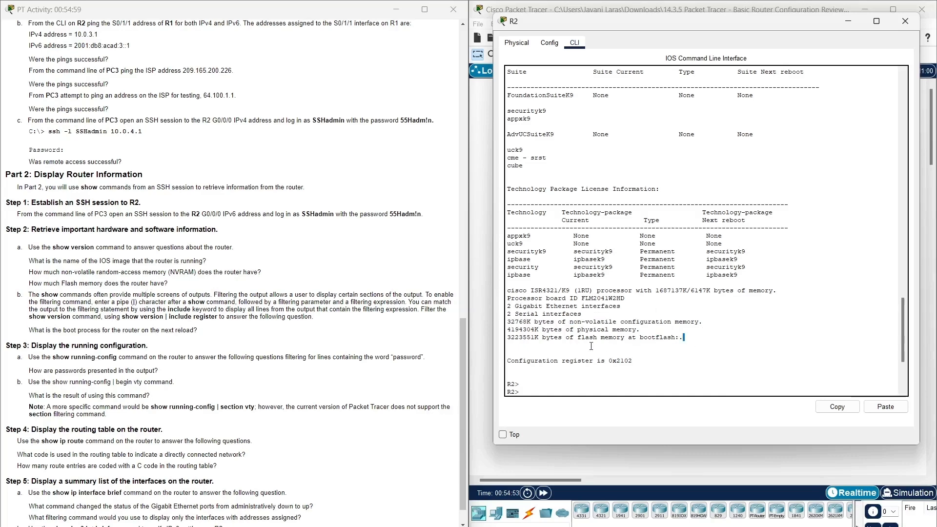
left_click(508, 337, "shift")
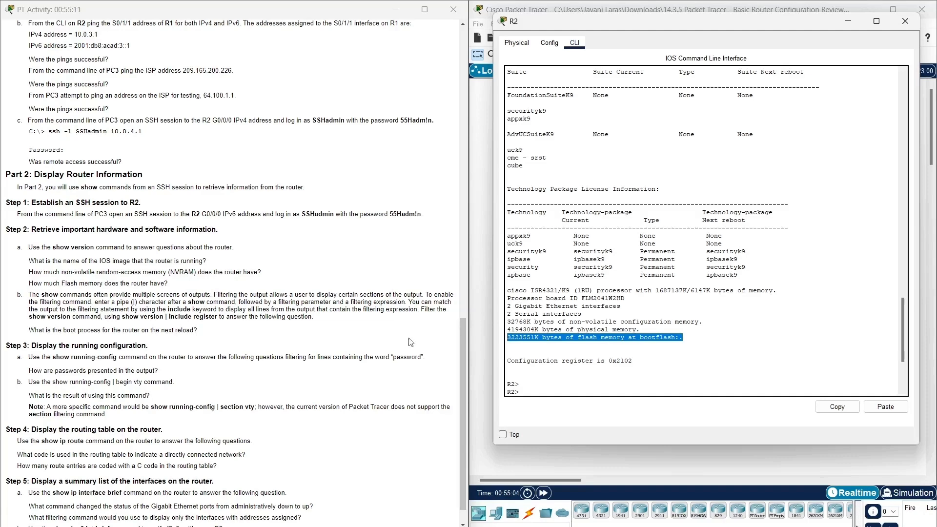
left_click(156, 328)
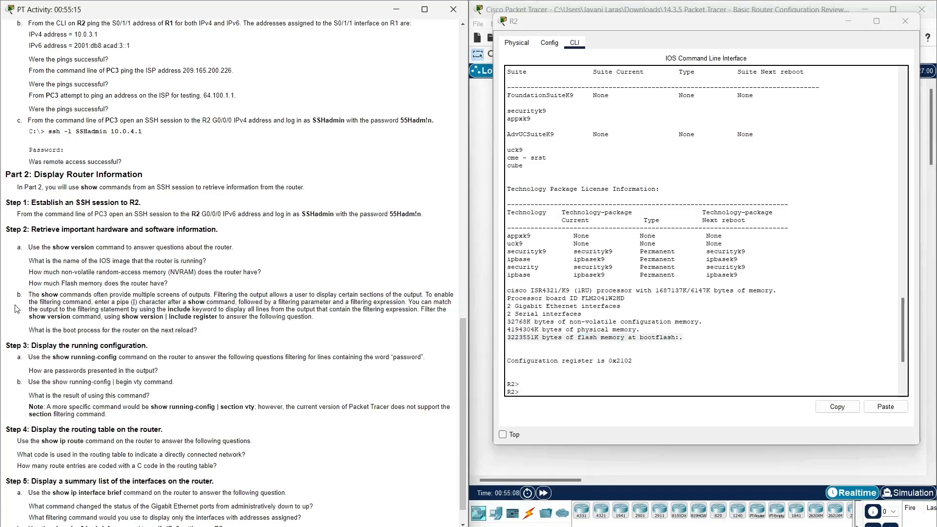
double_click(52, 297)
double_click(135, 302)
left_click_drag(139, 302, 129, 302)
double_click(197, 303)
double_click(190, 309)
left_click(34, 327)
left_click_drag(71, 318, 30, 318)
left_click_drag(122, 317, 215, 317)
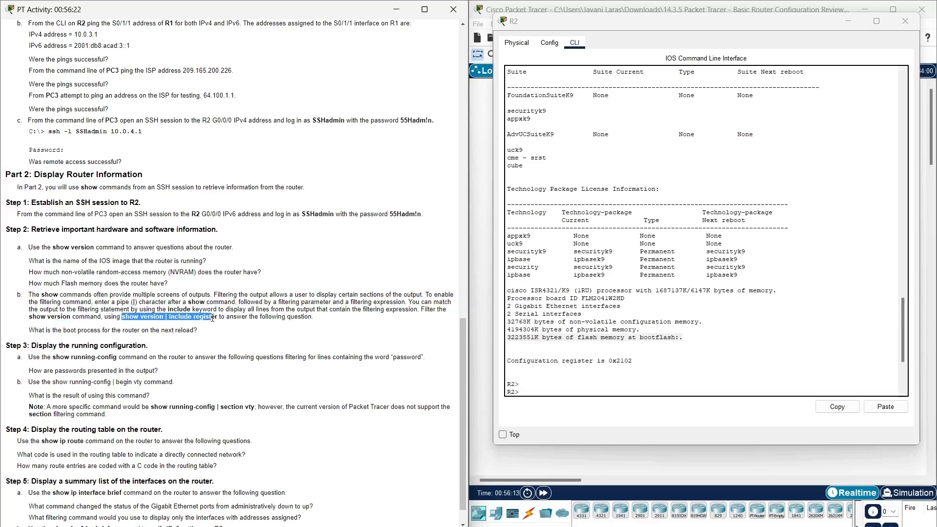
left_click(215, 317)
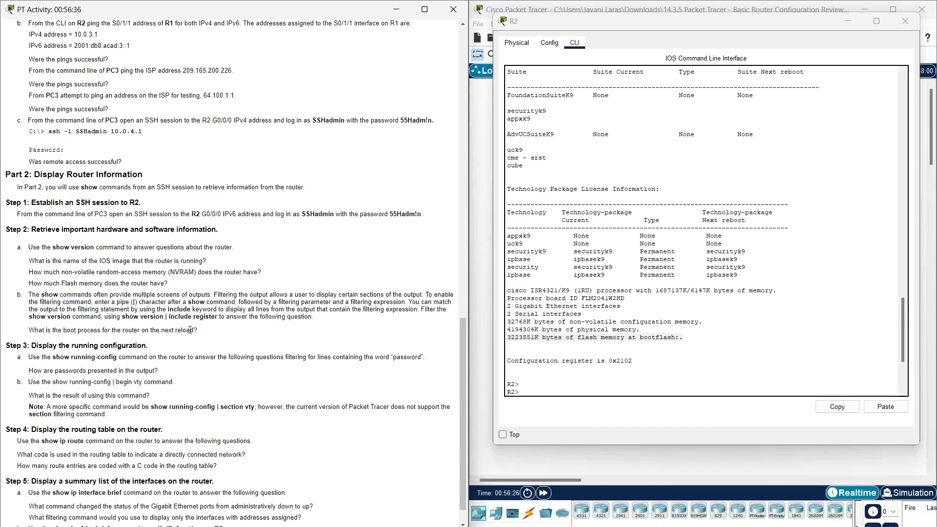
Enter privileged mode on R2 with enable and the enable password copied from step d.
left_click_drag(216, 318, 126, 319)
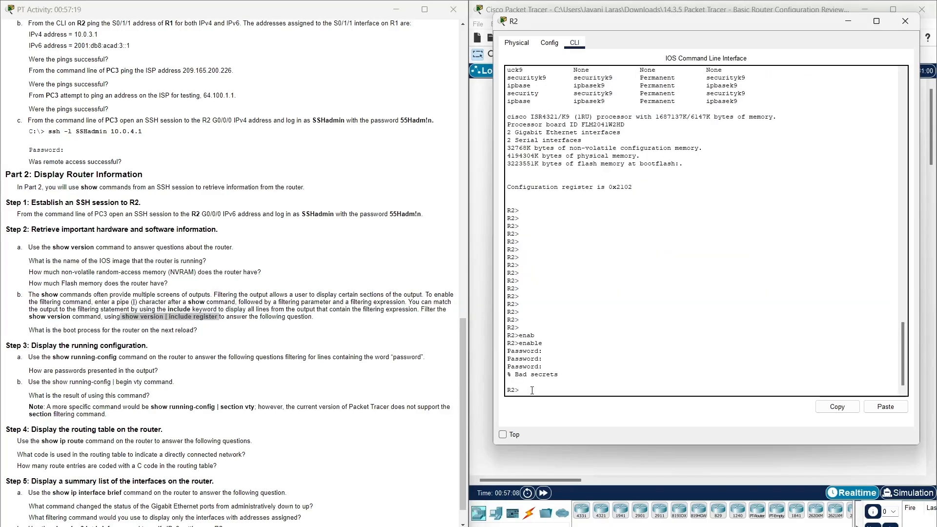
type("enable")
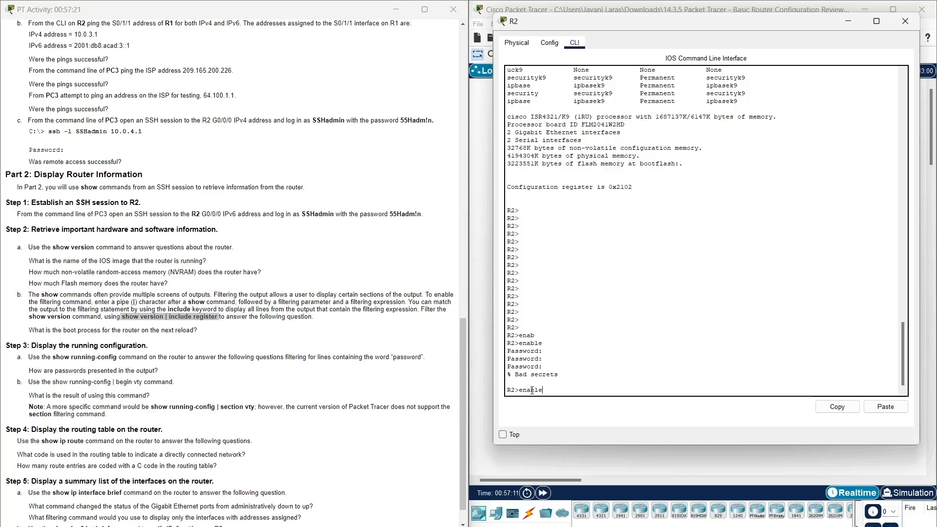
key("Return")
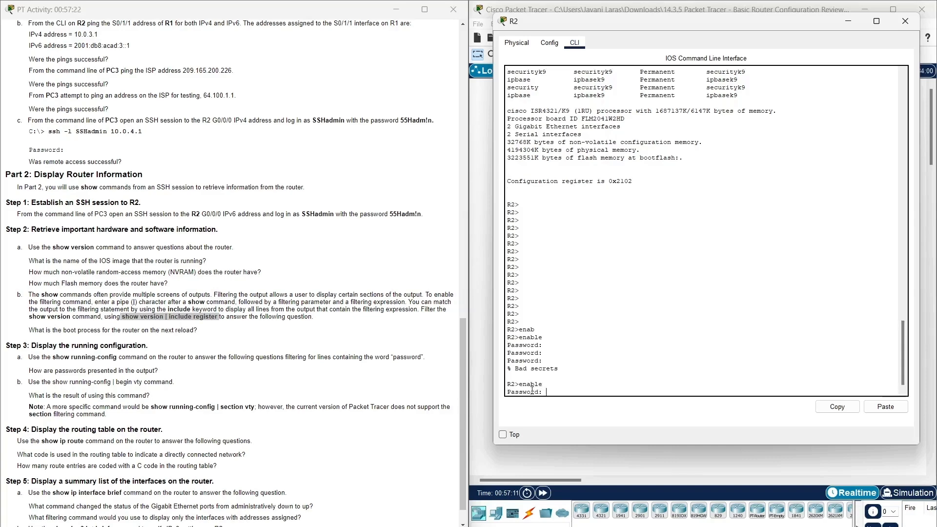
scroll(76, 247, "up", 10)
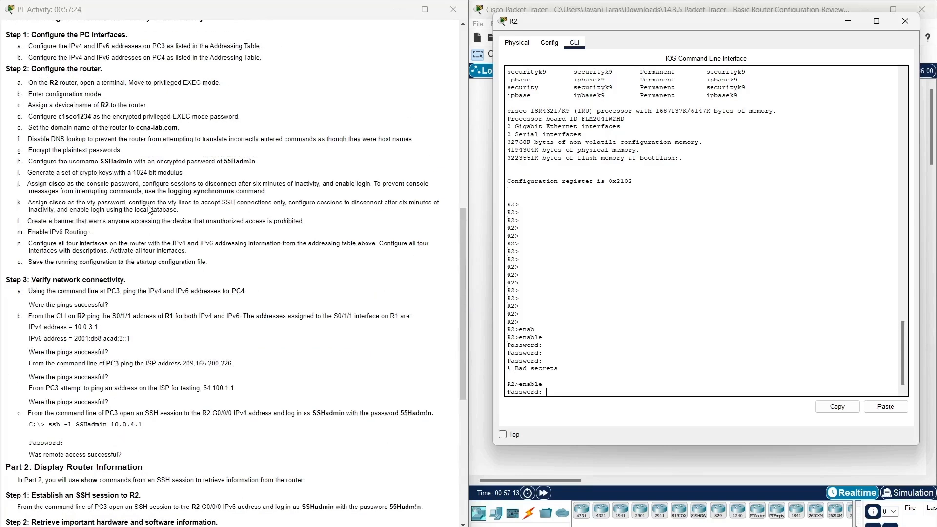
left_click_drag(58, 204, 90, 205)
right_click(89, 205)
left_click(100, 213)
scroll(187, 342, "down", 10)
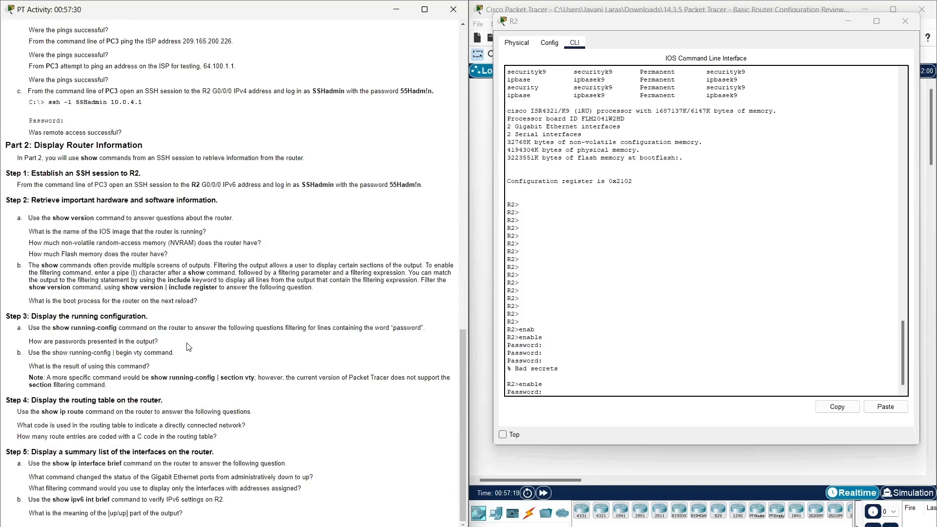
left_click(560, 386)
left_click(879, 409)
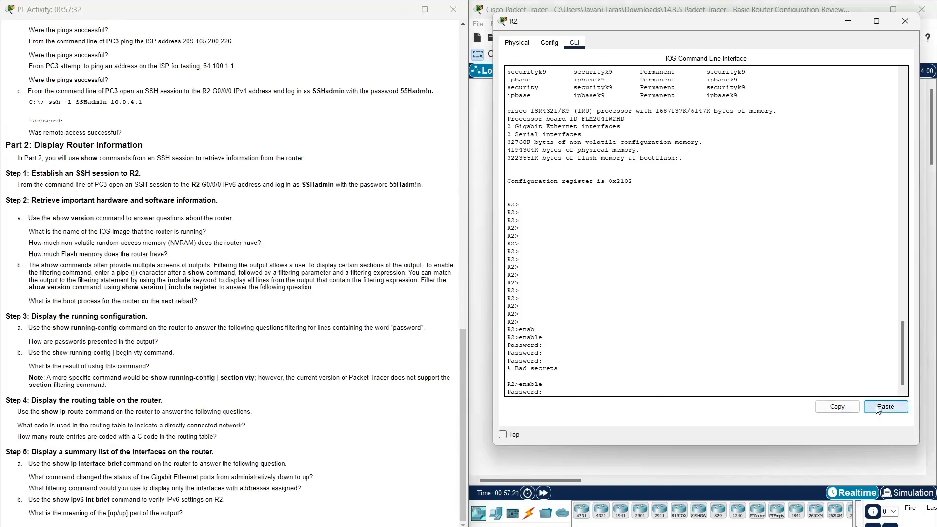
key("Return")
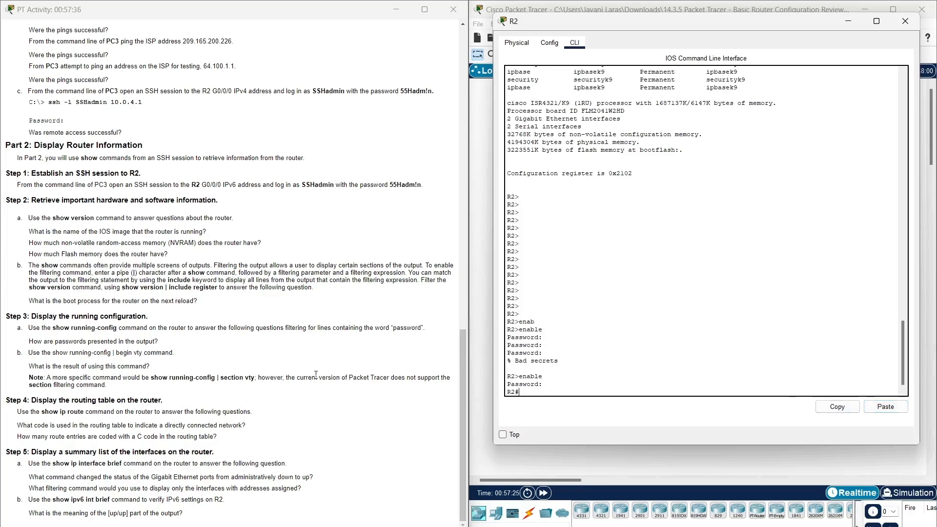
Copy and run show version | include register, returning configuration register 0x2102.
mouse_move(121, 288)
left_mouse_down()
mouse_move(218, 287)
mouse_move(122, 289)
left_mouse_up()
left_click(218, 288)
right_click(128, 291)
left_click(145, 296)
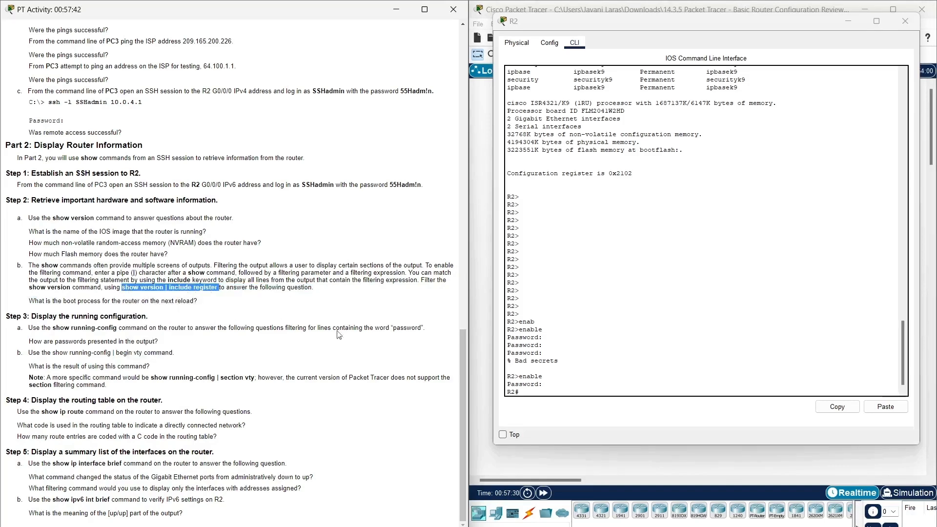
left_click(794, 388)
left_click(886, 407)
key("Return")
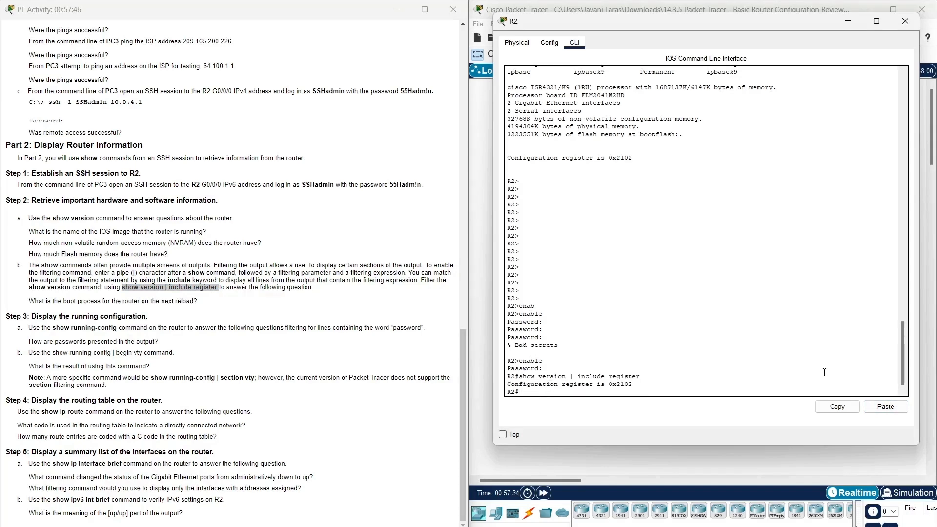
left_click(49, 312)
left_click_drag(34, 304, 214, 306)
triple_click(215, 305)
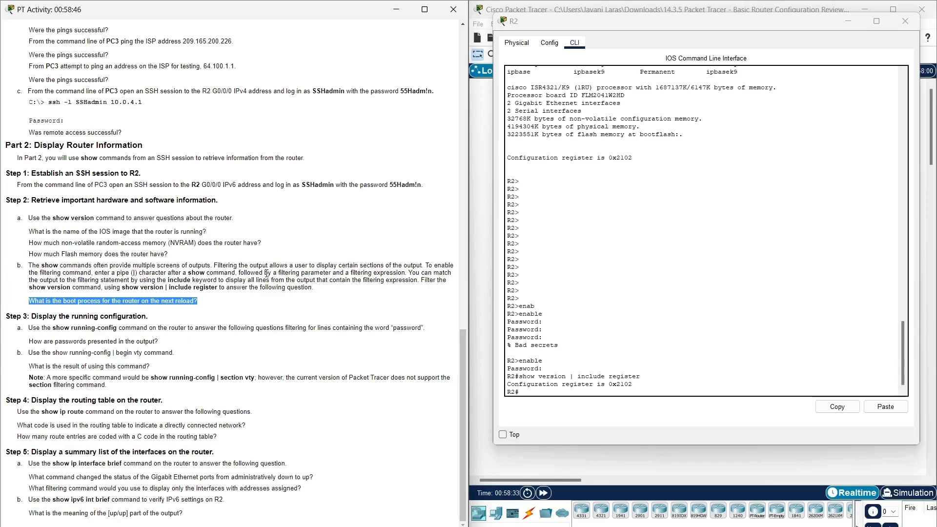
left_click(170, 303)
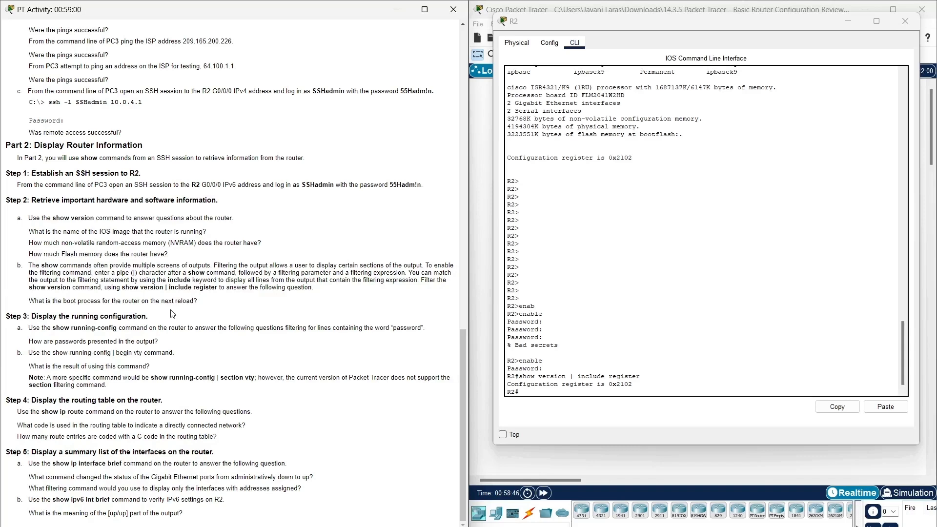
Run show running-config | include pass, then rerun it with | include password.
left_click_drag(53, 328, 117, 330)
right_click(112, 329)
left_click(186, 343)
left_click(616, 394)
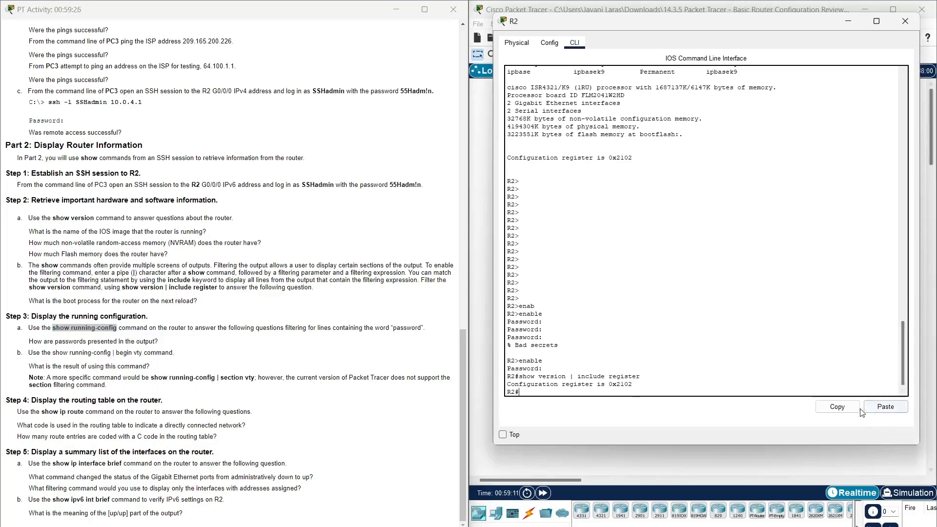
left_click(884, 408)
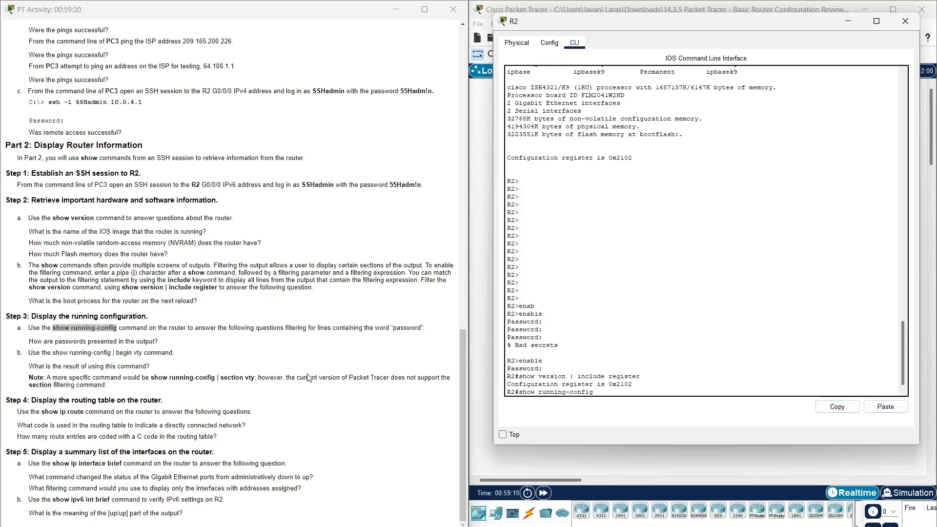
type("| include pass")
key("Return")
key("Up")
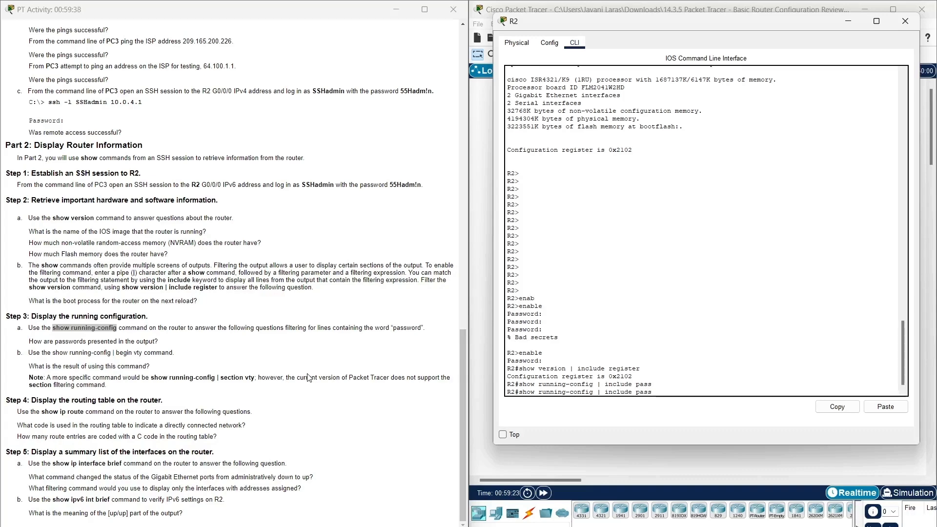
type("wo")
type("rd")
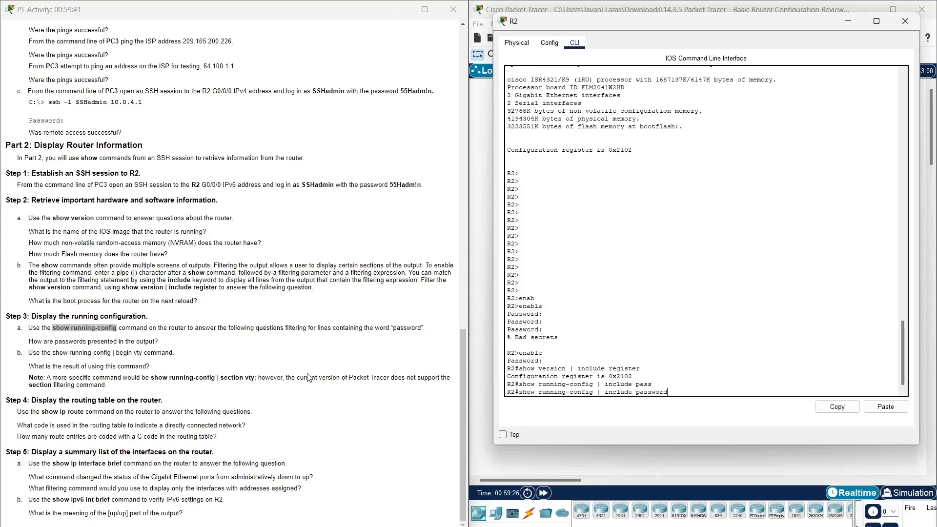
key("Return")
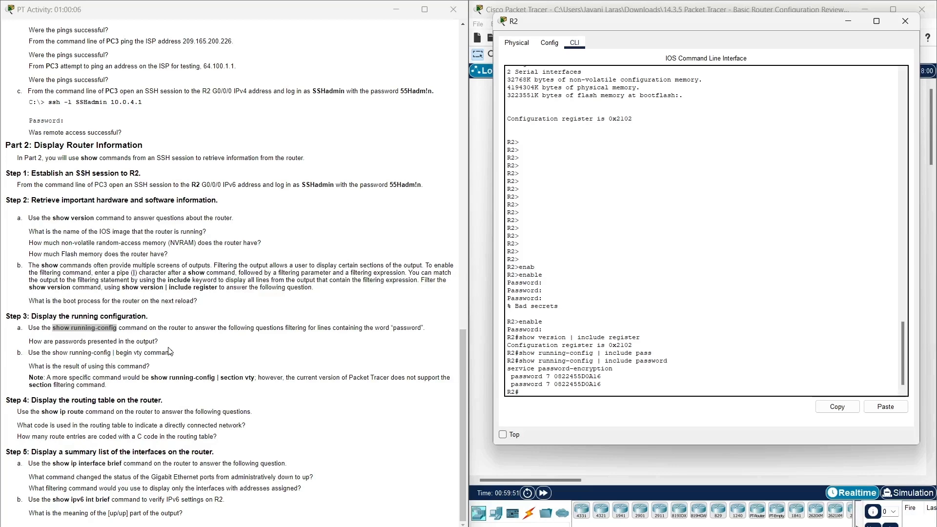
left_click(9, 370)
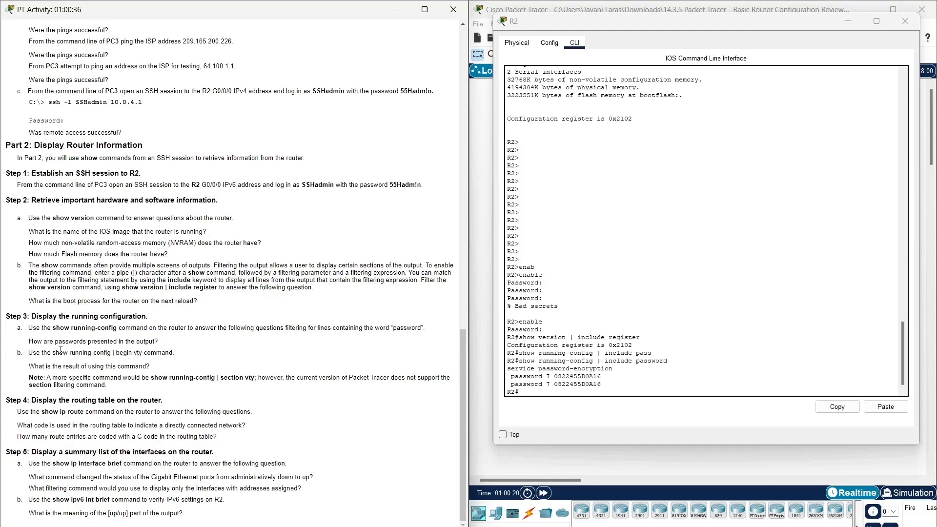
Copy and run show running-config | begin vty, listing line vty 0 4 with login local and transport input ssh.
left_click_drag(52, 353, 146, 354)
right_click(146, 355)
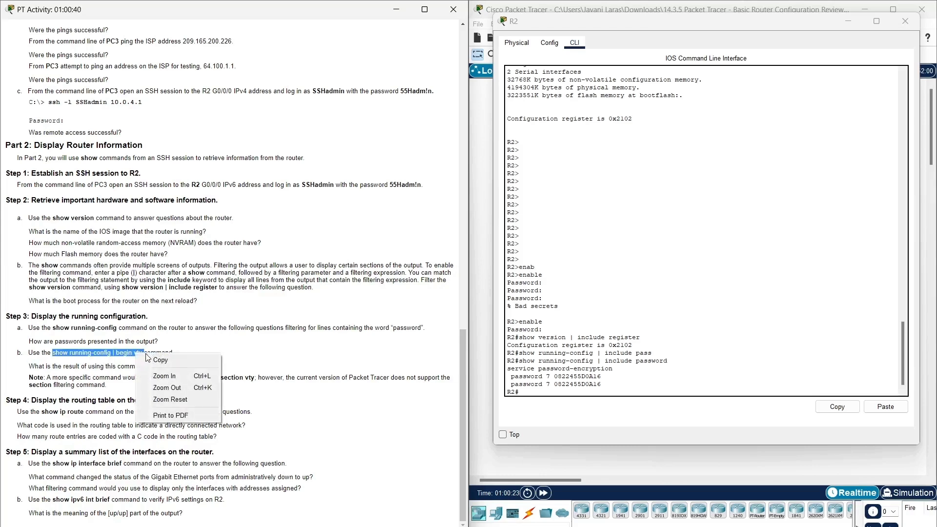
left_click(160, 360)
right_click(146, 355)
left_click(161, 360)
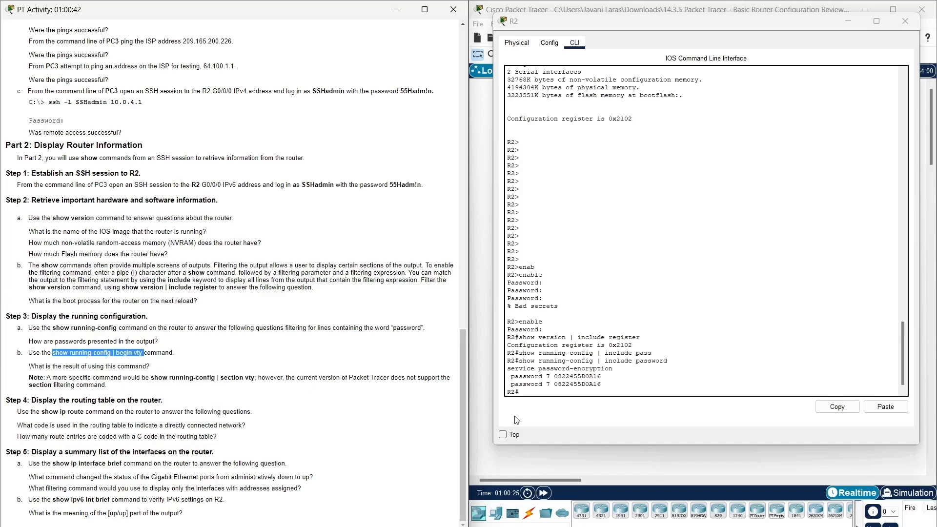
left_click(537, 397)
left_click(885, 407)
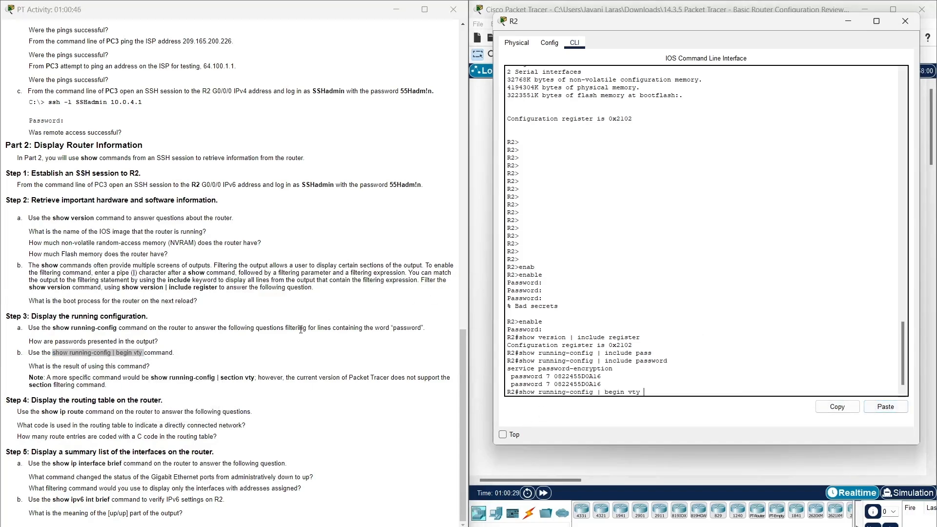
key("Return")
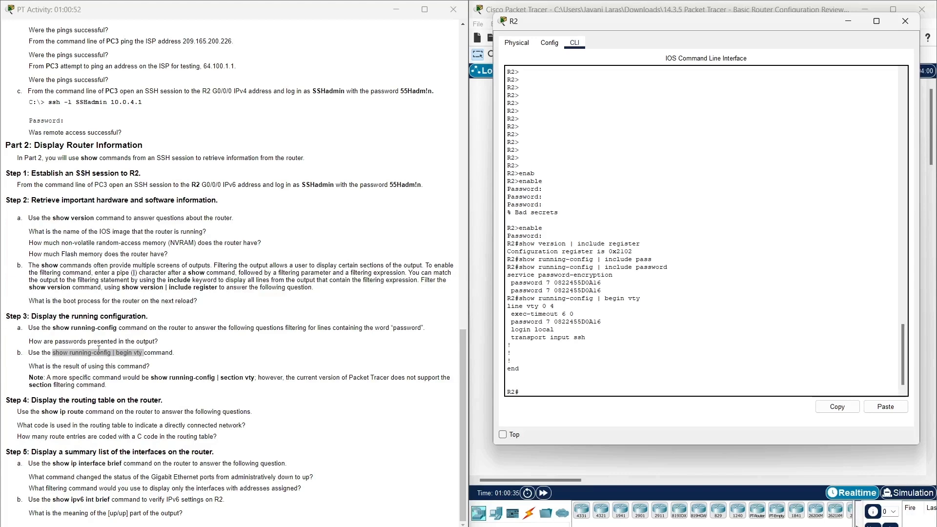
triple_click(95, 366)
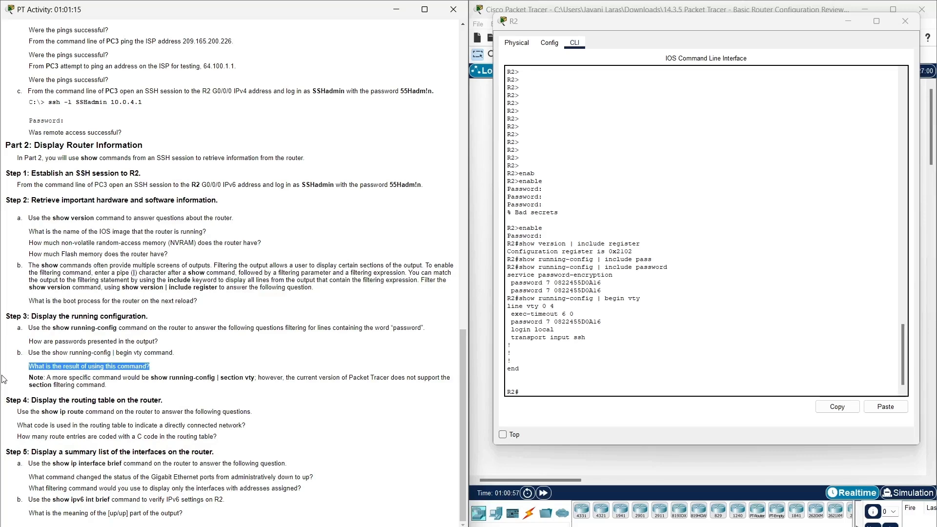
left_click_drag(121, 386, 30, 375)
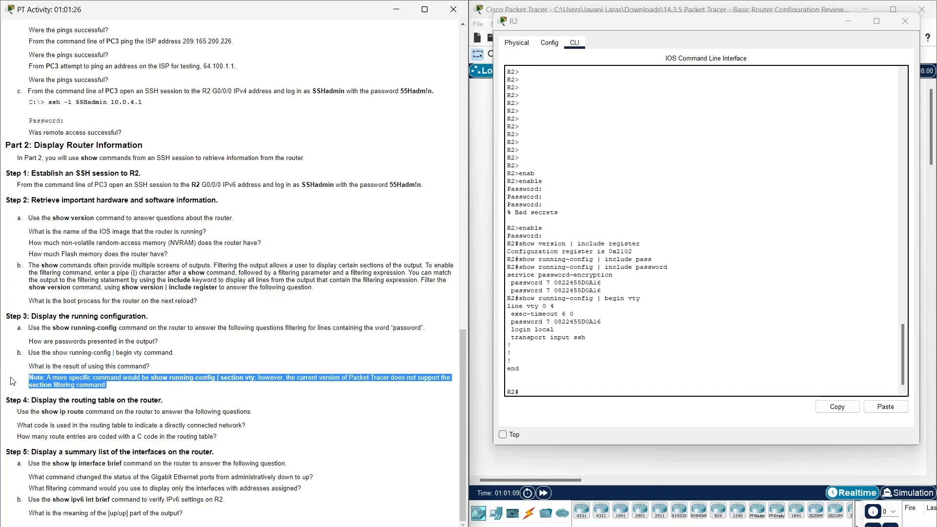
left_click(12, 381)
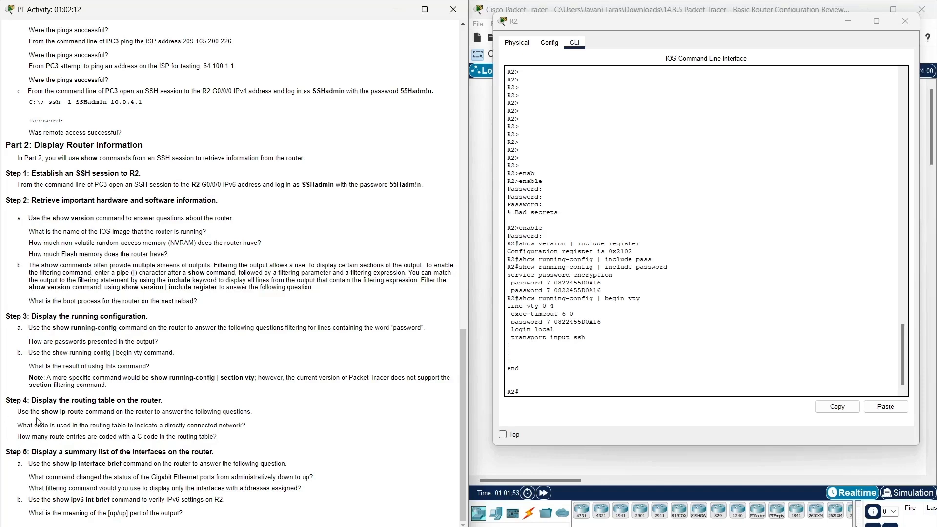
Copy show ip route from Step 4 and run it on R2, listing four C routes.
left_click_drag(42, 411, 83, 415)
right_click(84, 414)
left_click(90, 421)
left_click(594, 388)
left_click(593, 390)
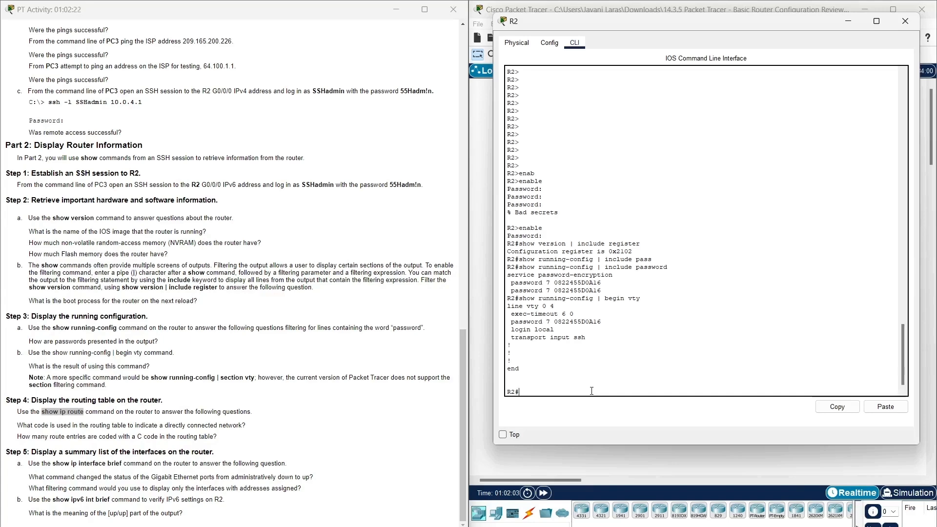
left_click(888, 408)
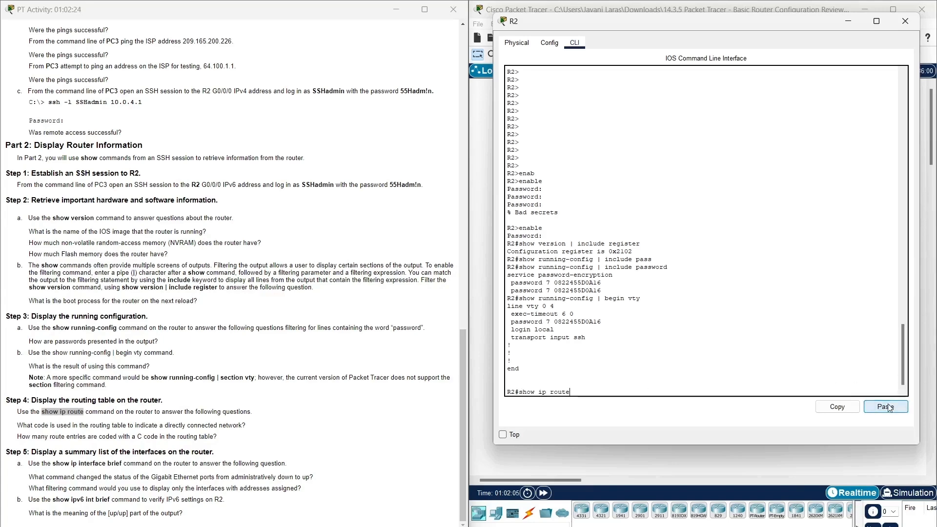
key("Return")
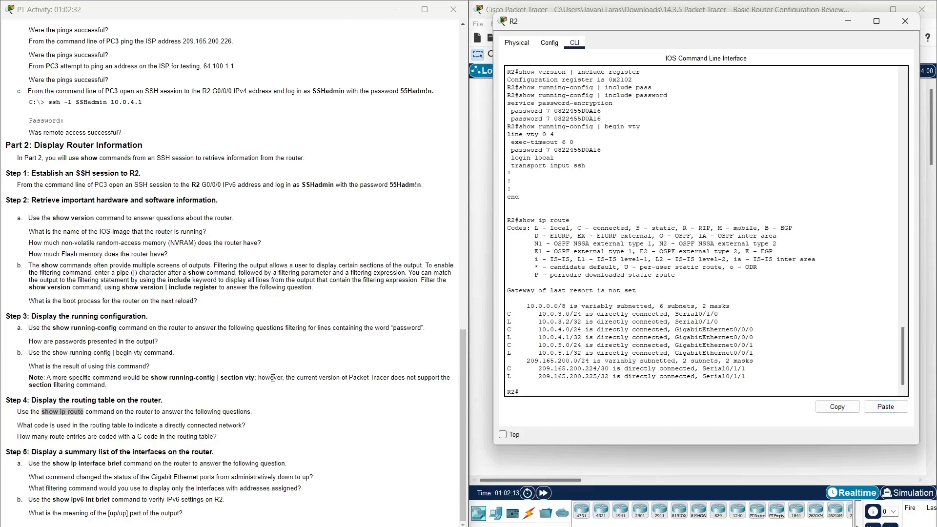
left_click_drag(246, 425, 9, 430)
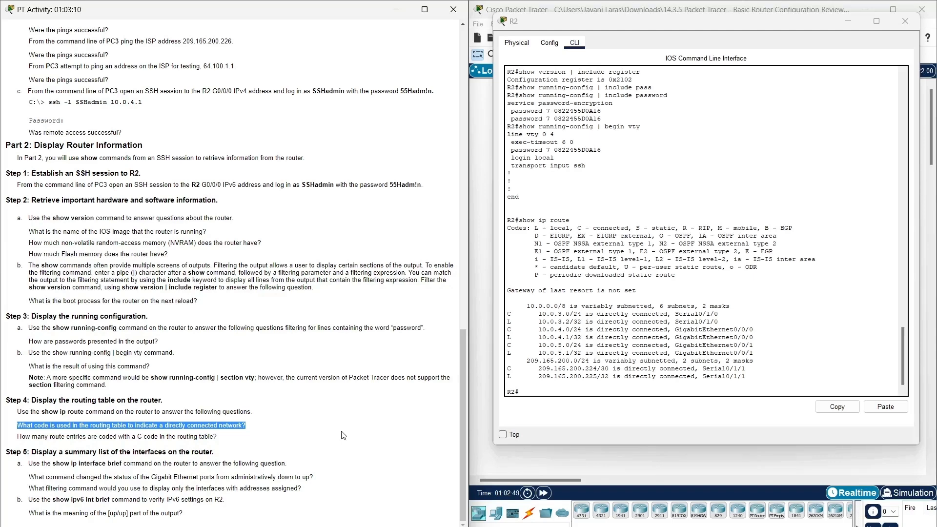
left_click_drag(229, 438, 7, 443)
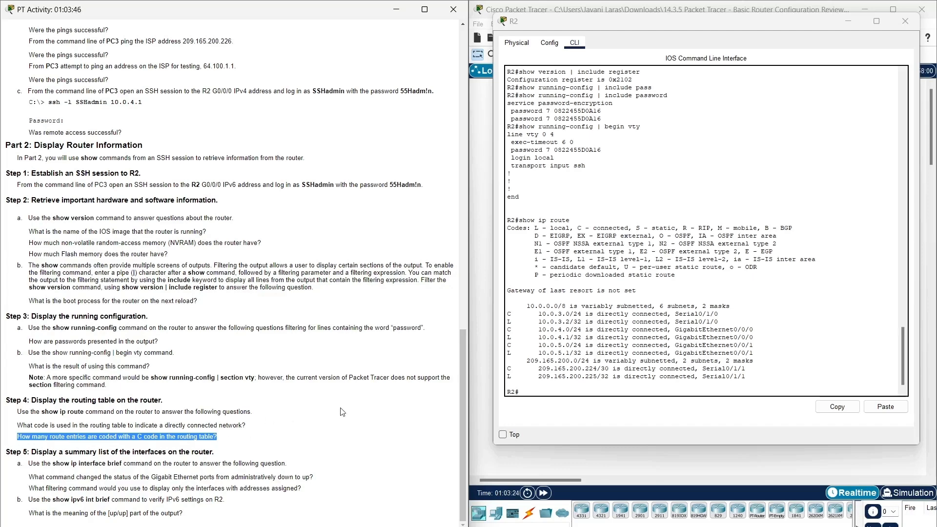
left_click(310, 458)
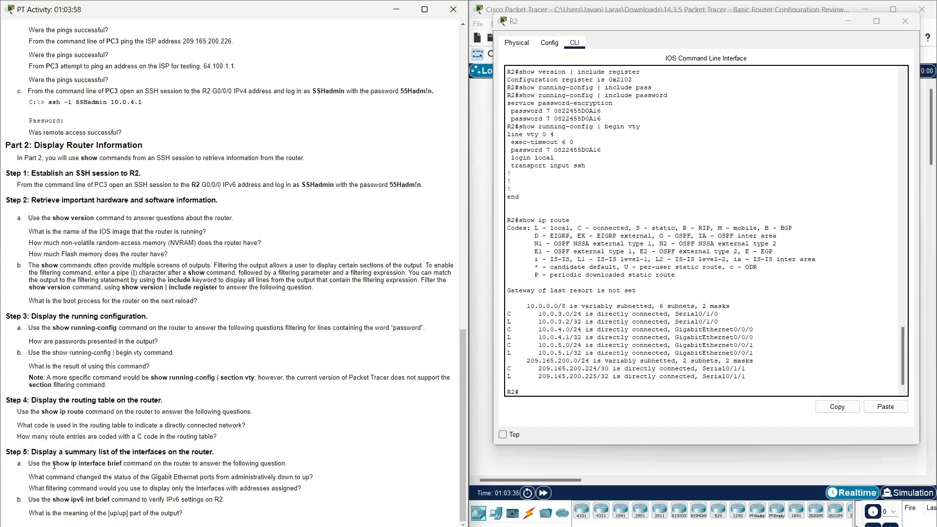
Copy show ip interface brief from Step 5a and run it at R2's prompt.
left_click_drag(52, 465, 121, 464)
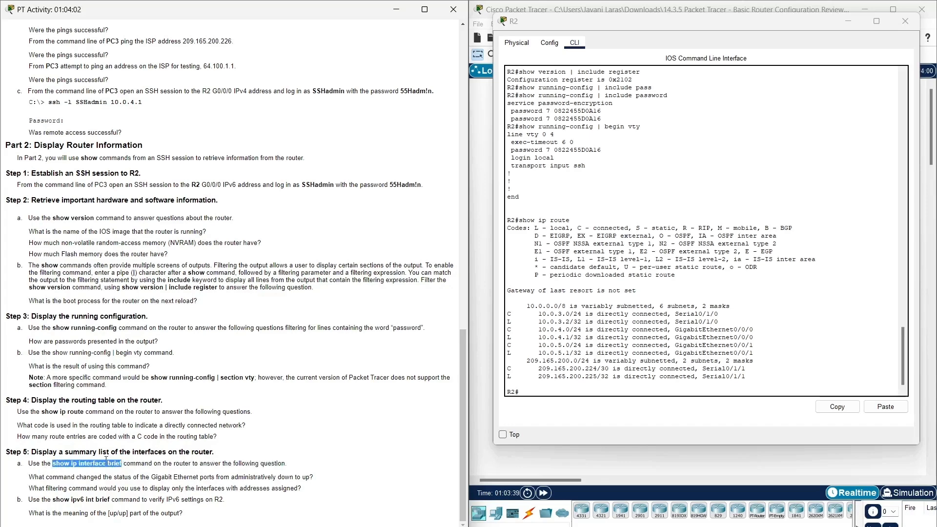
right_click(88, 464)
left_click(110, 468)
left_click(547, 389)
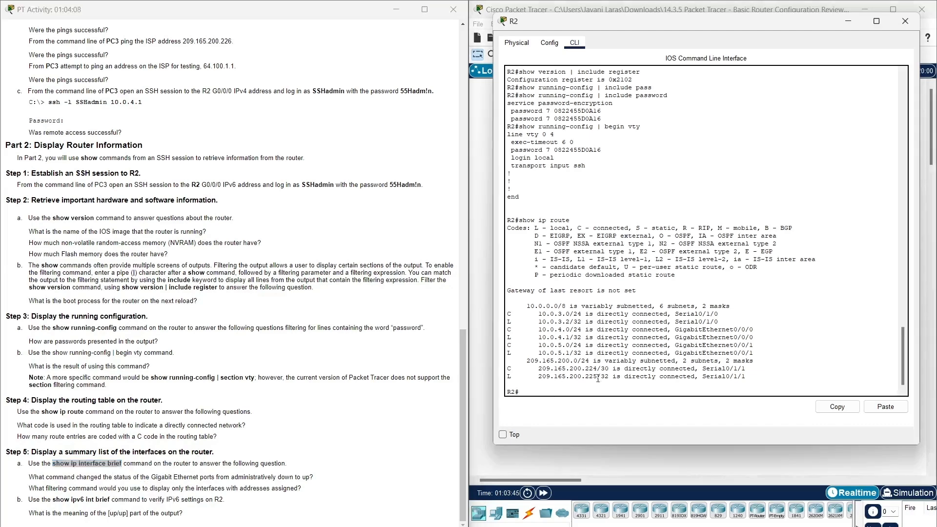
left_click(885, 406)
key("Return")
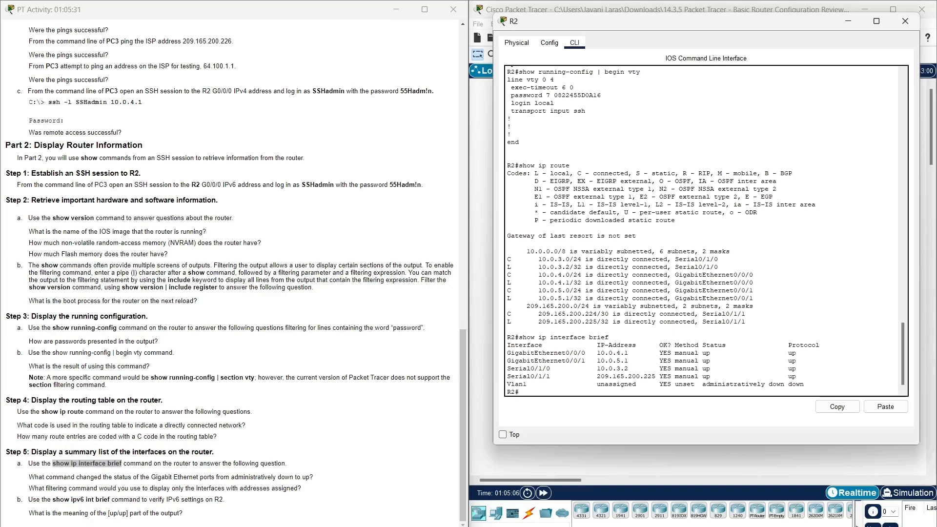
Copy show ipv6 int brief from Step 5b and run it at R2's prompt.
left_click_drag(53, 500, 111, 502)
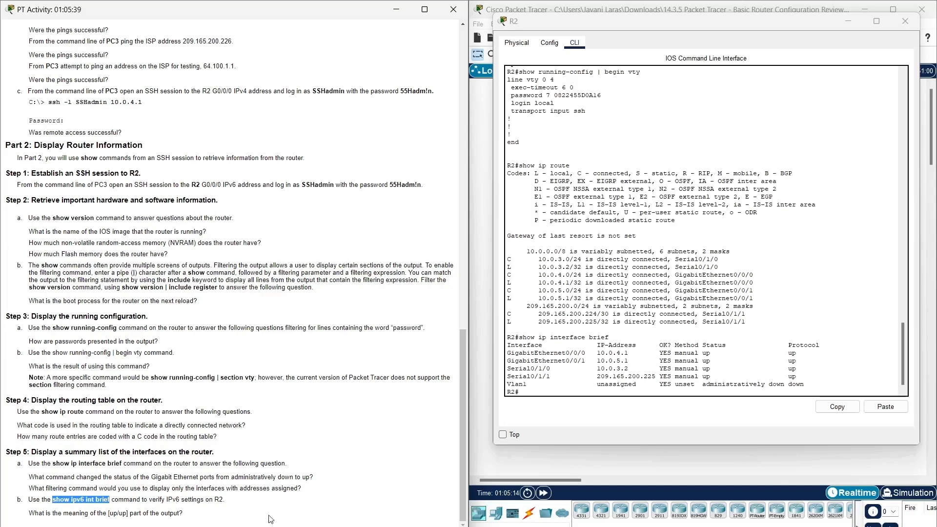
right_click(71, 501)
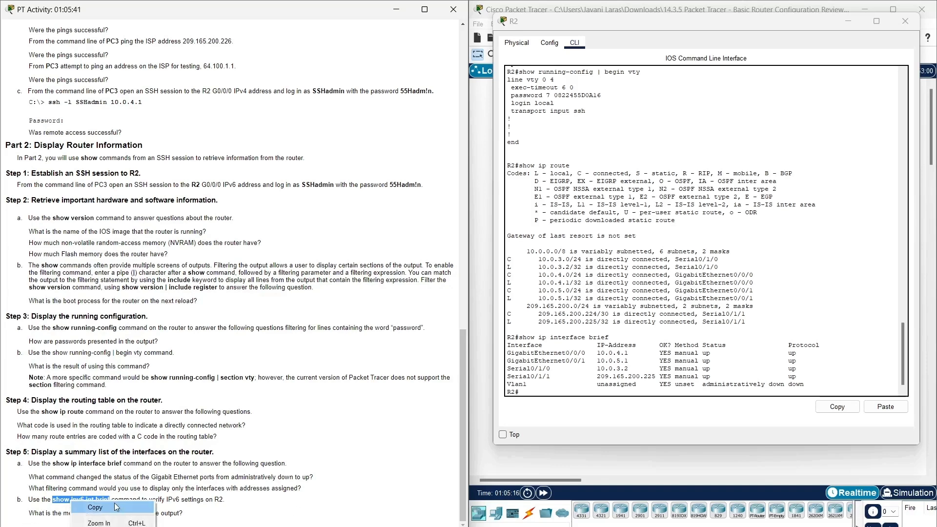
left_click(114, 503)
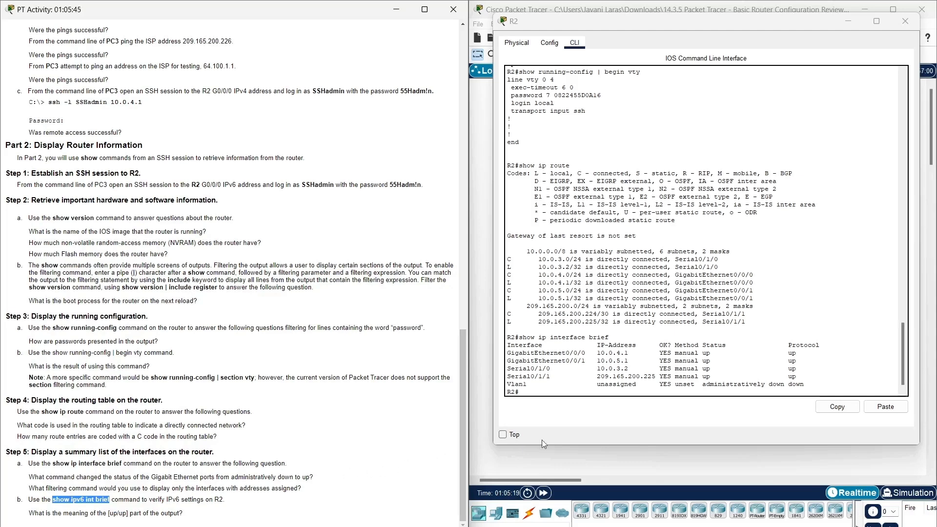
left_click(639, 393)
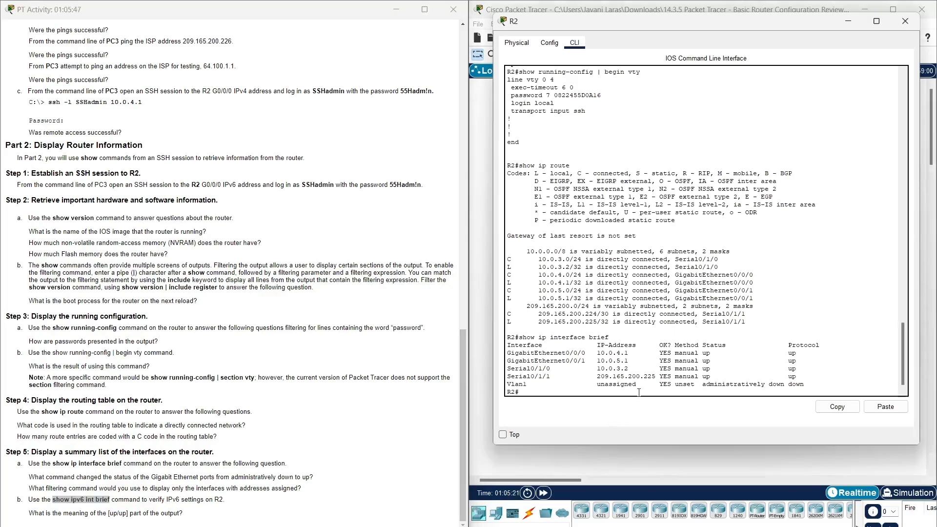
left_click(883, 407)
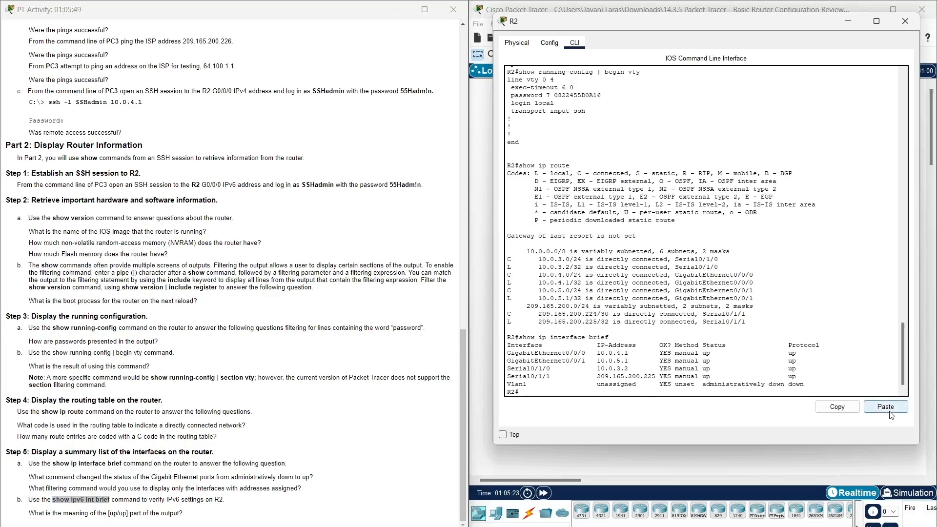
key("Return")
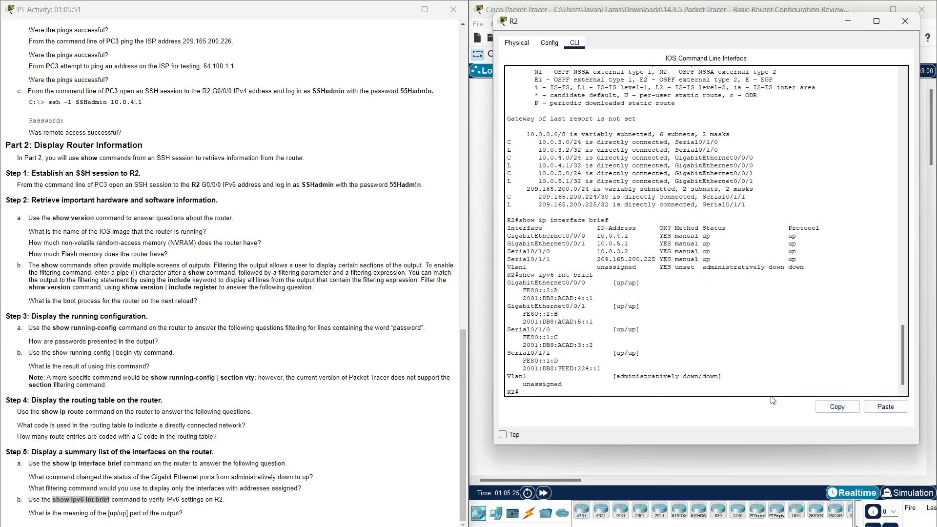
left_click(190, 516)
Select the [up/up] question in the instructions, then close R2's window.
triple_click(189, 516)
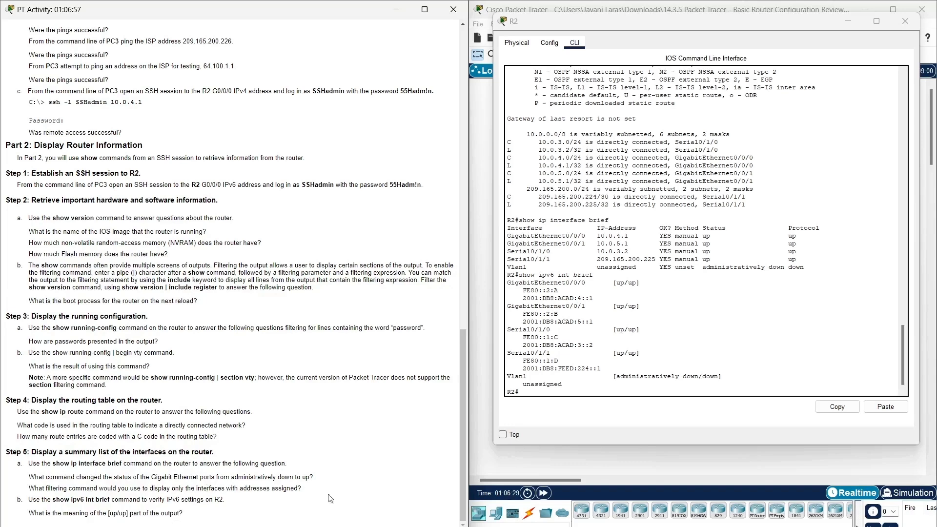
left_click(907, 21)
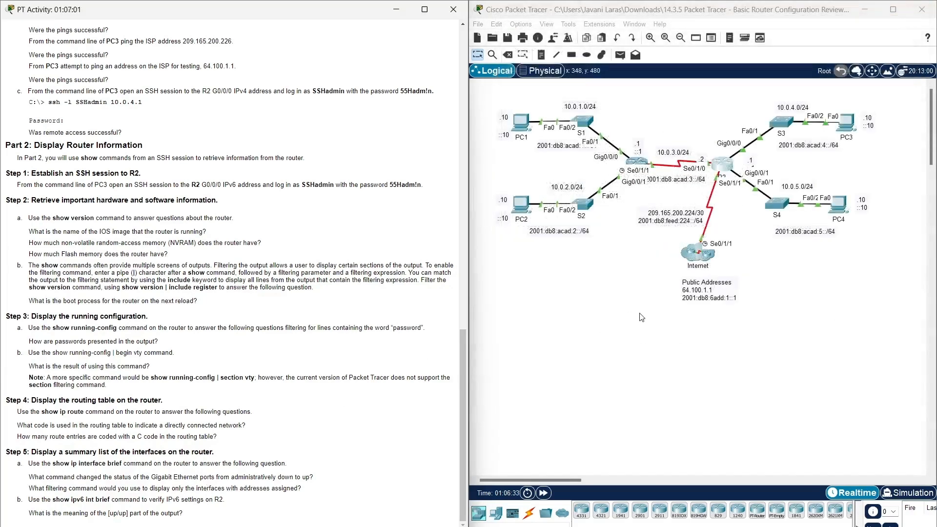